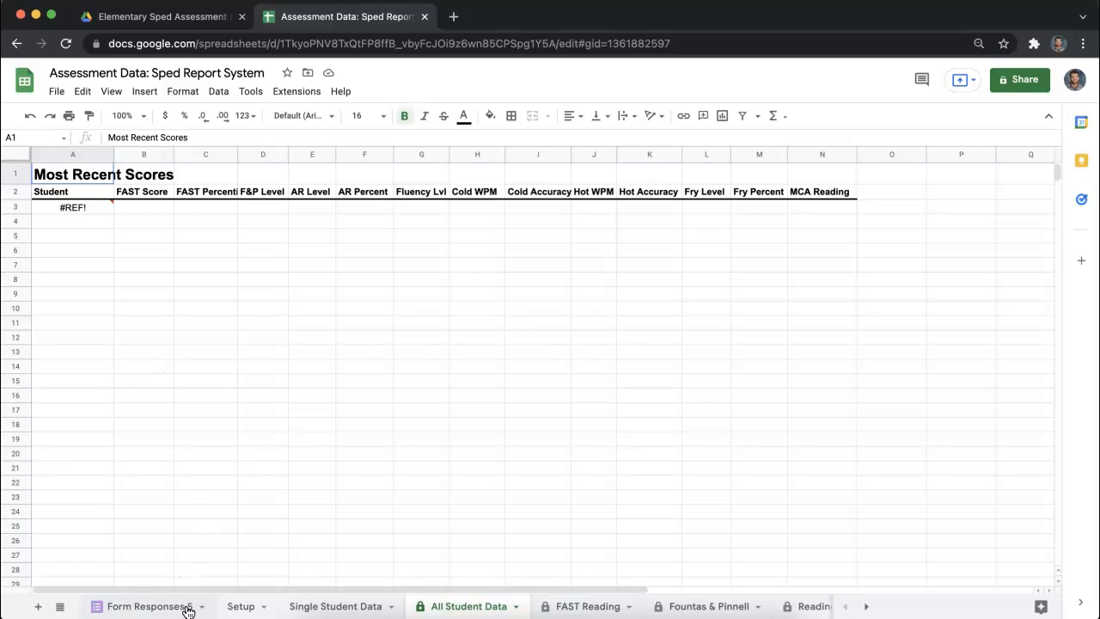
- Switch to the Elementary Sped Assessment Data folder in Google Drive and open the Assessment Form Input form
left_click(145, 606)
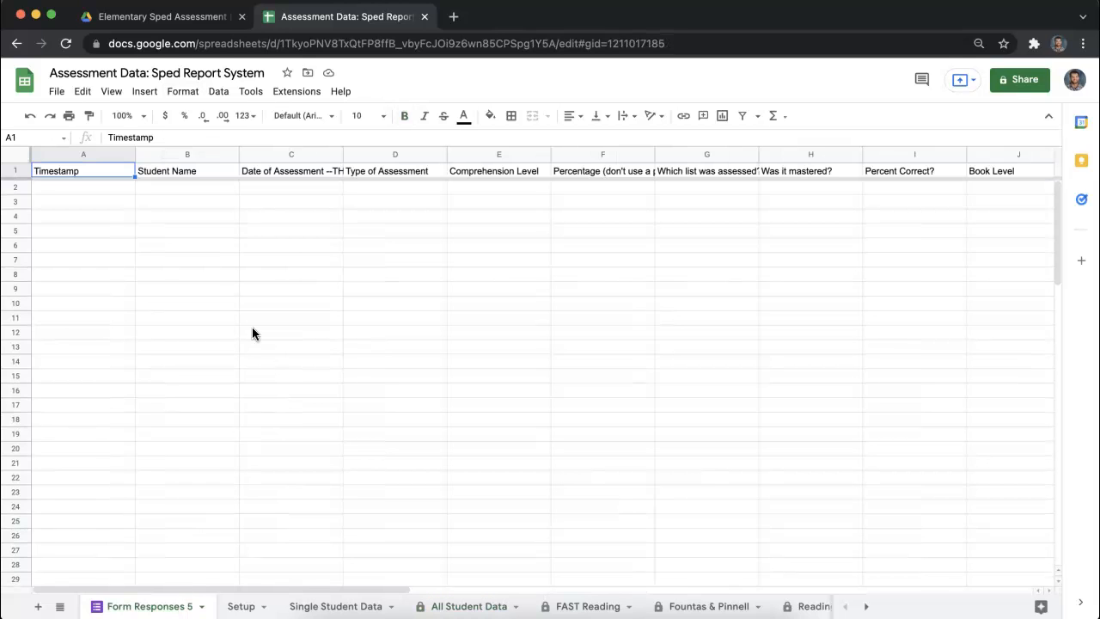
left_click(197, 20)
left_click(332, 207)
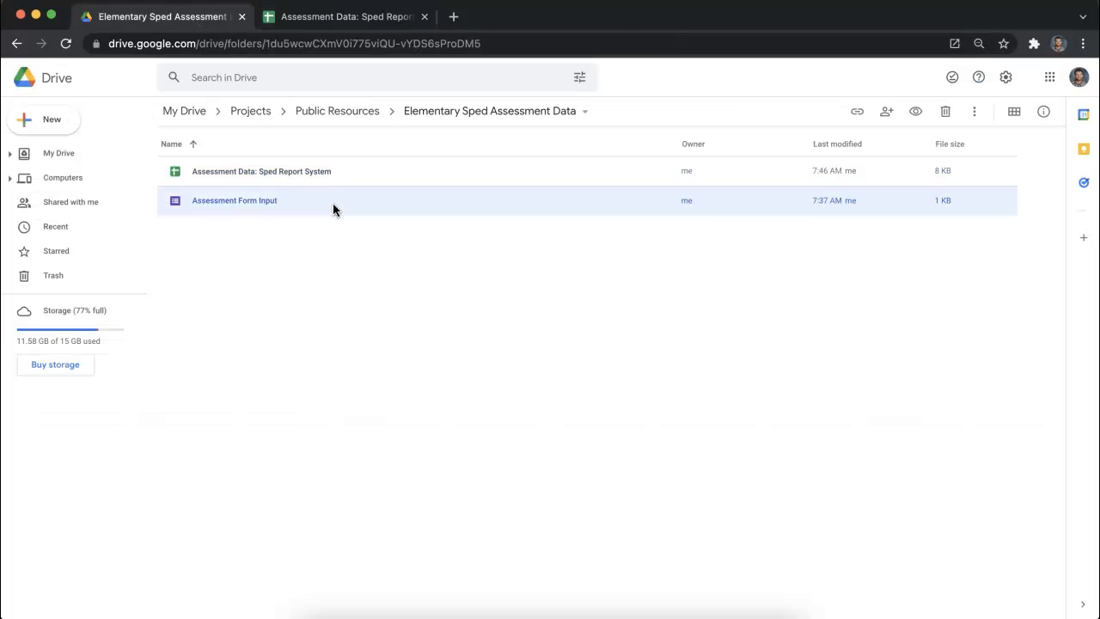
double_click(334, 210)
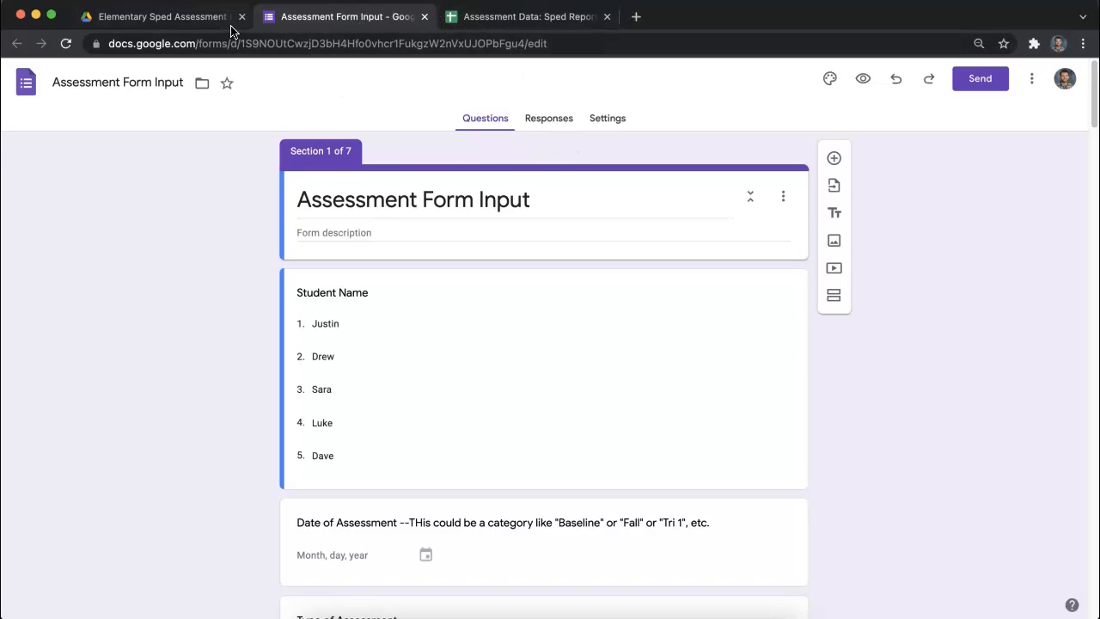
- View the form's responses in its linked spreadsheet and close the duplicate spreadsheet tab
left_click(204, 23)
left_click(348, 19)
left_click(550, 116)
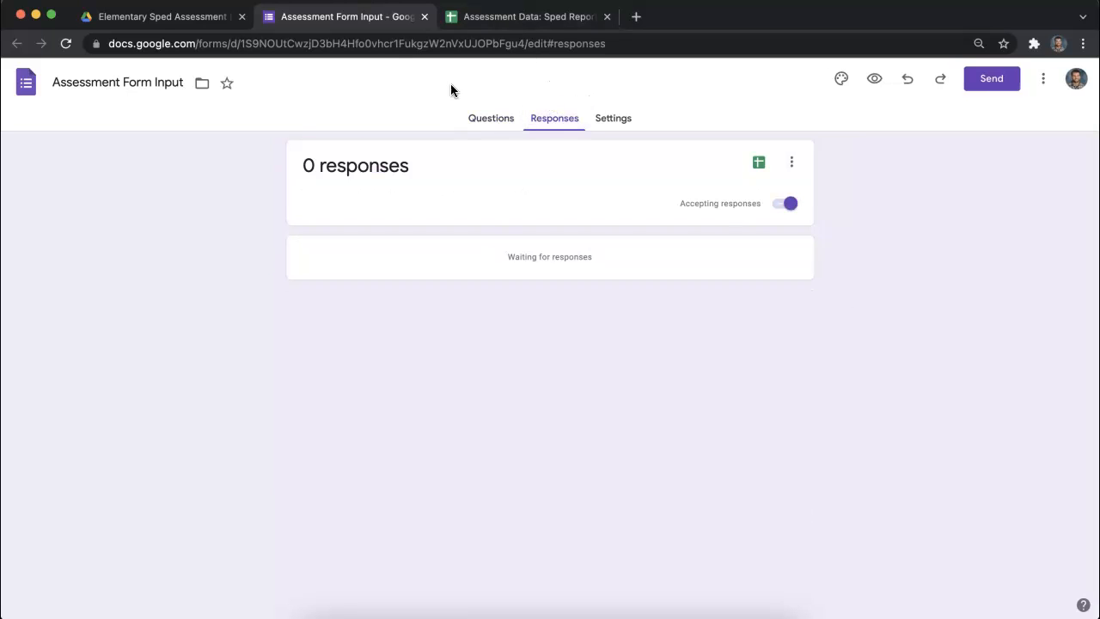
left_click(759, 164)
left_click(760, 162)
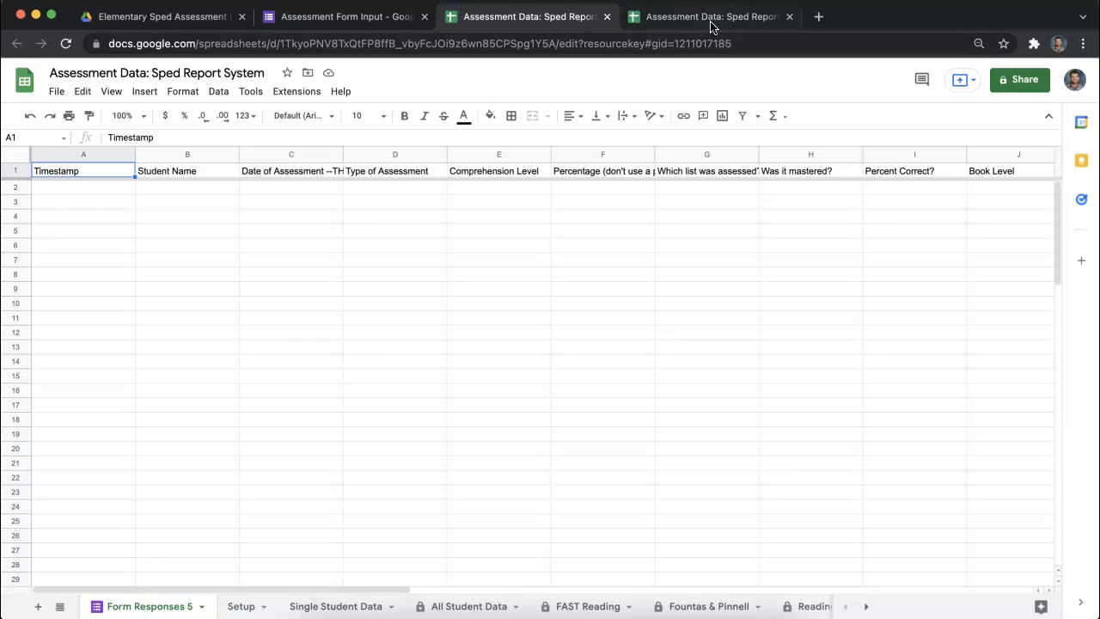
left_click(789, 16)
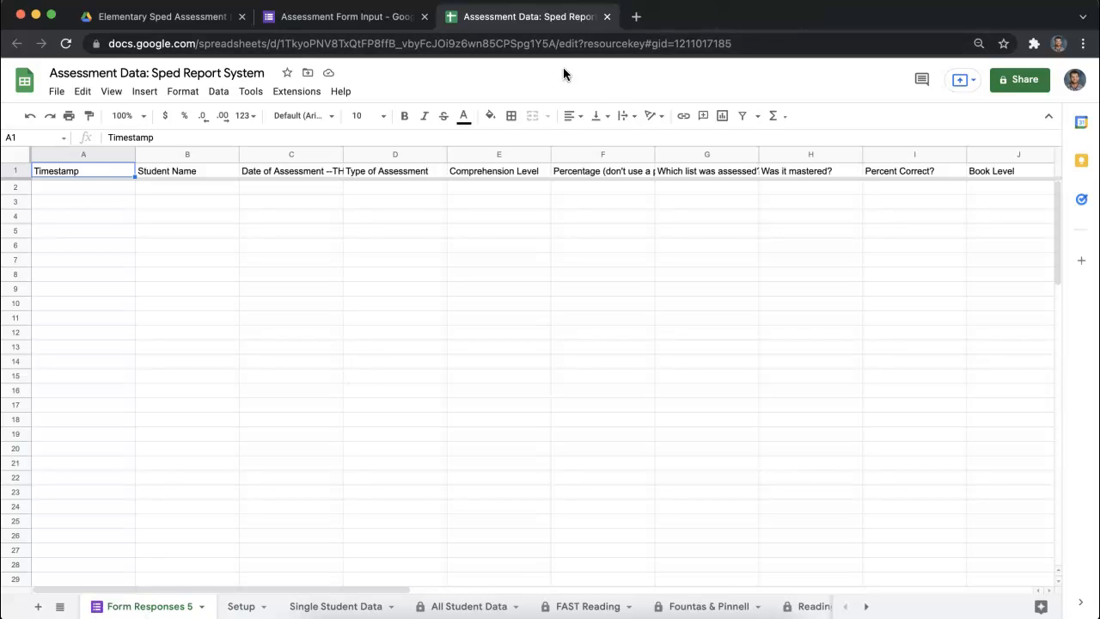
- Return to the Assessment Form Input form and unlink it from its response spreadsheet
left_click(404, 16)
left_click(791, 164)
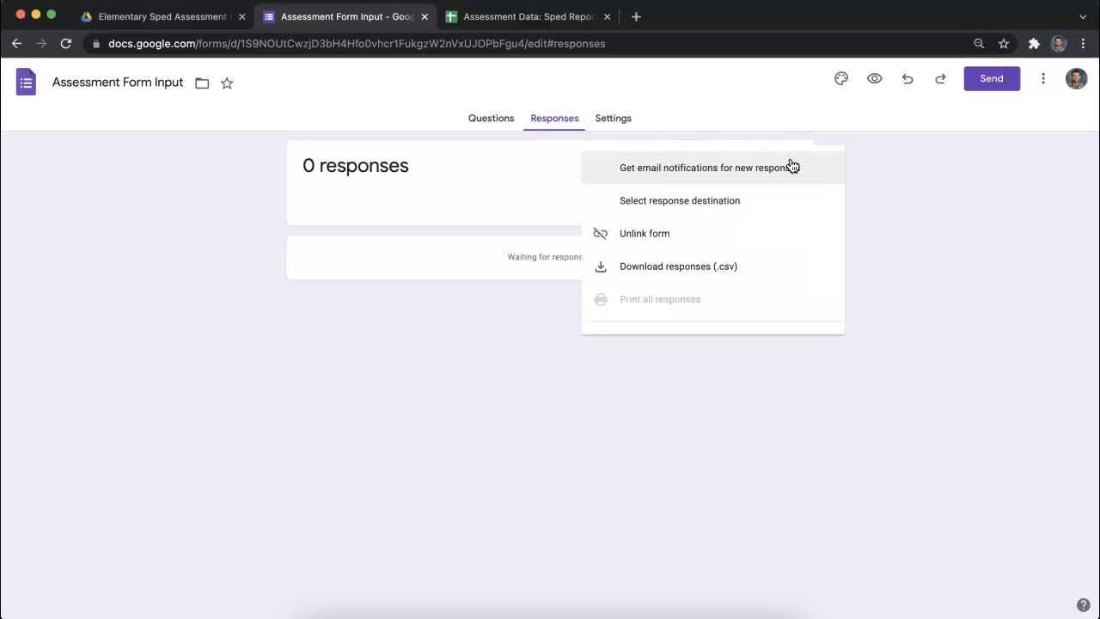
left_click(831, 143)
left_click(792, 163)
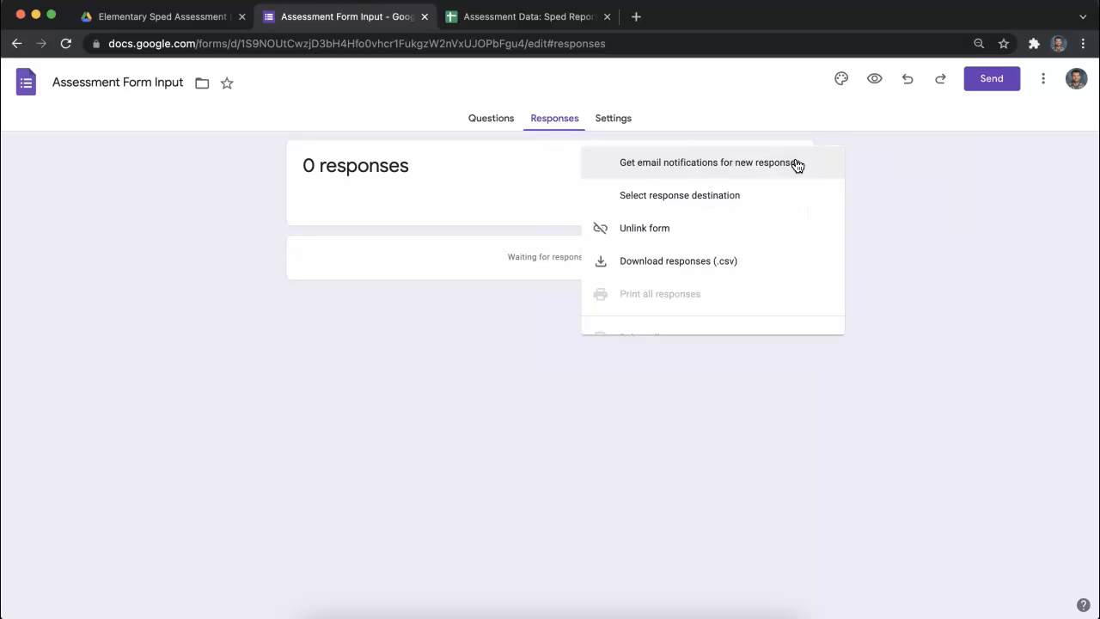
left_click(754, 237)
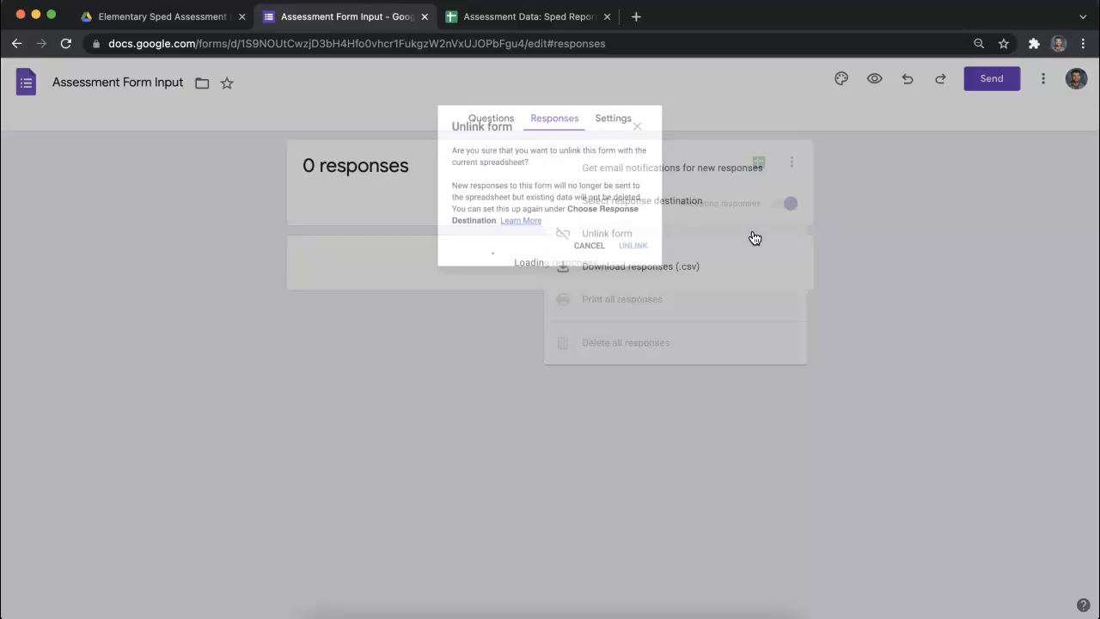
left_click(656, 257)
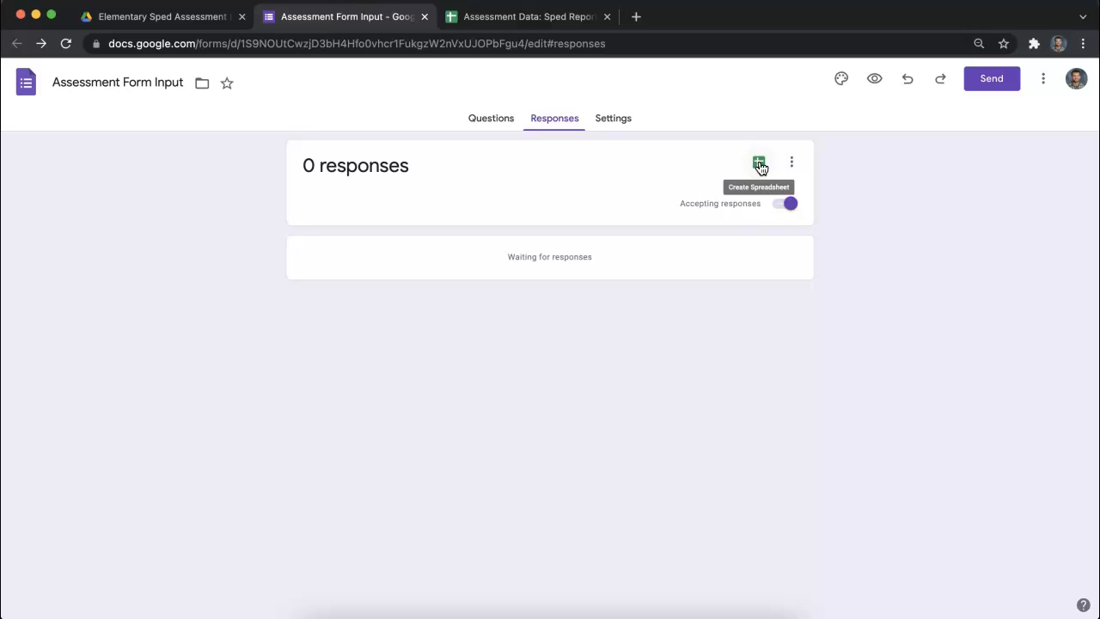
- Delete the Form Responses 5 sheet from the Assessment Data: Sped Report System spreadsheet
left_click(542, 16)
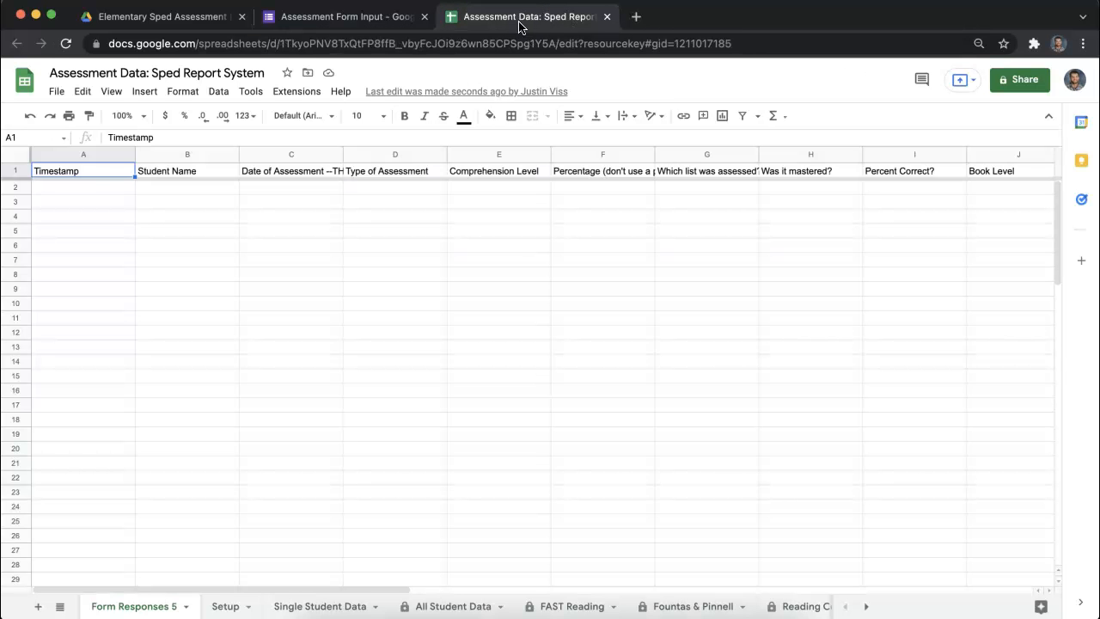
right_click(147, 610)
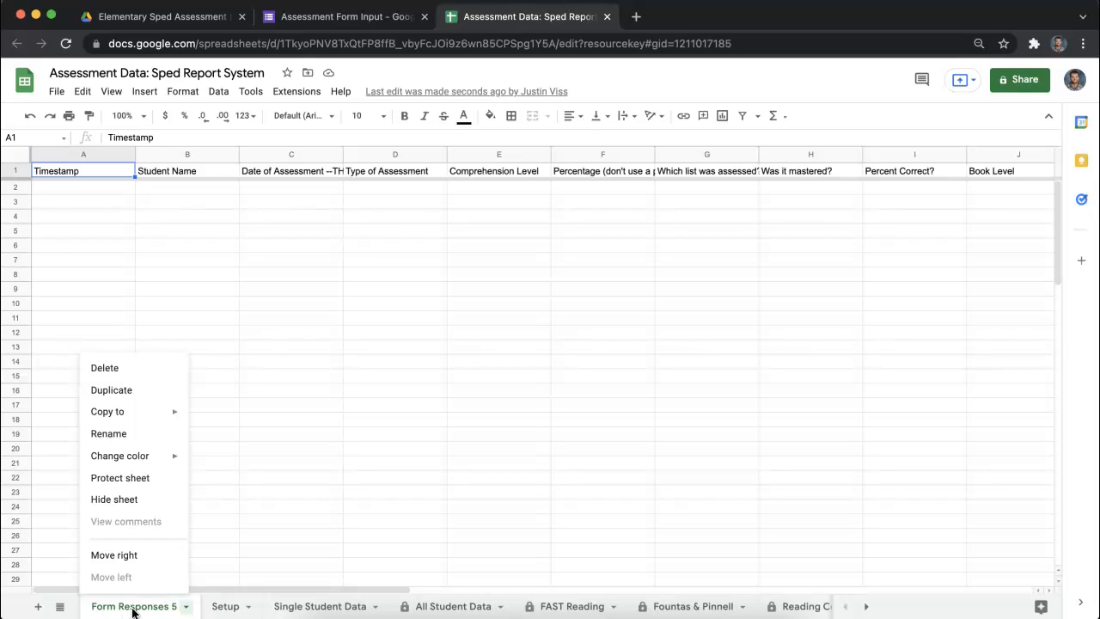
left_click(137, 610)
left_click(137, 610)
left_click(139, 378)
left_click(684, 368)
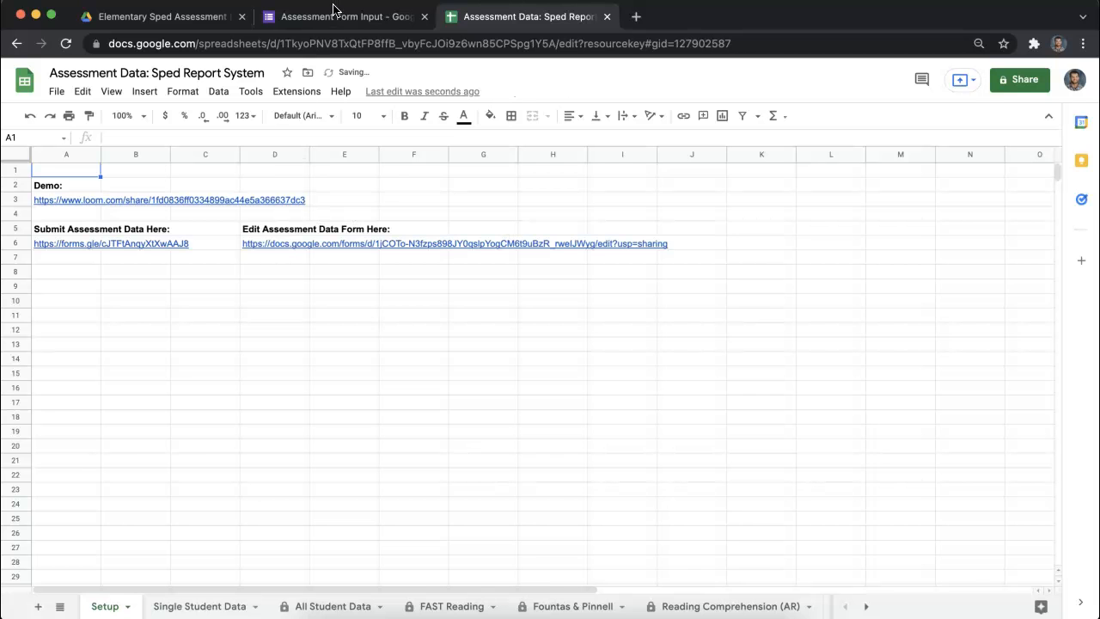
- Return to the form and start a copy of it, replacing "Copy of" in its name with the owner's first name
left_click(334, 12)
left_click(494, 23)
left_click(400, 23)
left_click(495, 24)
left_click(393, 19)
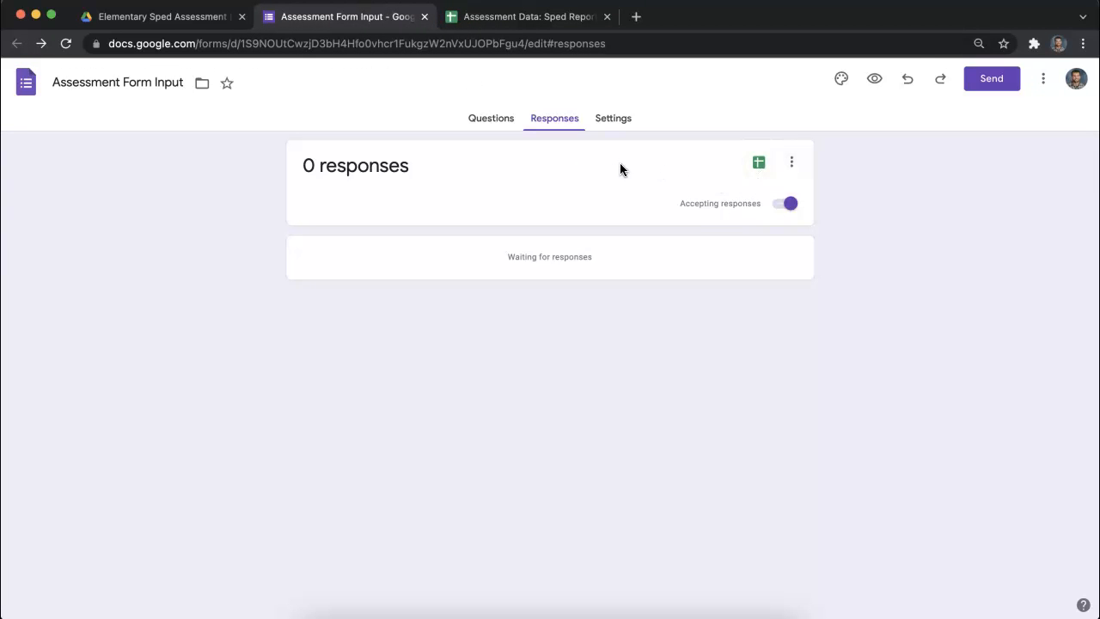
left_click(1042, 82)
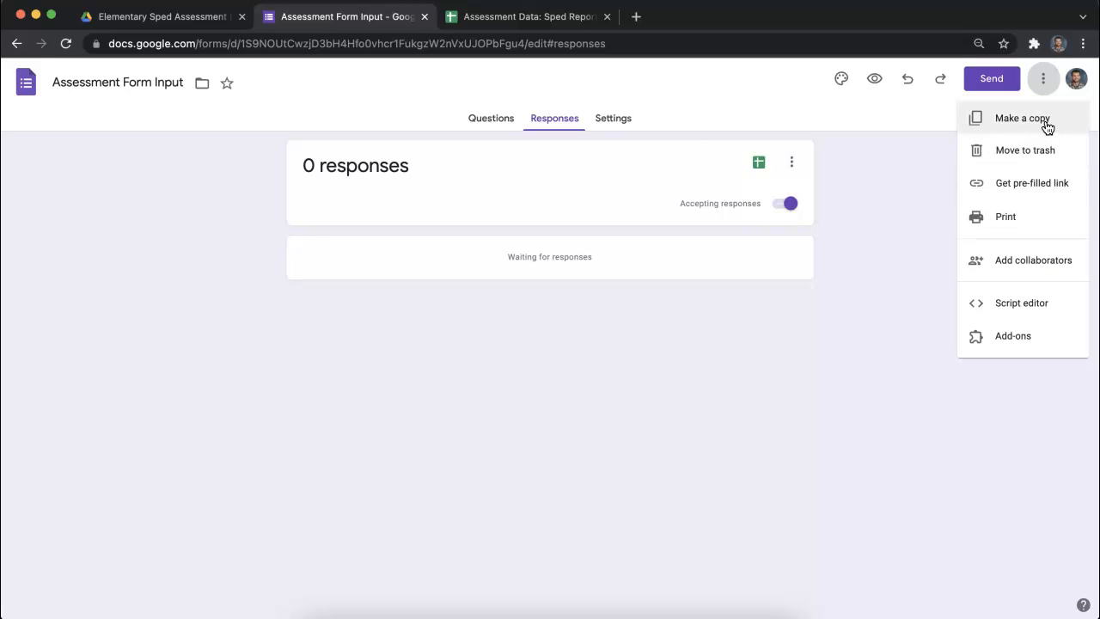
left_click(1023, 119)
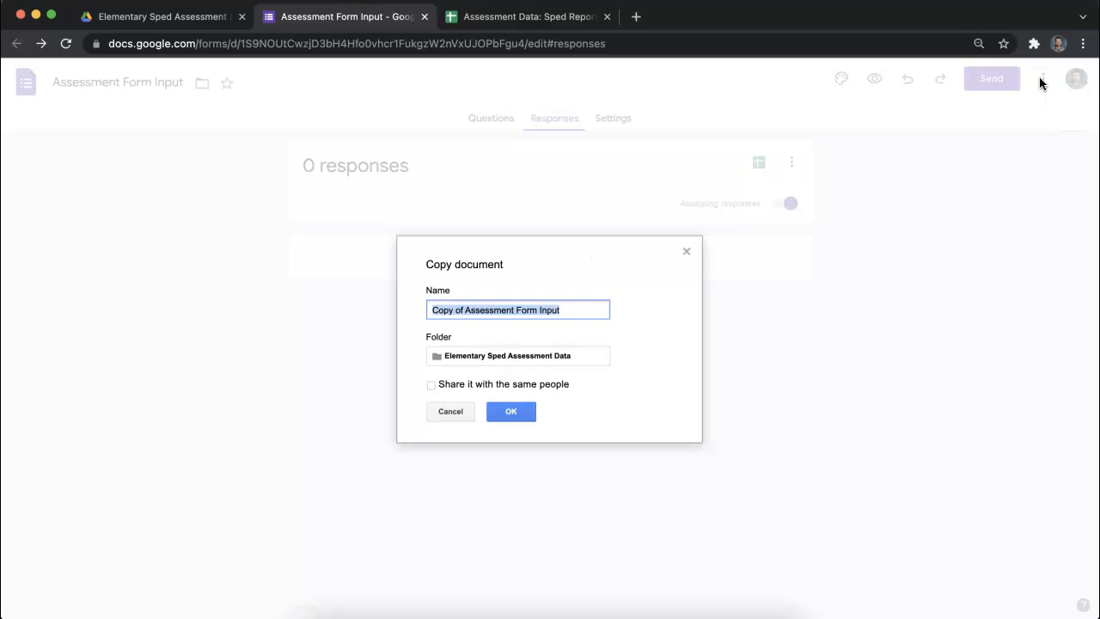
left_click_drag(464, 311, 412, 316)
type("Justin")
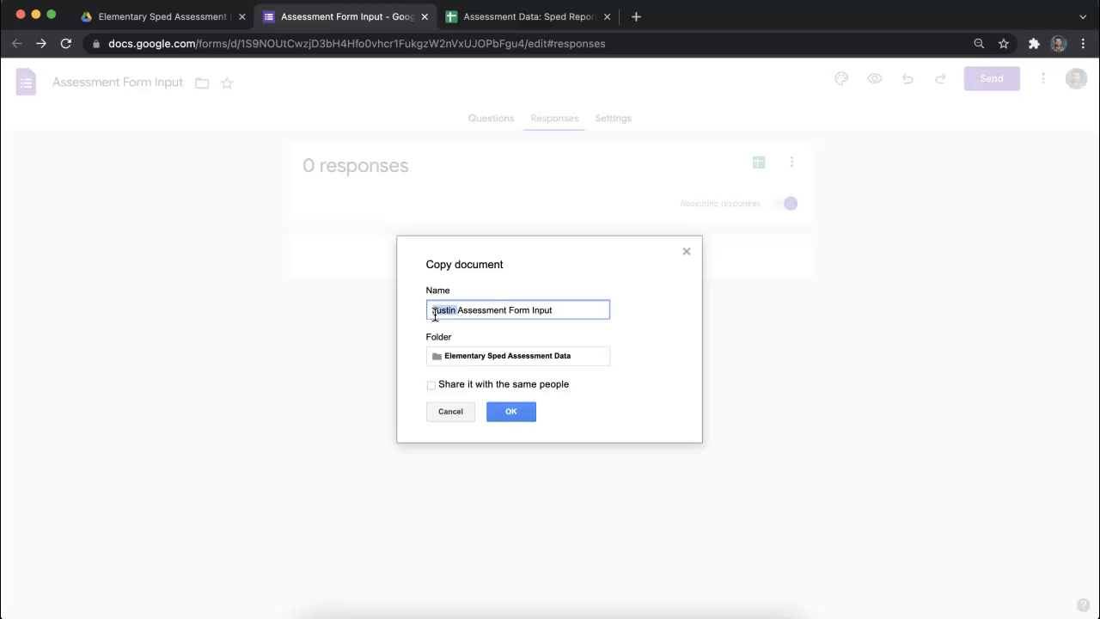
- Create the form copy in the Projects folder of My Drive and close the original form
left_click(455, 355)
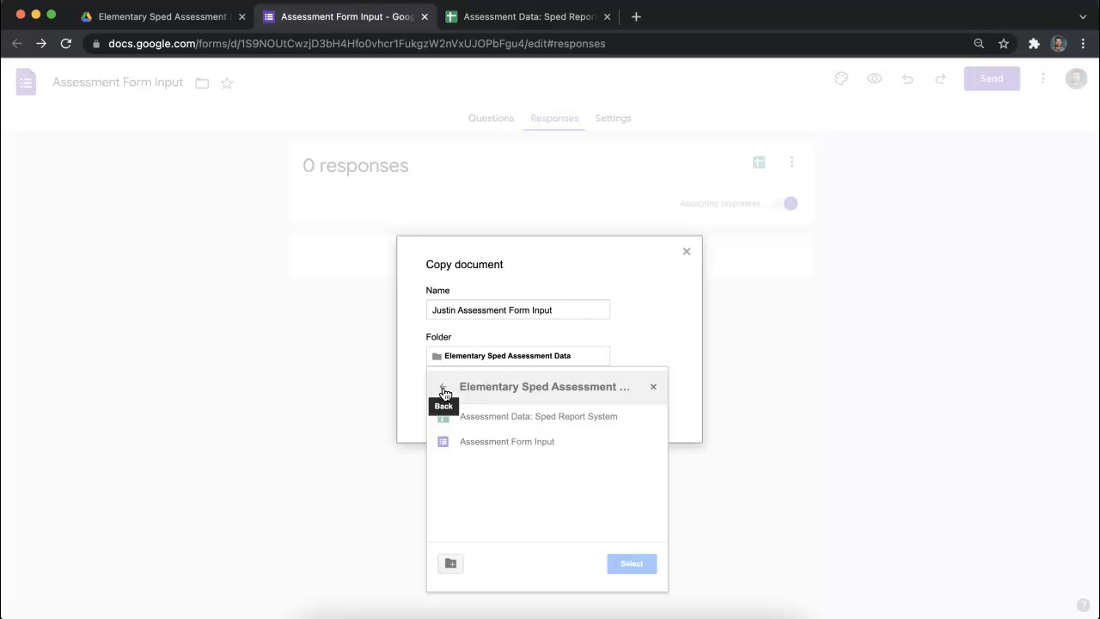
left_click(444, 391)
left_click(444, 392)
left_click(444, 391)
left_click(444, 389)
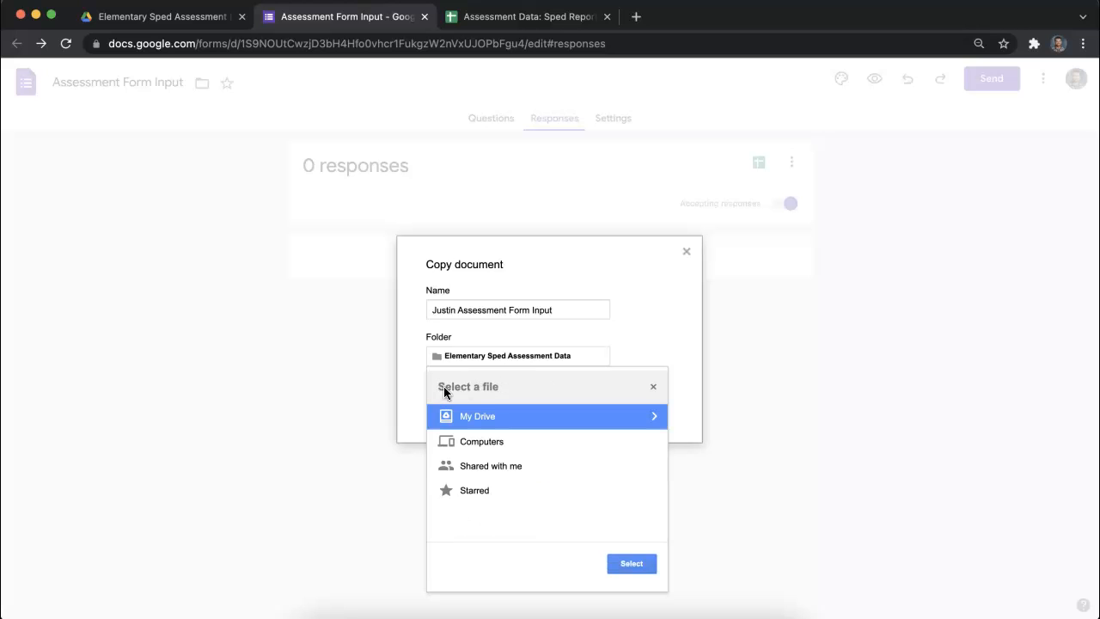
left_click(484, 418)
scroll(487, 495, "down", 5)
scroll(487, 495, "down", 3)
left_click(491, 458)
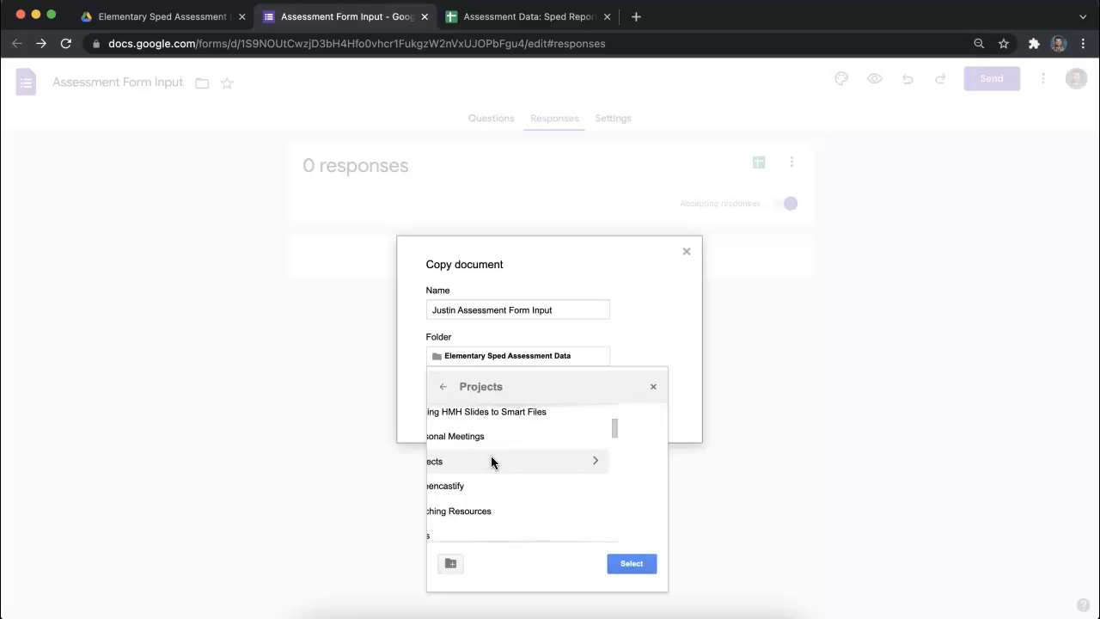
left_click(632, 564)
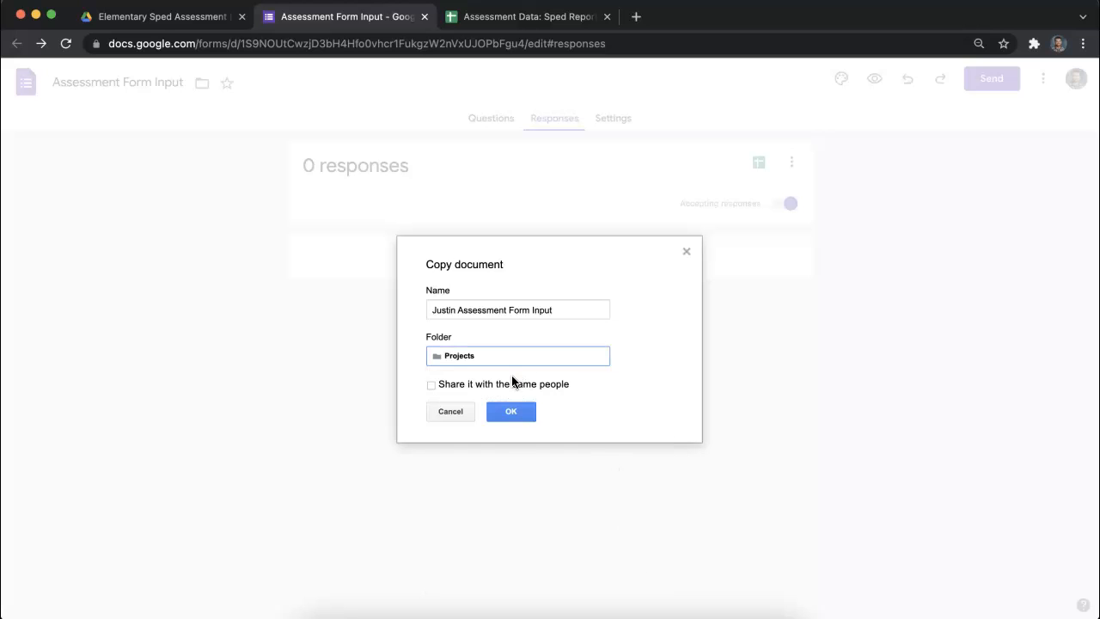
left_click(513, 412)
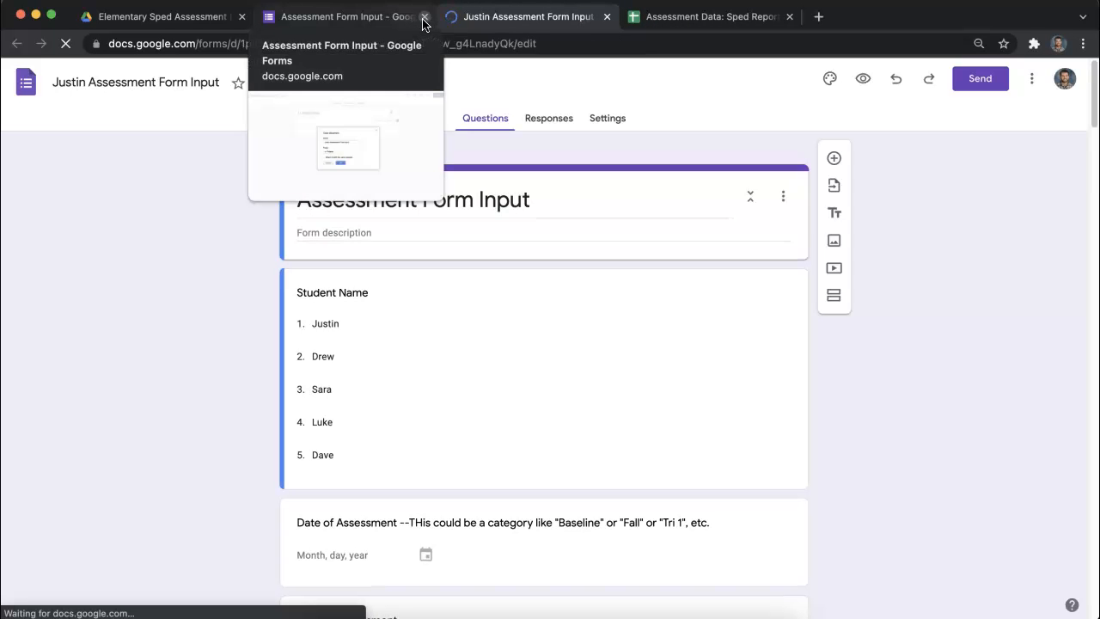
left_click(424, 18)
- Start a copy of the Assessment Data: Sped Report System spreadsheet, with the owner's first name at the start of its name
left_click(507, 24)
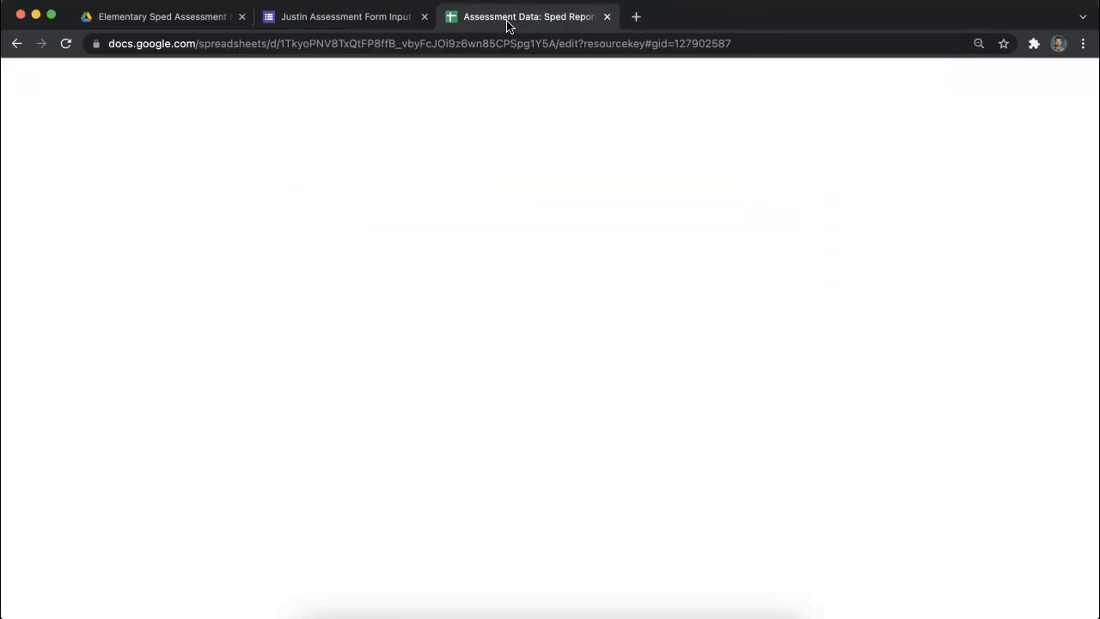
left_click(60, 92)
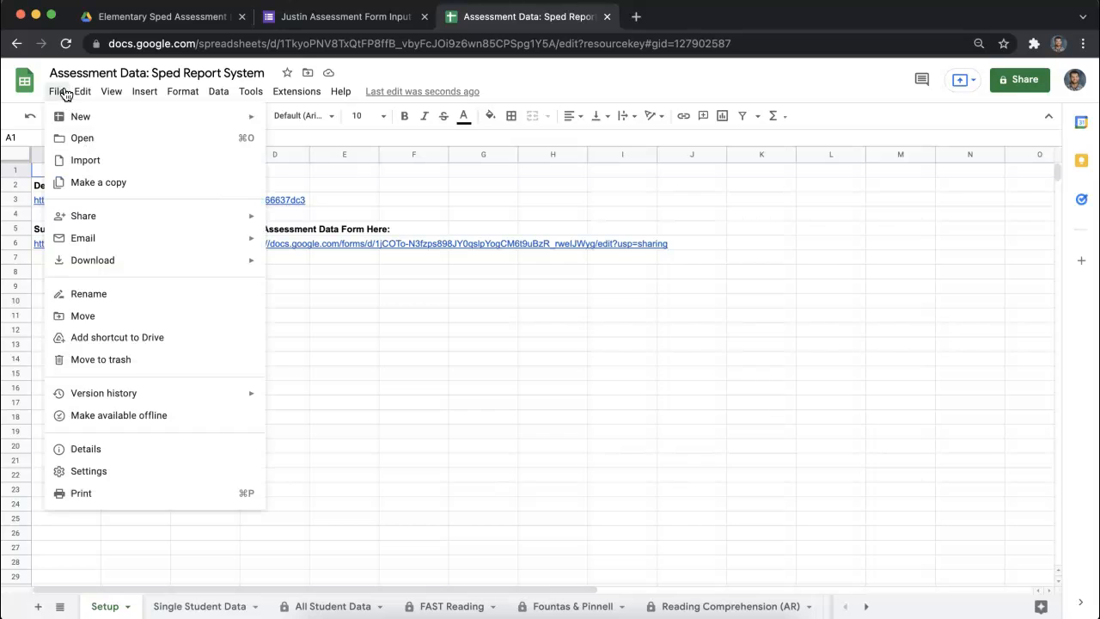
left_click(89, 184)
left_click_drag(484, 282, 445, 276)
type("Justin Assessment Data: Sped Report System")
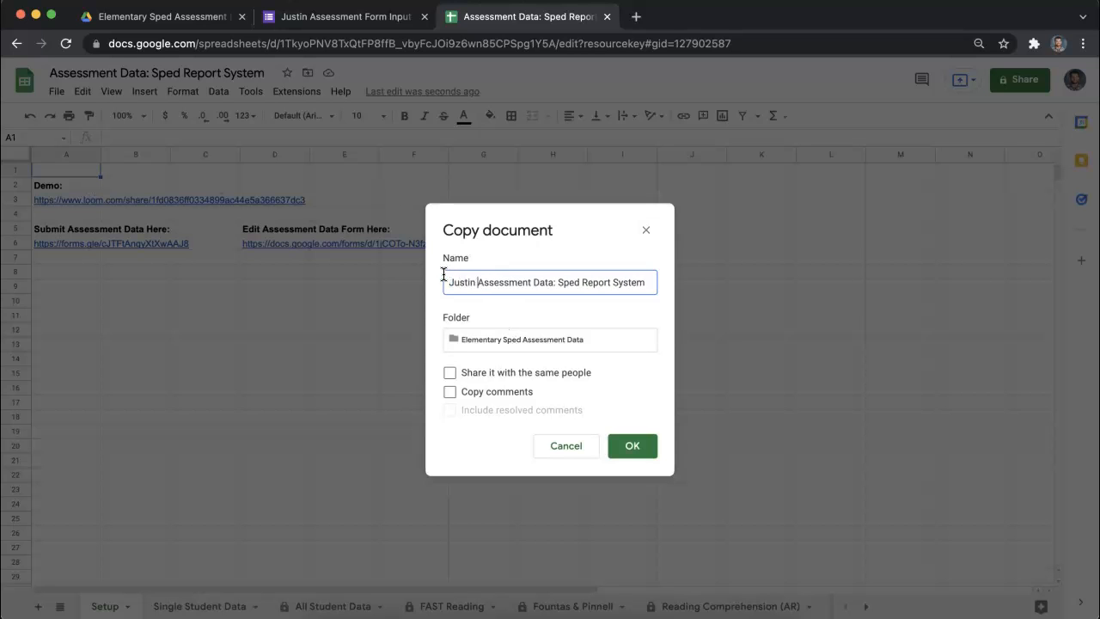
- Create the spreadsheet copy in the Projects folder of My Drive and close the original spreadsheet
left_click(490, 337)
left_click(462, 378)
left_click(463, 380)
left_click(462, 379)
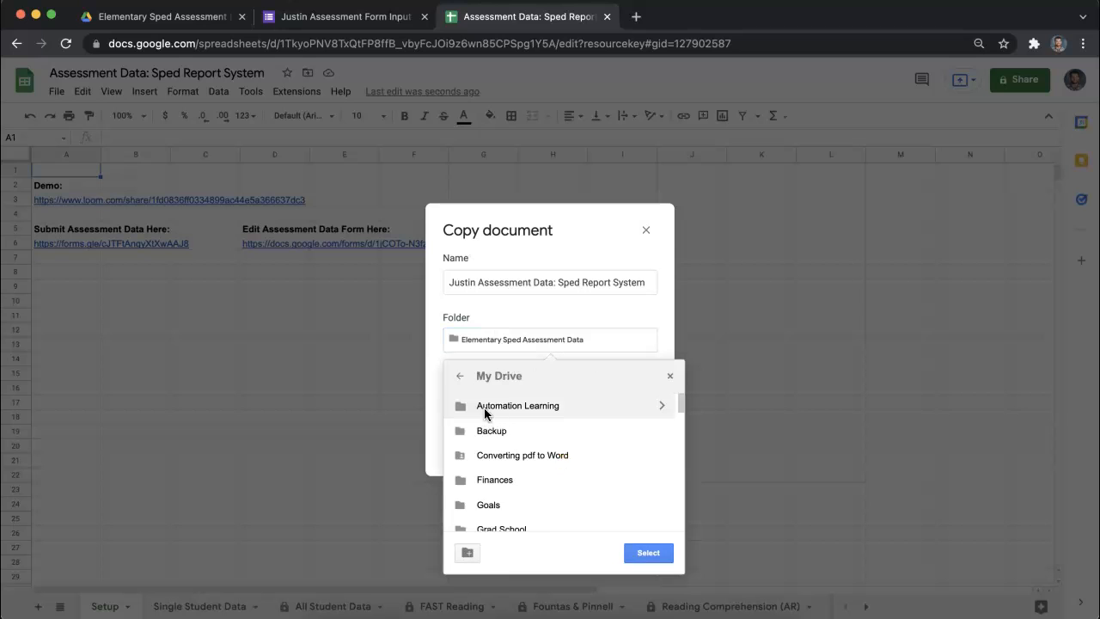
left_click(461, 382)
left_click(506, 402)
scroll(538, 455, "down", 5)
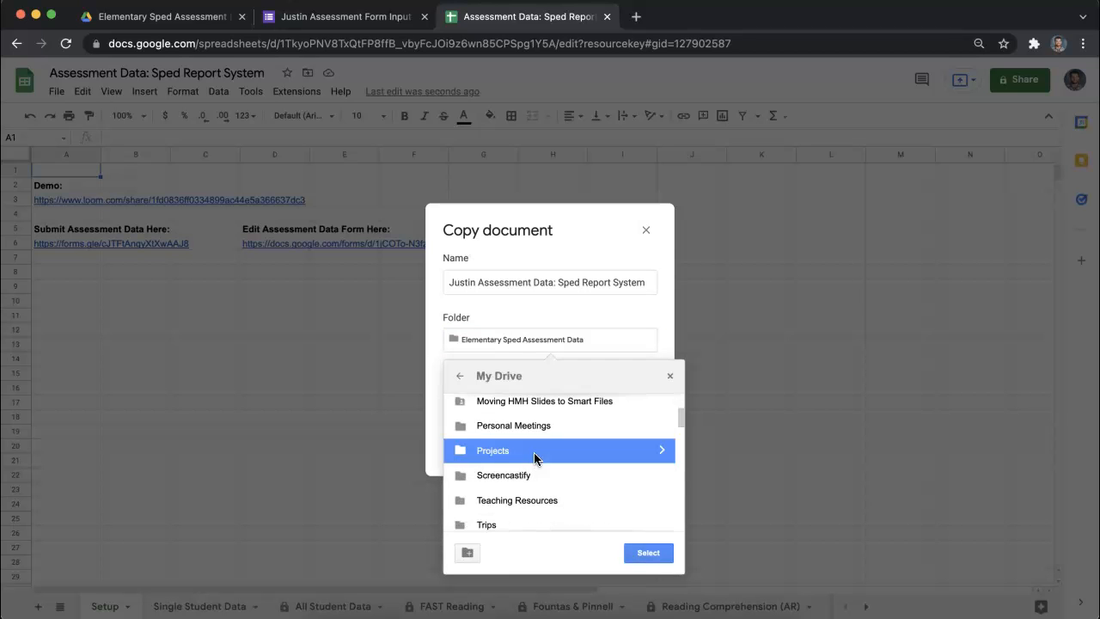
double_click(538, 453)
left_click(645, 552)
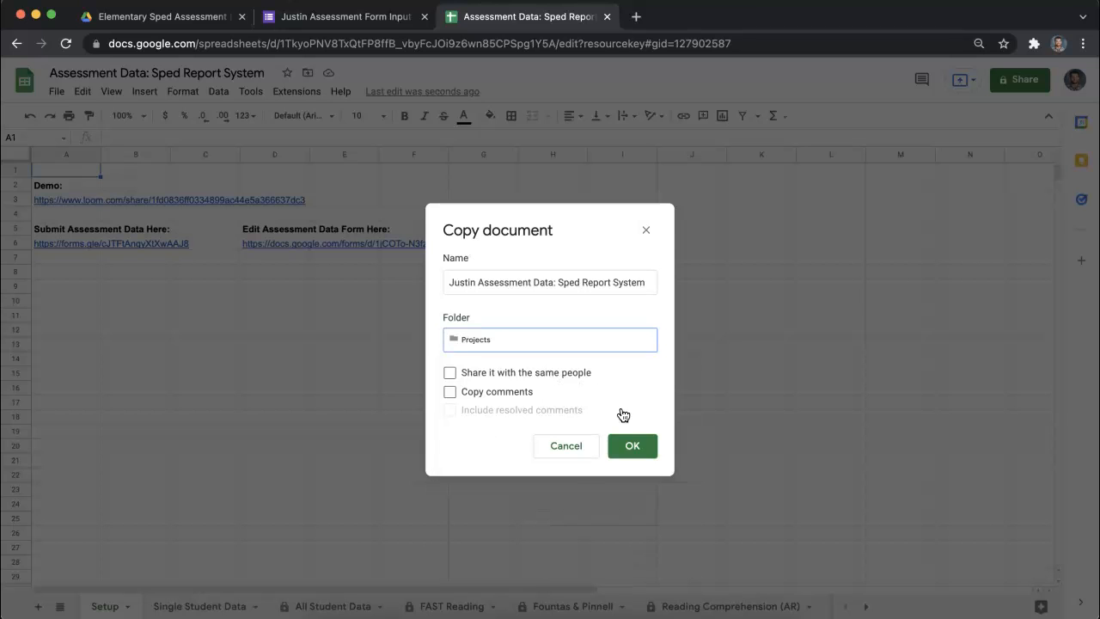
left_click(632, 447)
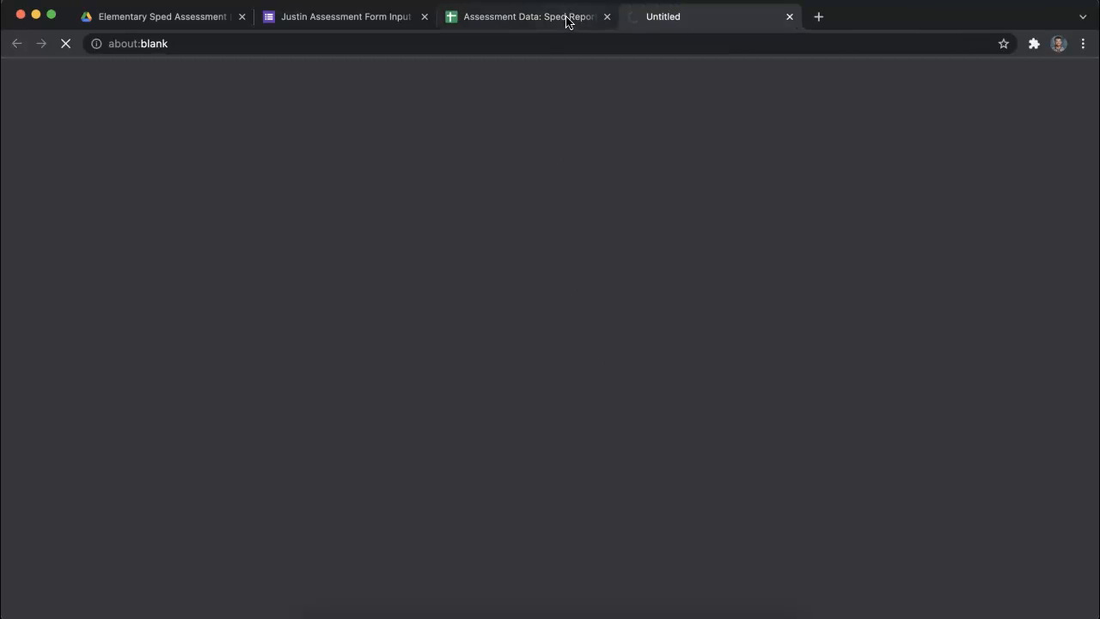
left_click(605, 17)
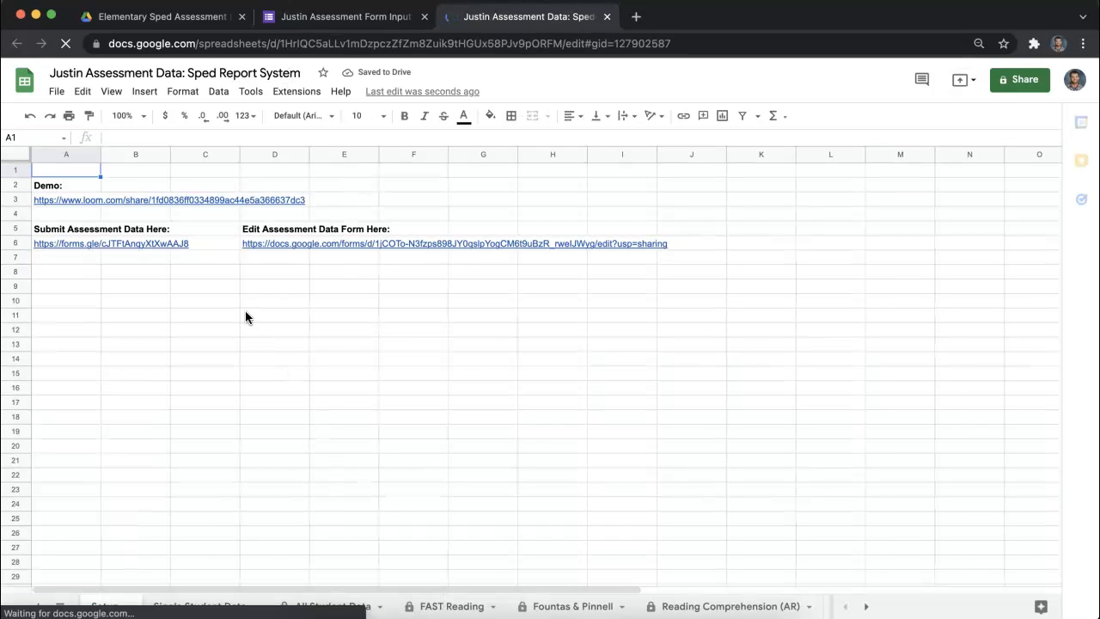
- Review the Student Name, Date of Assessment and Type of Assessment questions in the copied form
left_click(320, 19)
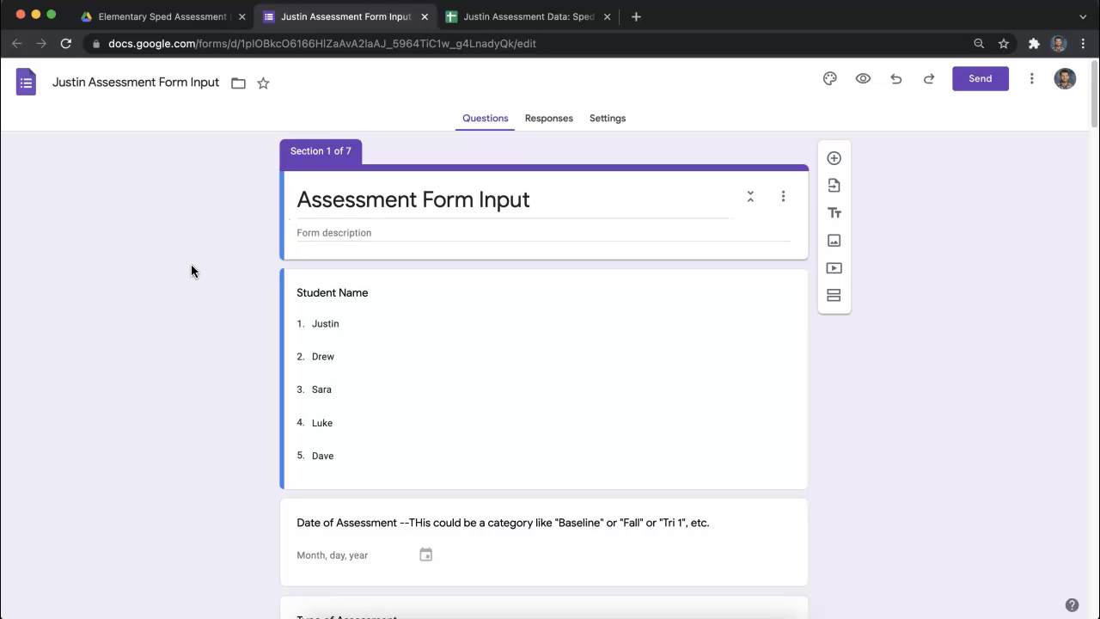
scroll(280, 332, "down", 5)
scroll(280, 328, "down", 1)
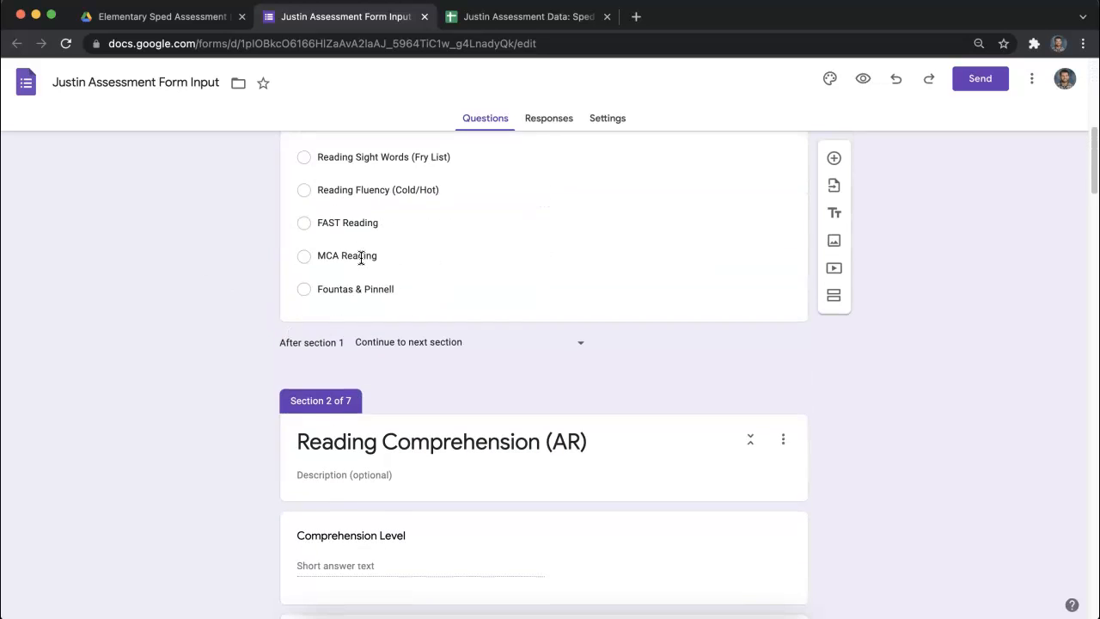
scroll(486, 542, "up", 1)
scroll(490, 548, "down", 2)
scroll(490, 549, "up", 5)
scroll(484, 540, "down", 2)
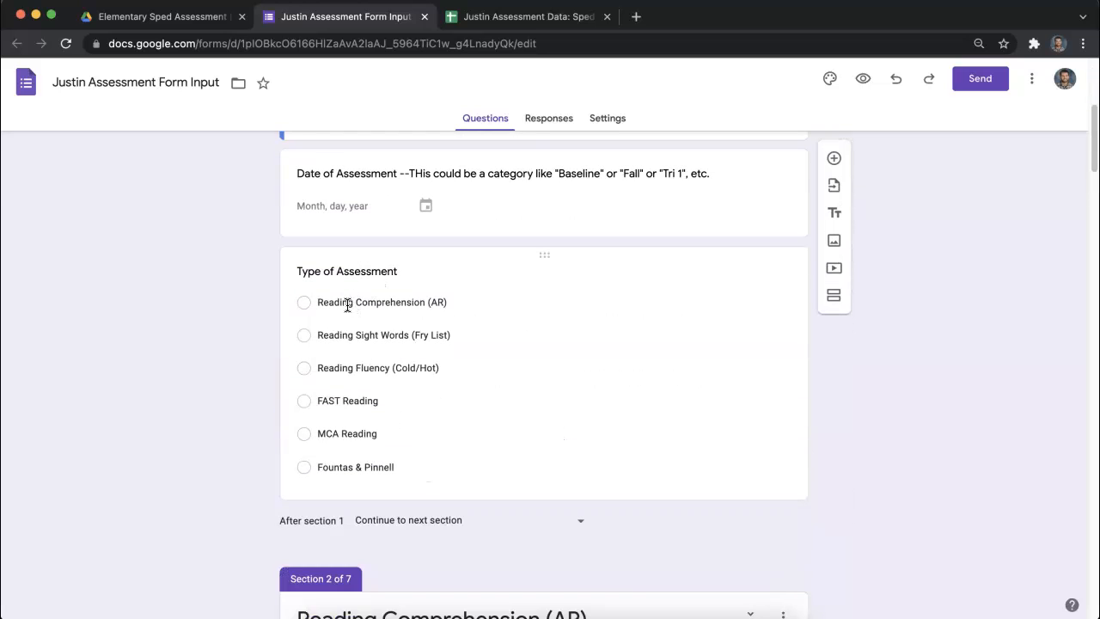
scroll(408, 308, "up", 1)
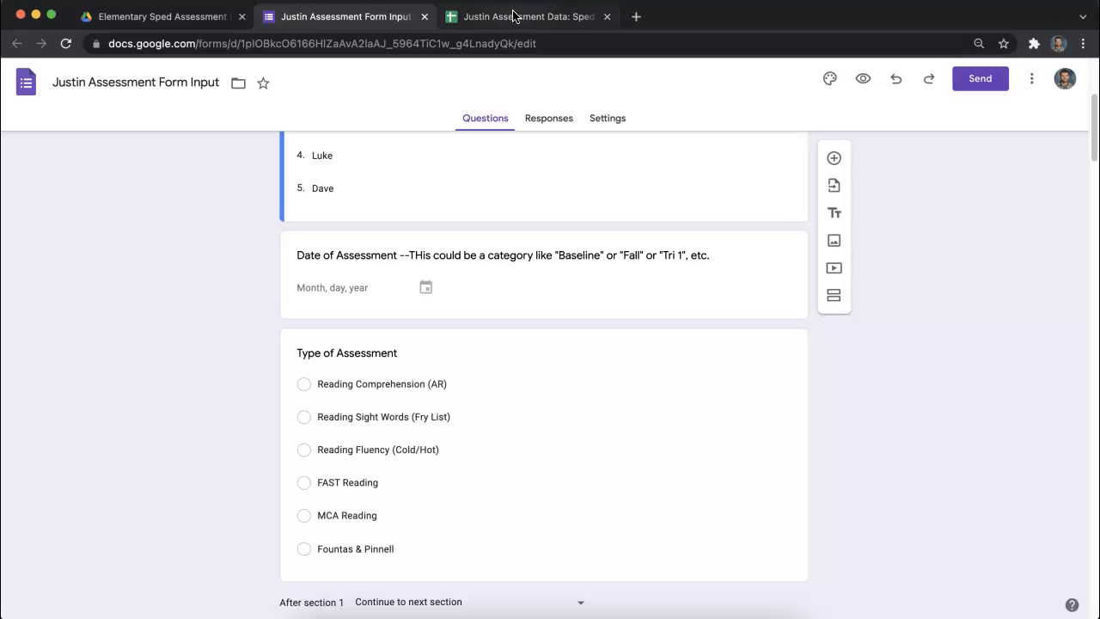
scroll(479, 376, "down", 2)
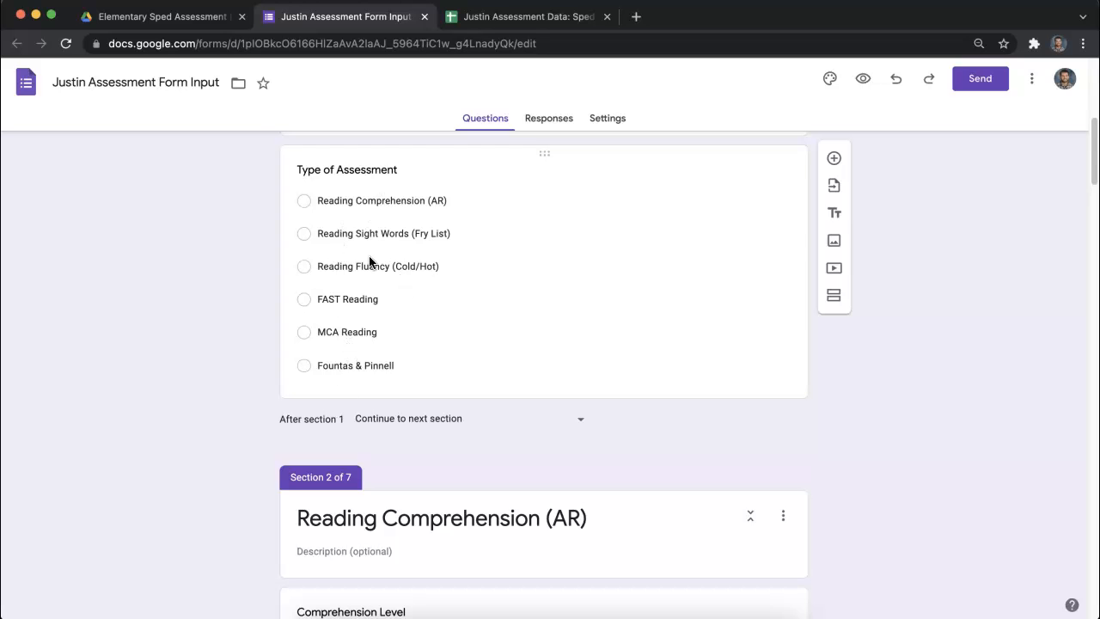
- Switch to the report spreadsheet and examine the query formula in cell A1 of the FAST Reading sheet
scroll(348, 378, "up", 5)
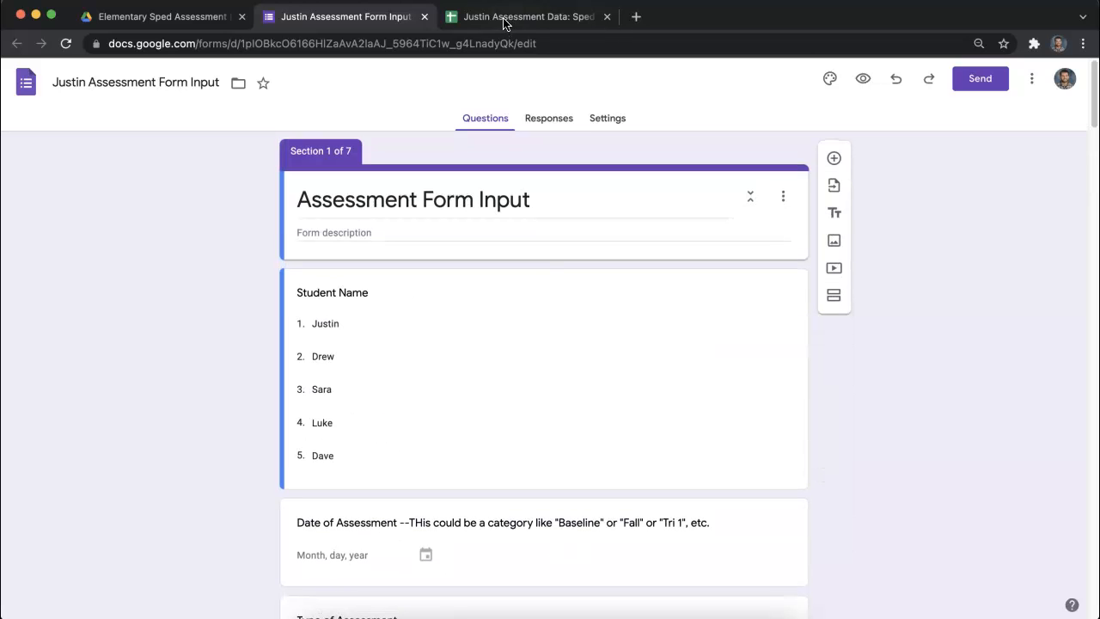
left_click(509, 21)
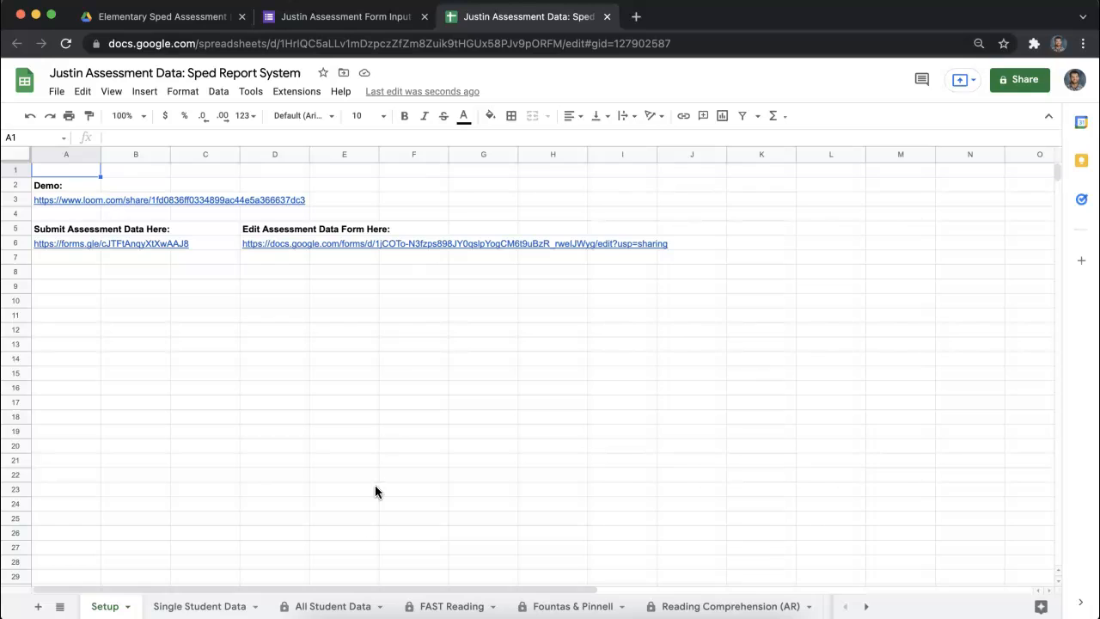
left_click(442, 605)
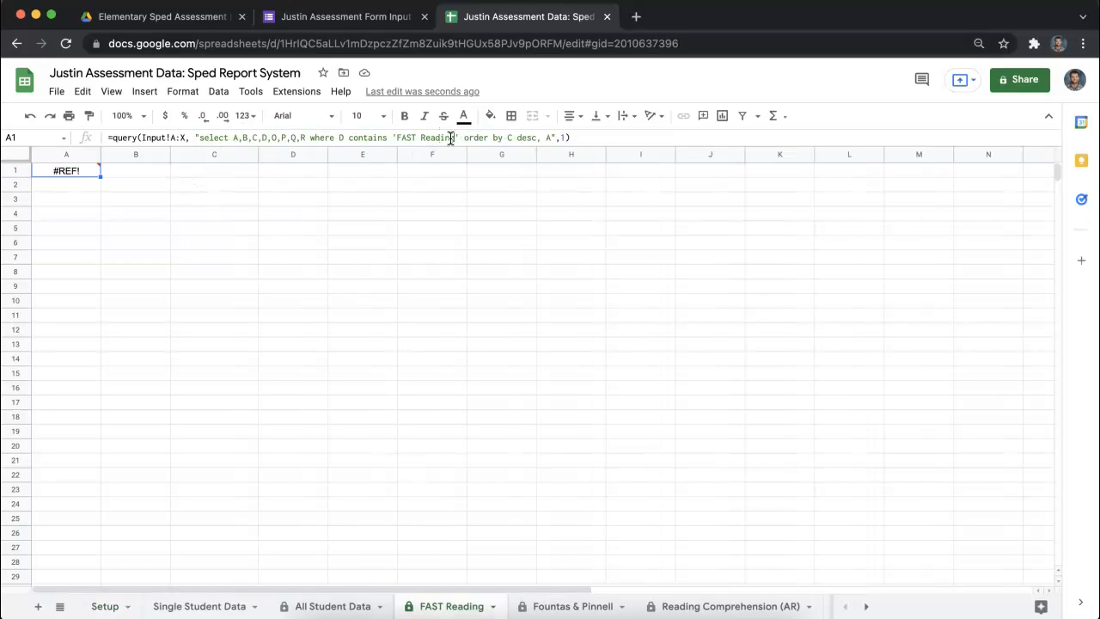
left_click(401, 139)
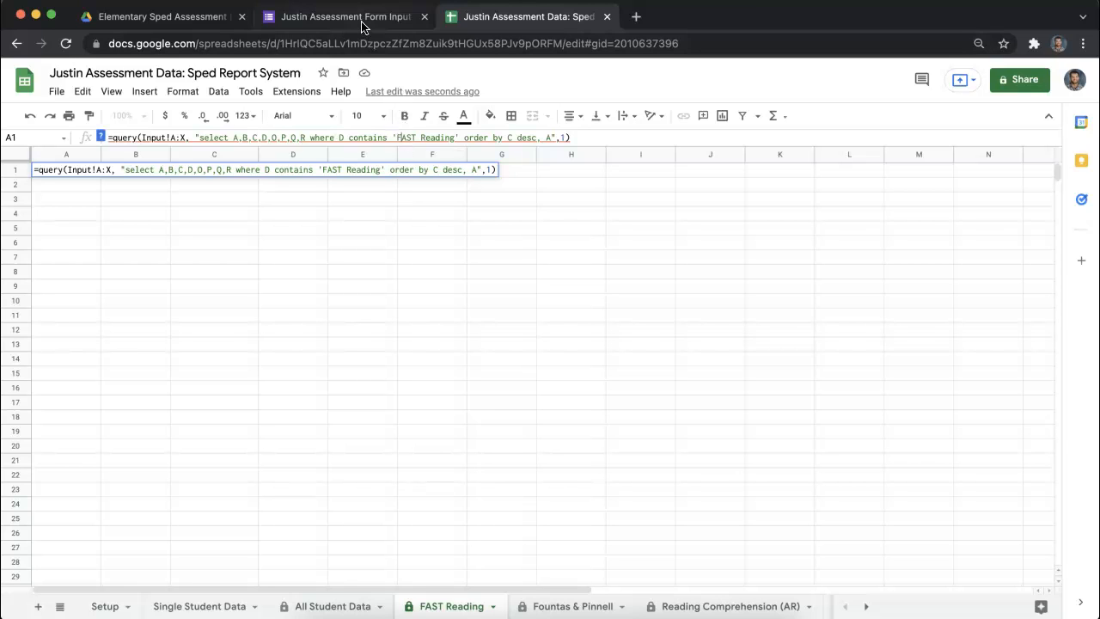
- Return to the copied form and remove the first four options of the Student Name question, keeping only the last one
mouse_move(361, 25)
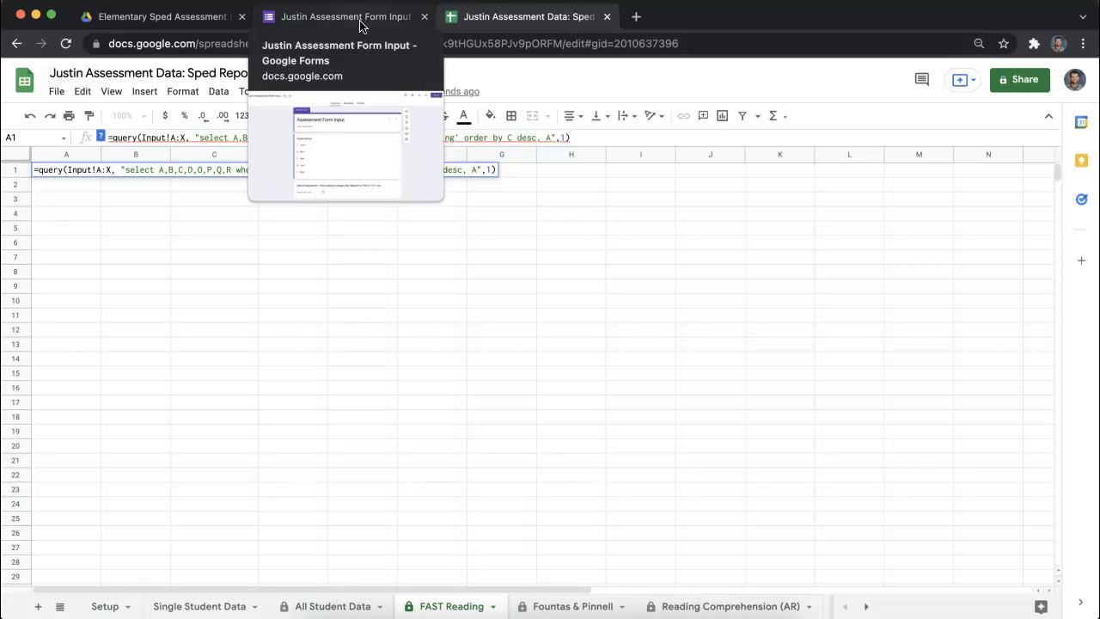
left_click(361, 26)
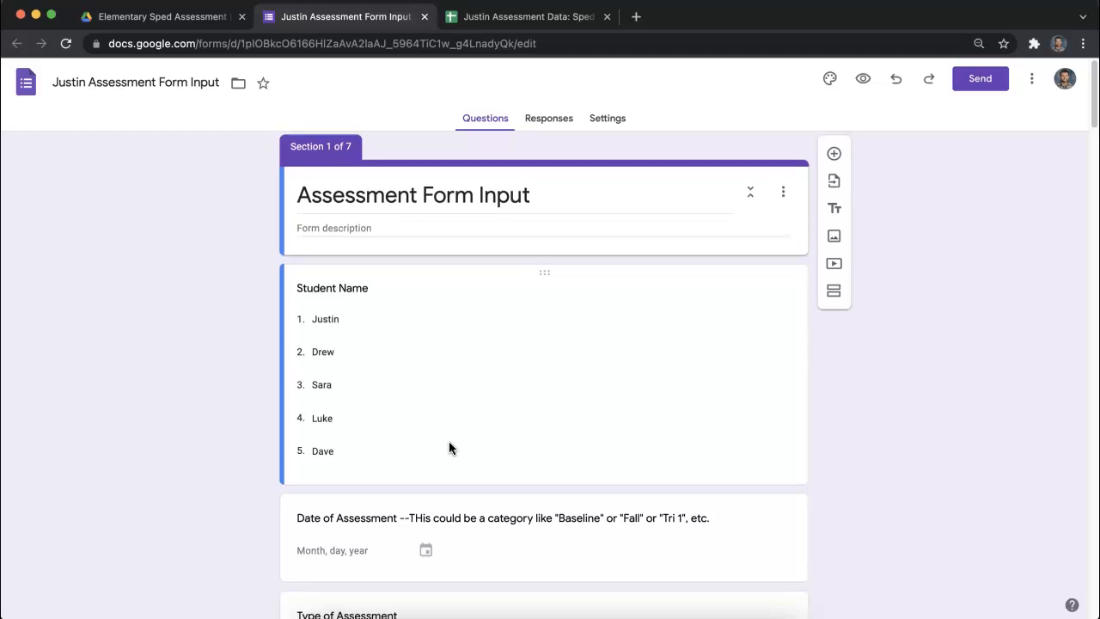
scroll(449, 445, "down", 3)
left_click(317, 313)
left_click(339, 358)
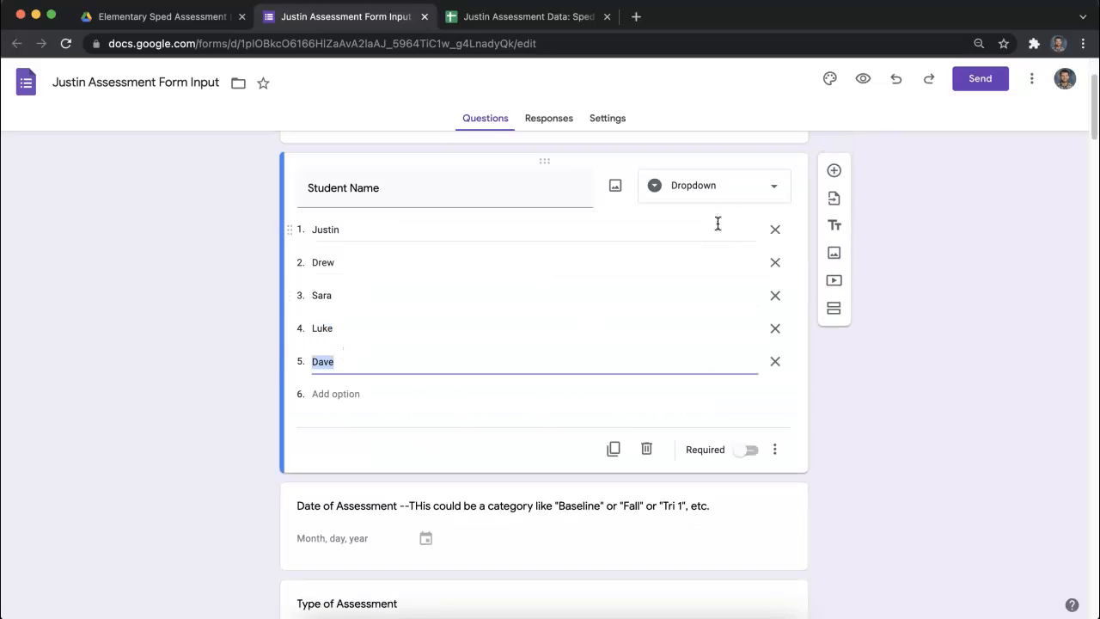
left_click(775, 232)
left_click(775, 231)
left_click(774, 231)
left_click(774, 231)
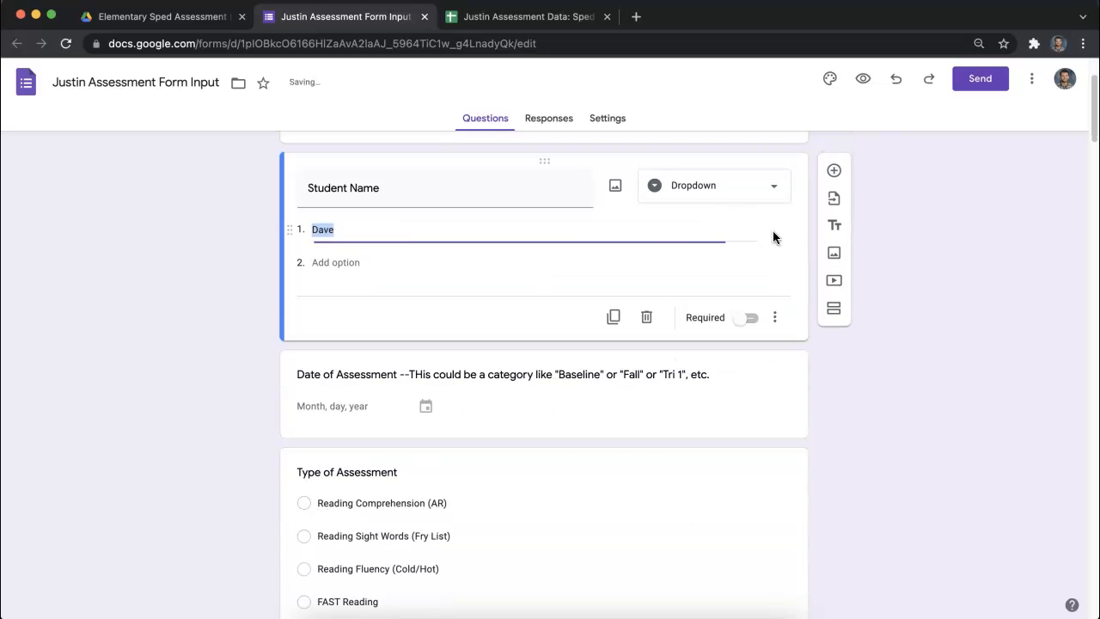
scroll(465, 262, "up", 1)
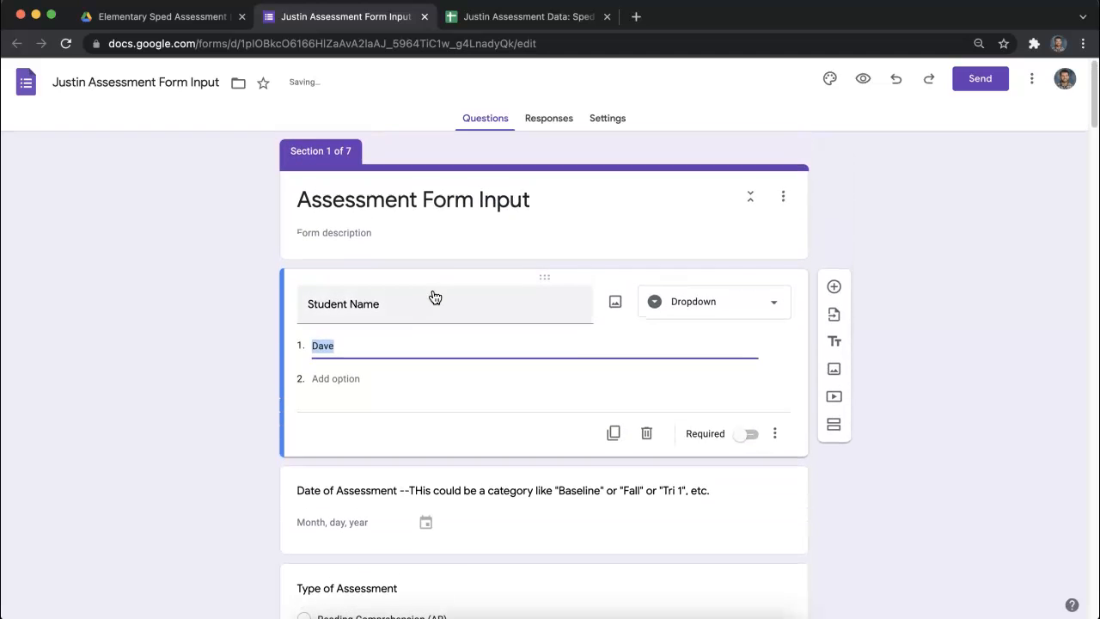
left_click_drag(516, 190, 296, 199)
left_click(361, 234)
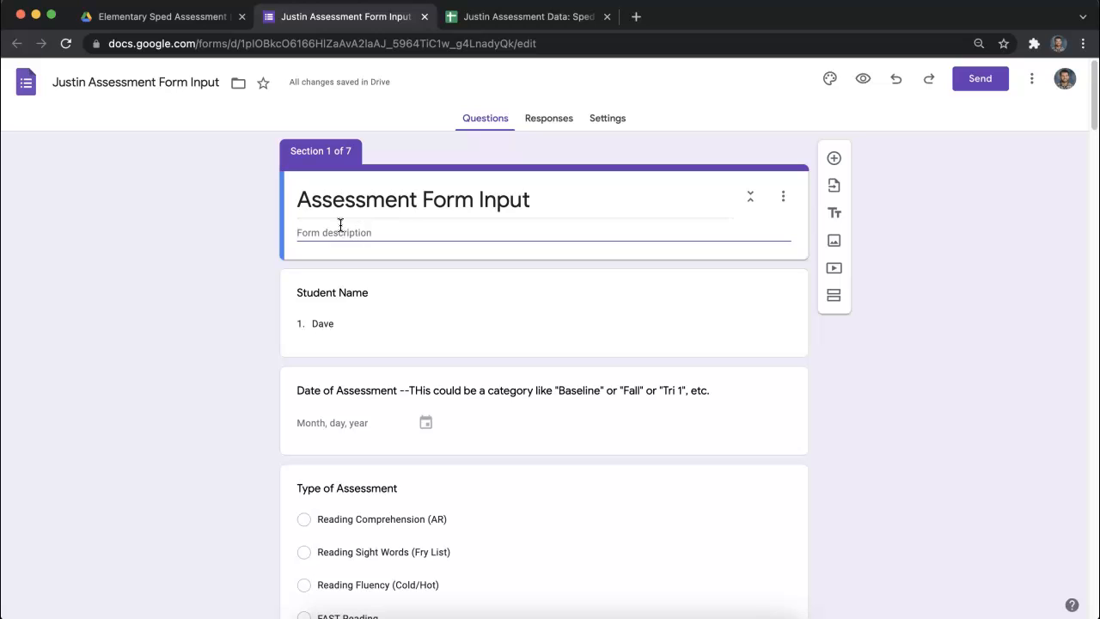
- Replace the remaining Student Name option with a student's first name and add four more students' first names as options
left_click(348, 324)
key("BackSpace")
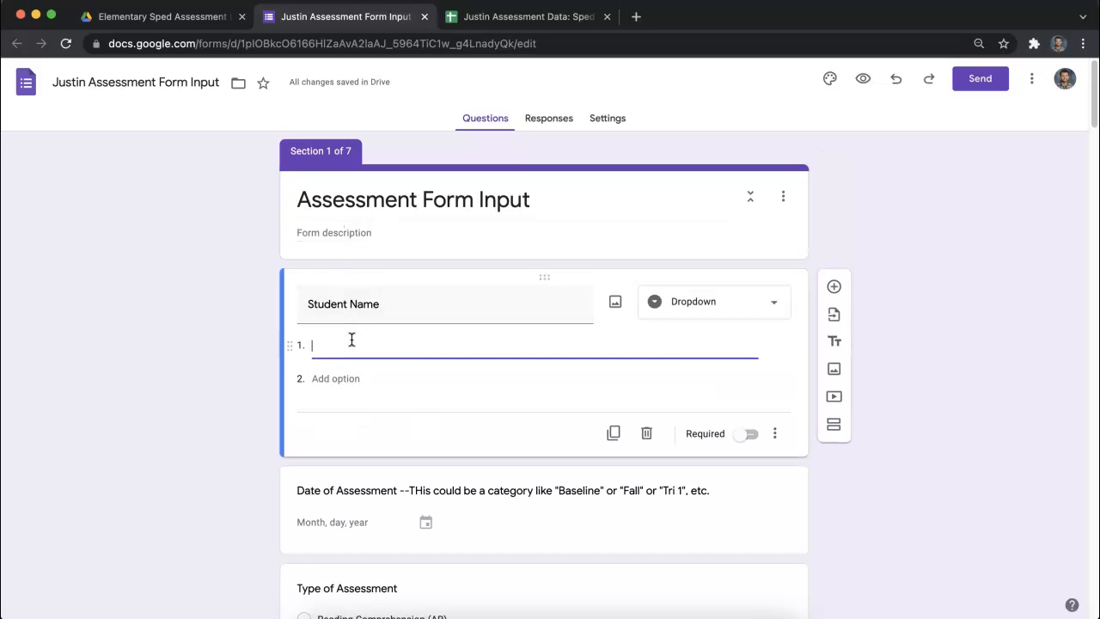
type("Sara")
key("Return")
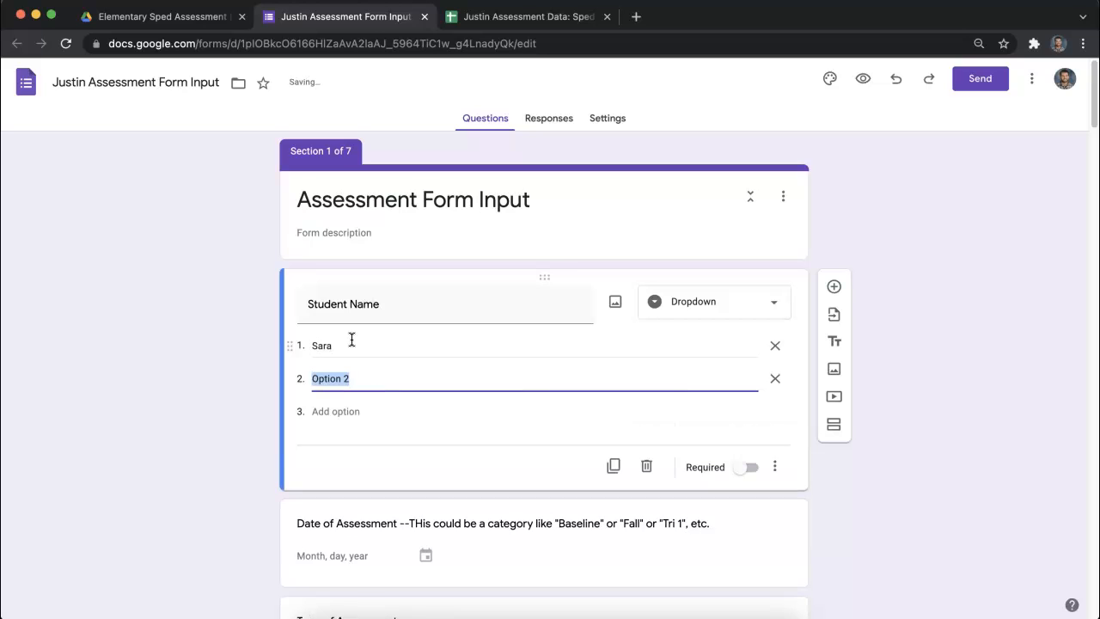
type("Joan")
key("Return")
type("Susan")
key("Return")
type("Mary")
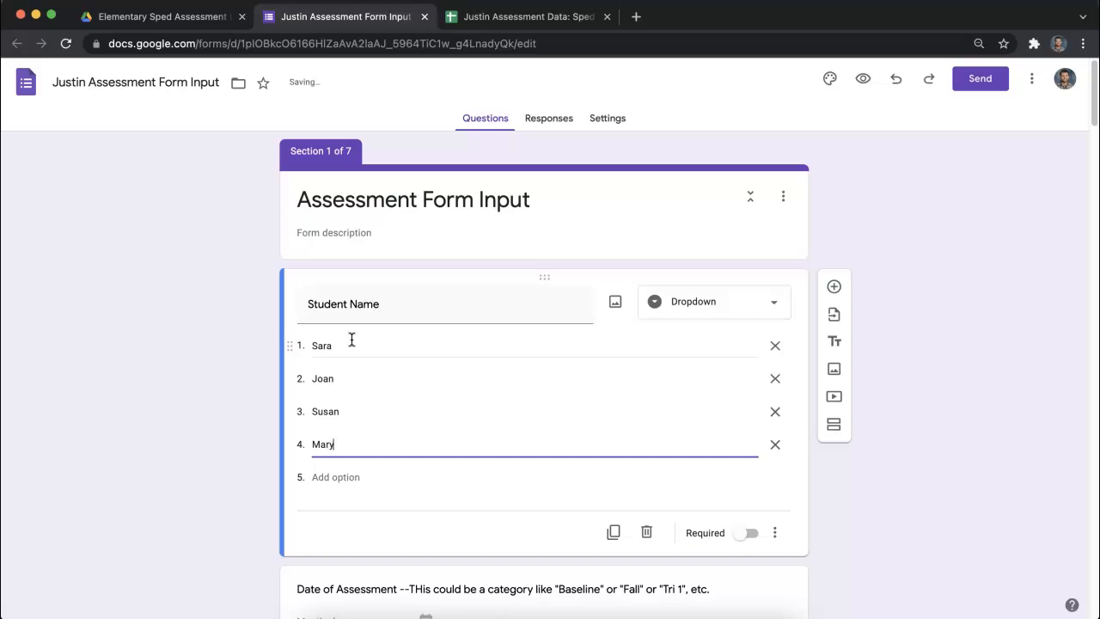
key("Return")
type("Christian")
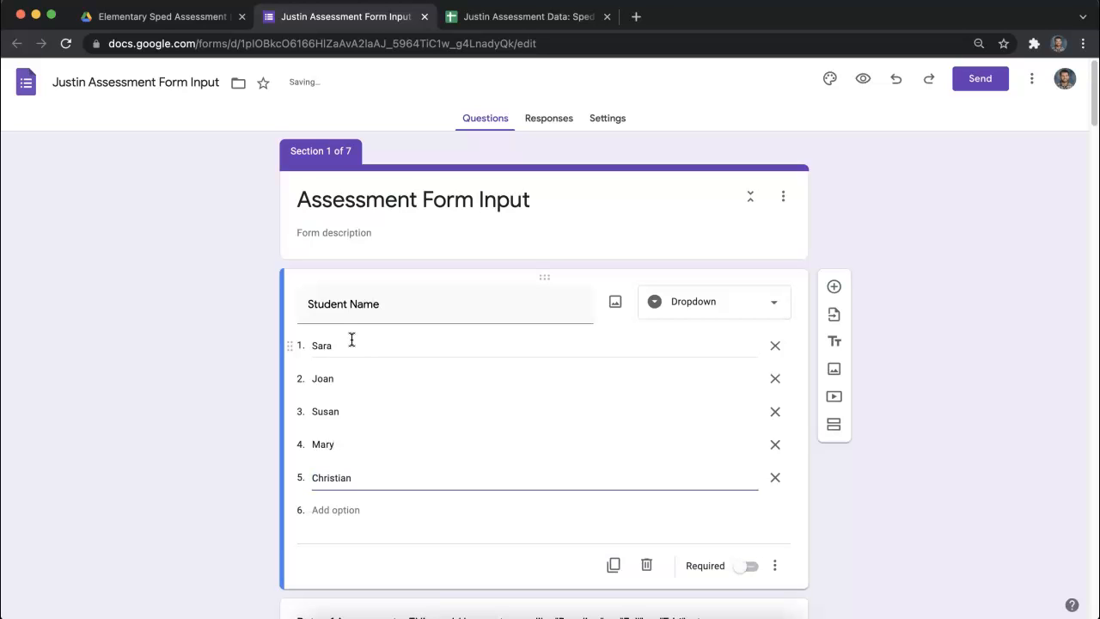
left_click(190, 349)
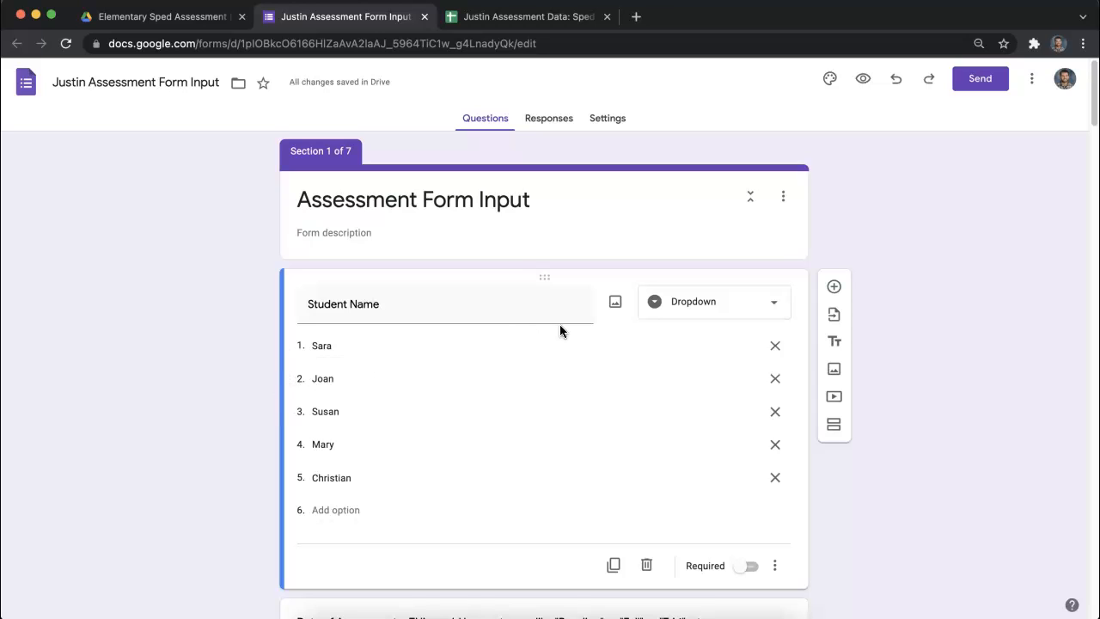
left_click(681, 302)
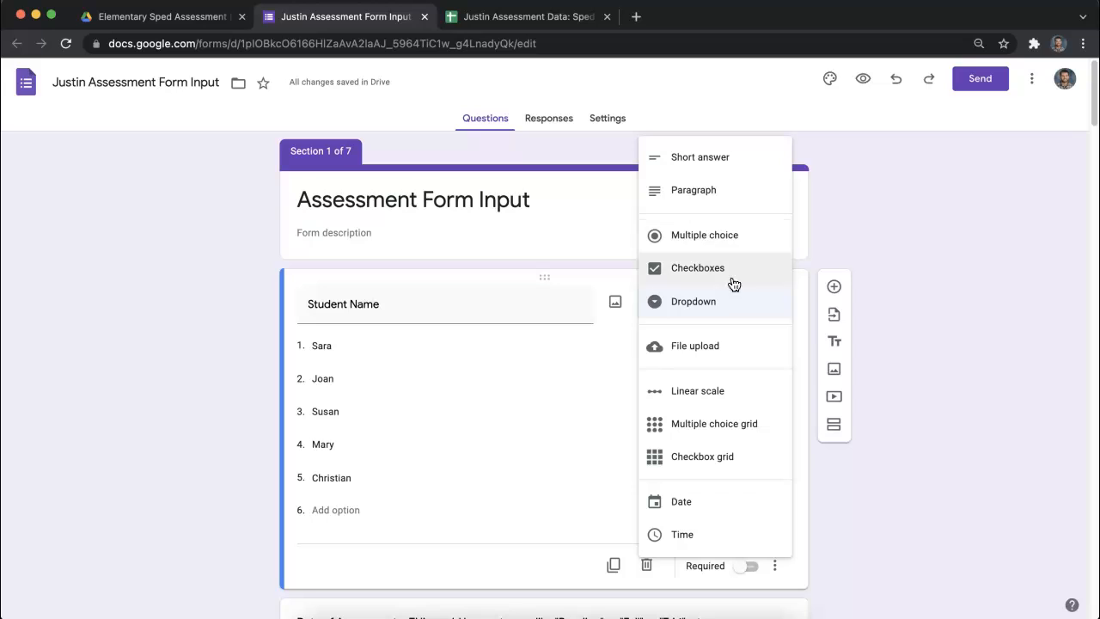
left_click(342, 345)
left_click(341, 345)
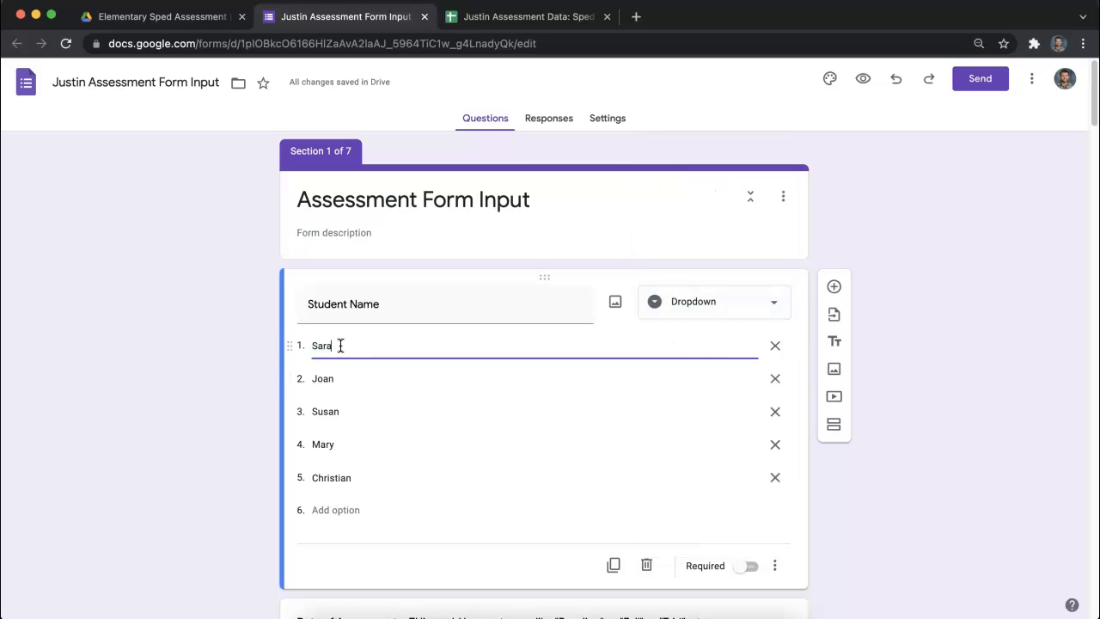
double_click(329, 345)
left_click(340, 347)
left_click_drag(334, 346, 308, 343)
left_click(341, 347)
left_click_drag(336, 346, 315, 342)
left_click(341, 347)
left_click(196, 323)
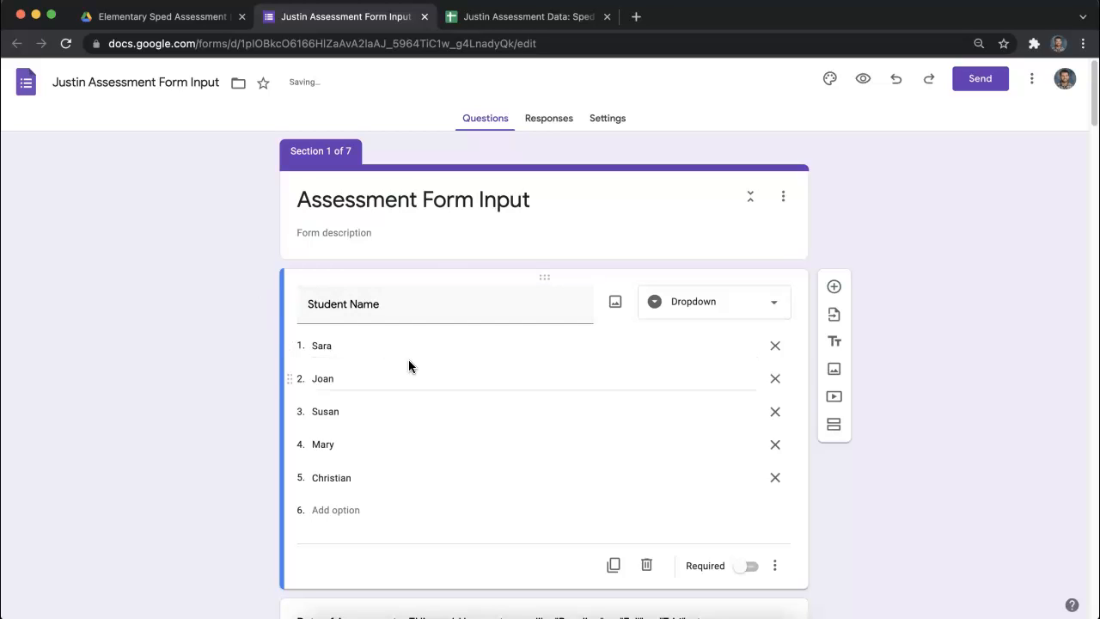
- Shorten the date question's title to "Date of Assessment" by removing the note about category names
scroll(455, 354, "down", 1)
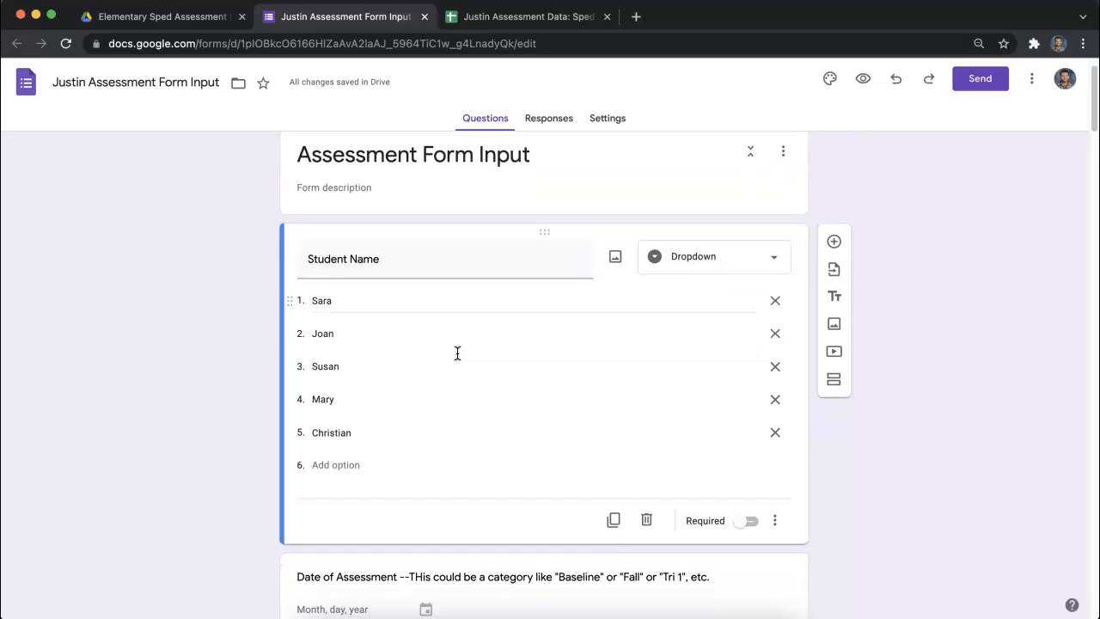
scroll(457, 350, "down", 4)
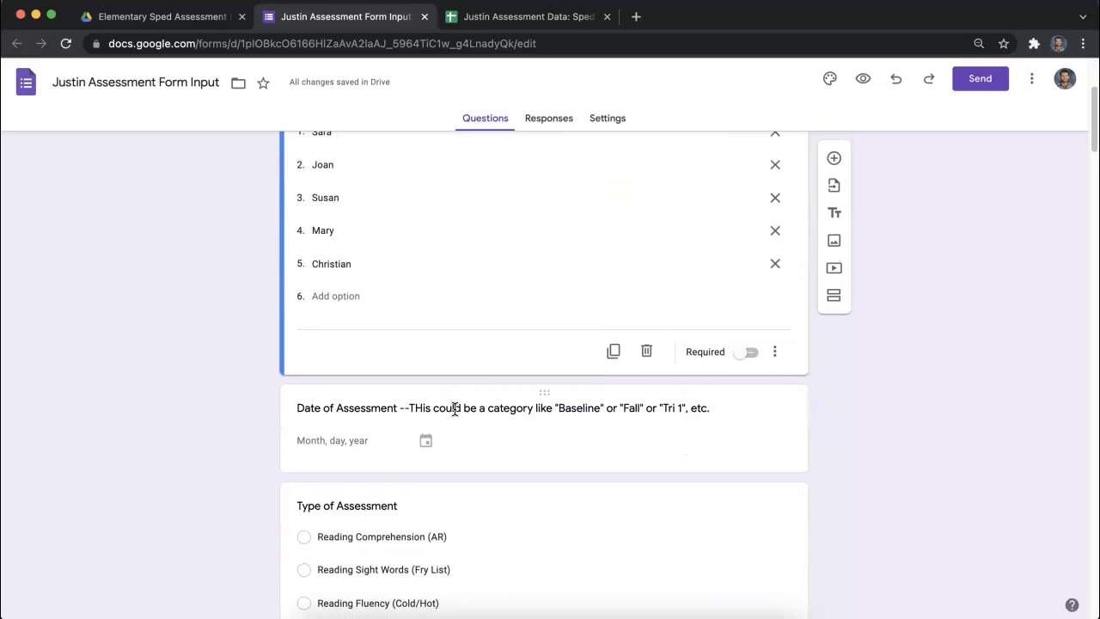
left_click(456, 409)
left_click(420, 319)
scroll(464, 336, "down", 2)
left_click_drag(477, 232, 404, 225)
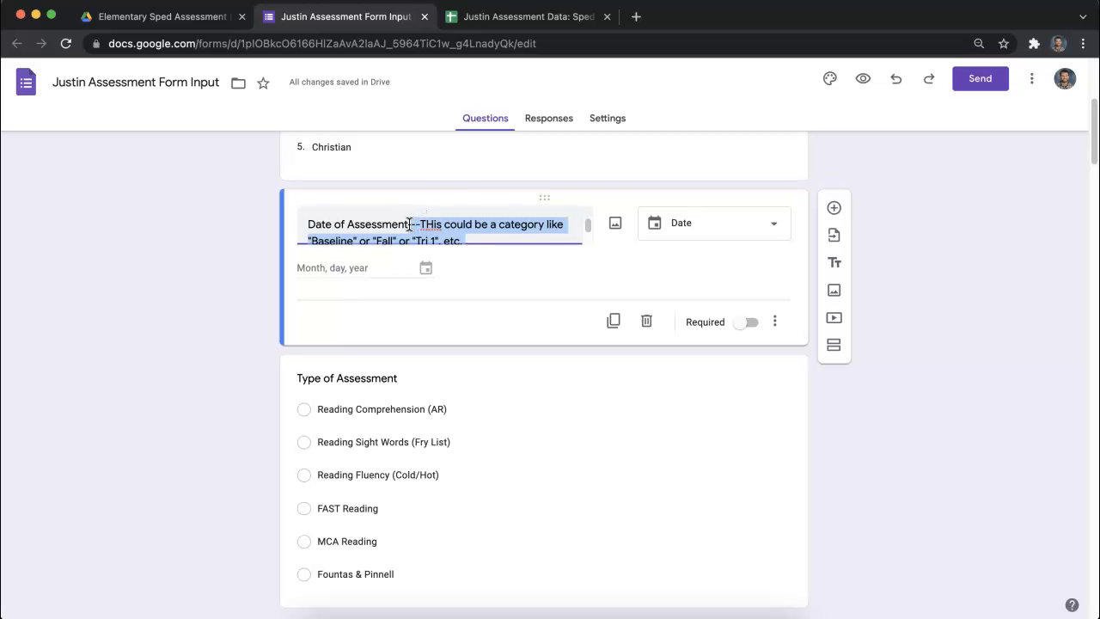
key("BackSpace")
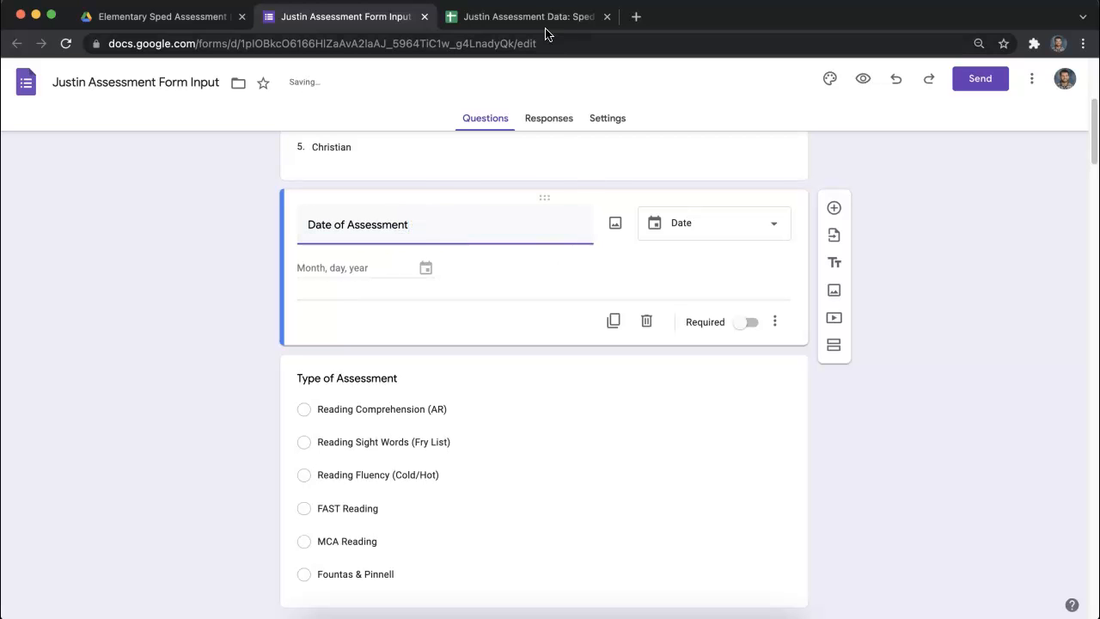
- Switch to the spreadsheet's Single Student Data sheet, accept the protected-range edit, and examine the FAST Reading query row A7:C7
left_click(526, 16)
left_click(205, 606)
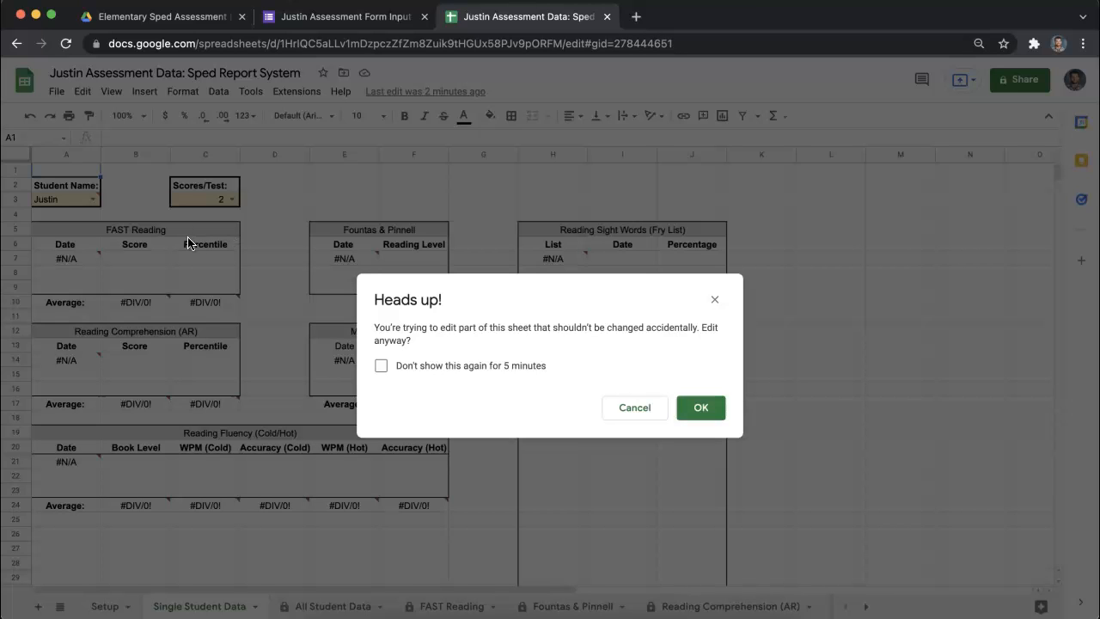
left_click(701, 409)
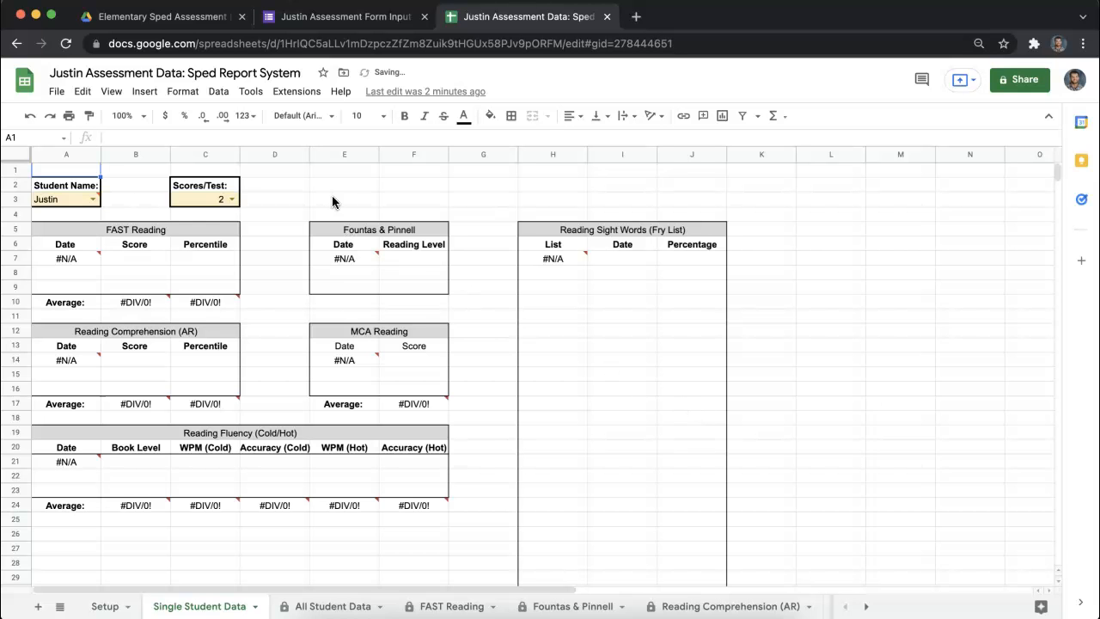
left_click(60, 263)
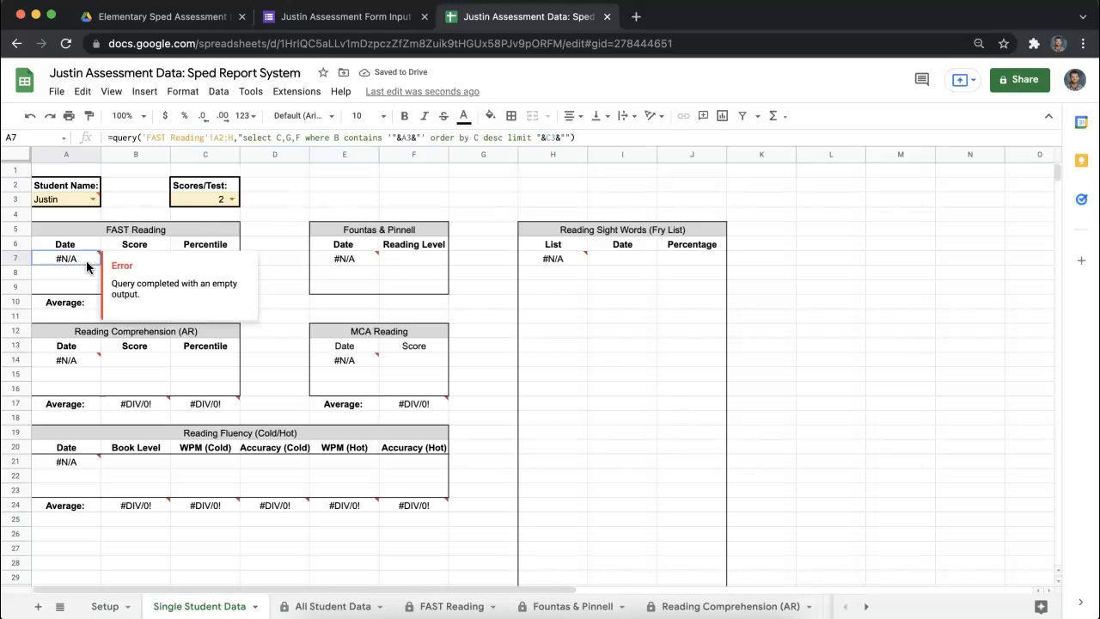
left_click_drag(87, 263, 228, 263)
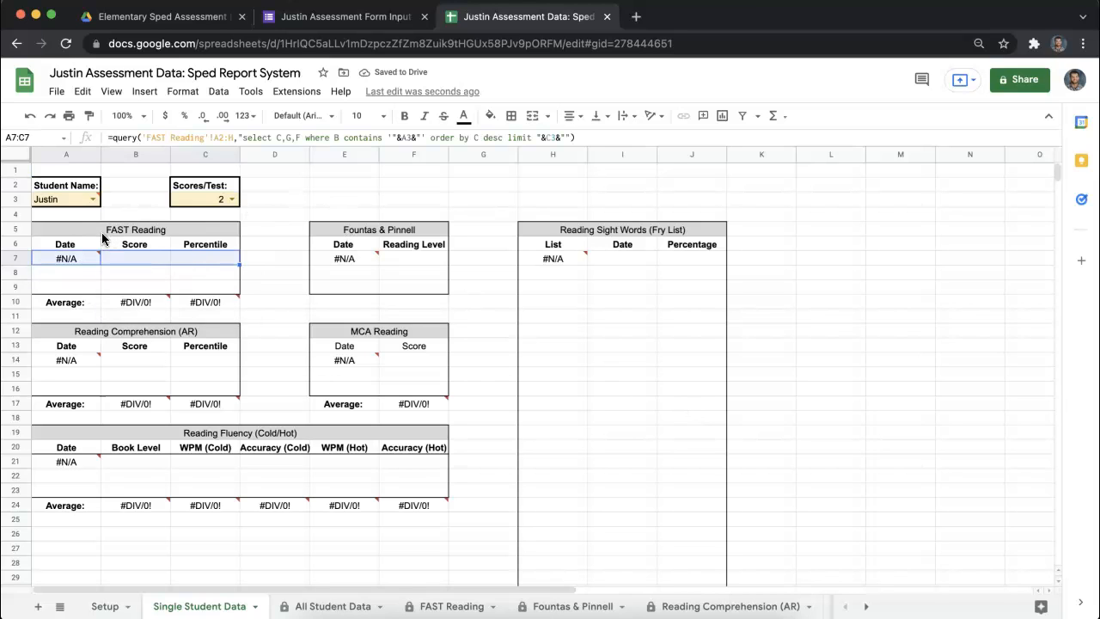
- Return to the form and review the Date of Assessment title and the Type of Assessment options
left_click(375, 24)
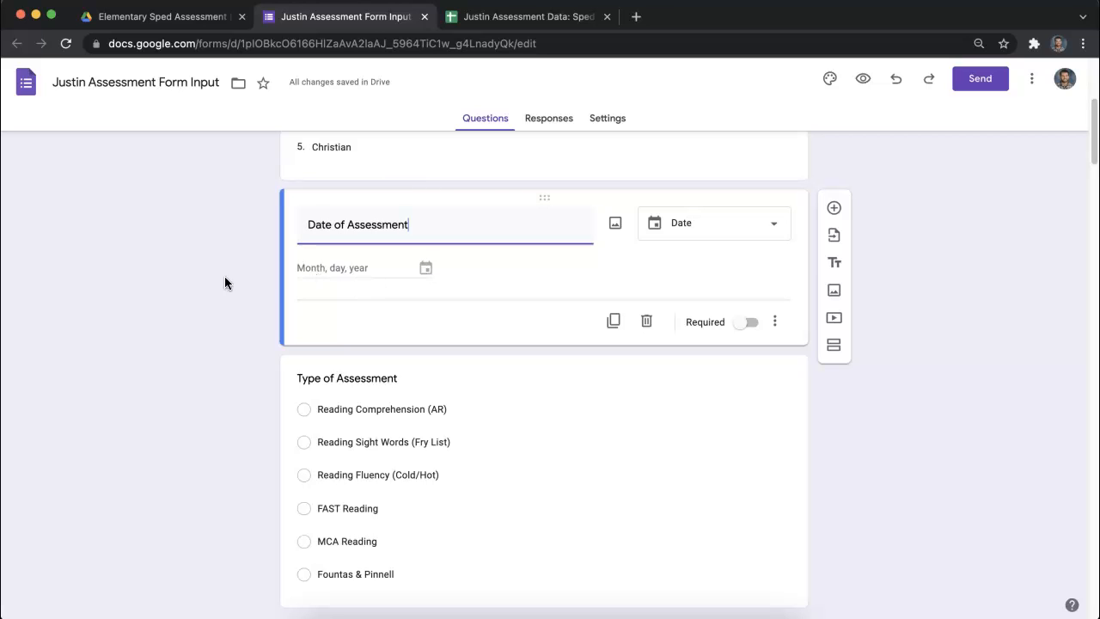
triple_click(430, 224)
left_click_drag(421, 225, 324, 224)
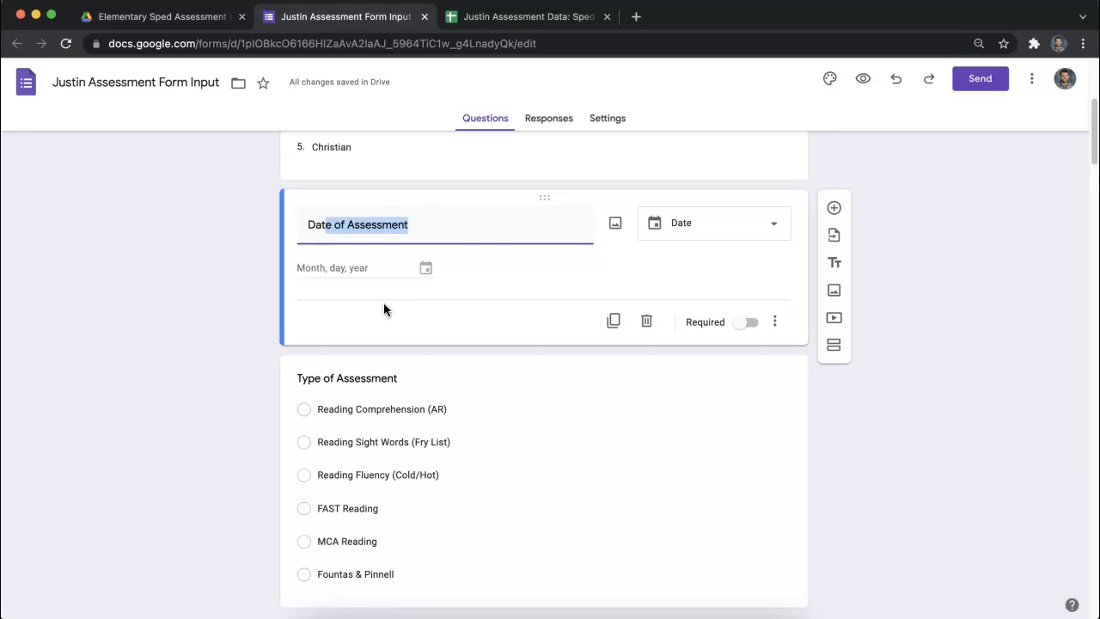
scroll(381, 275, "down", 1)
left_click(238, 253)
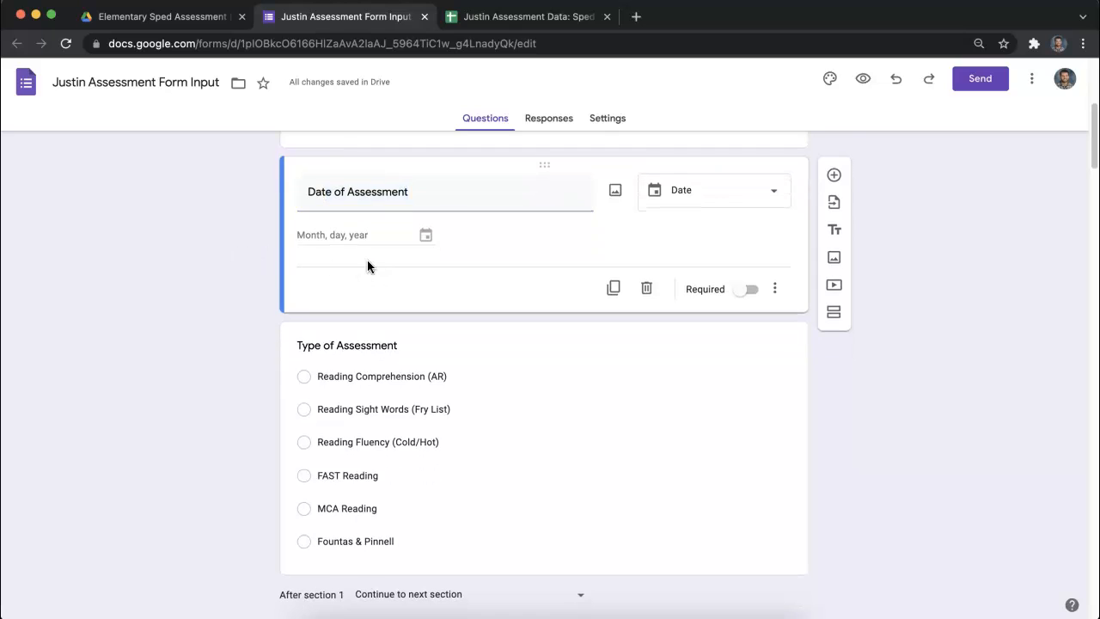
scroll(367, 259, "down", 3)
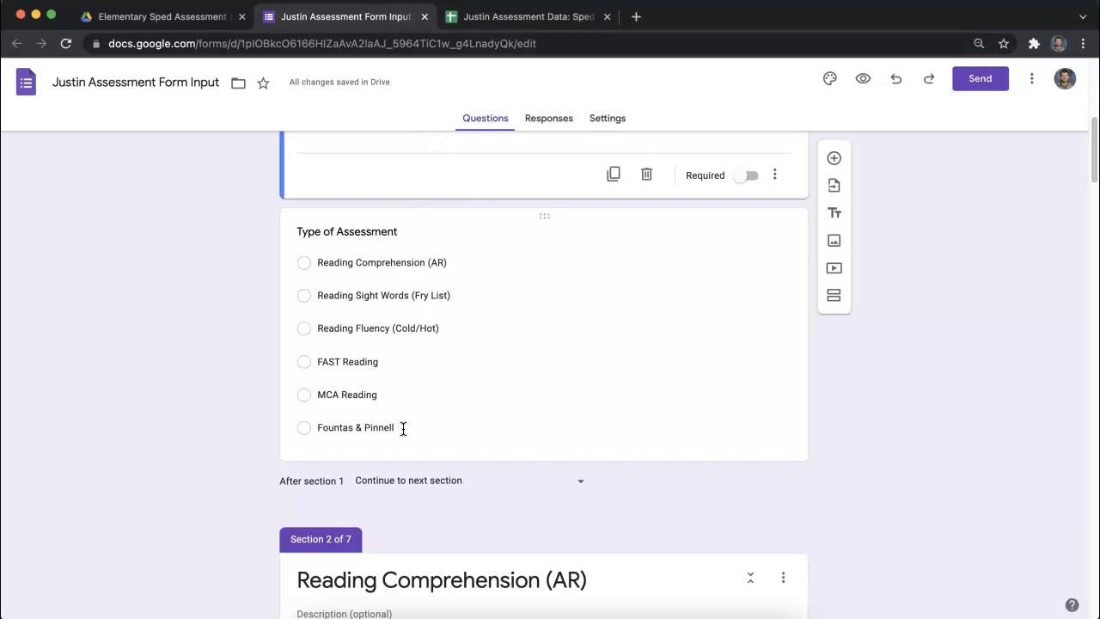
- Examine the Reading Comprehension (AR) and Reading Sight Words (Fry List) sections, including the options of the "Which list was assessed?" question
scroll(580, 301, "down", 15)
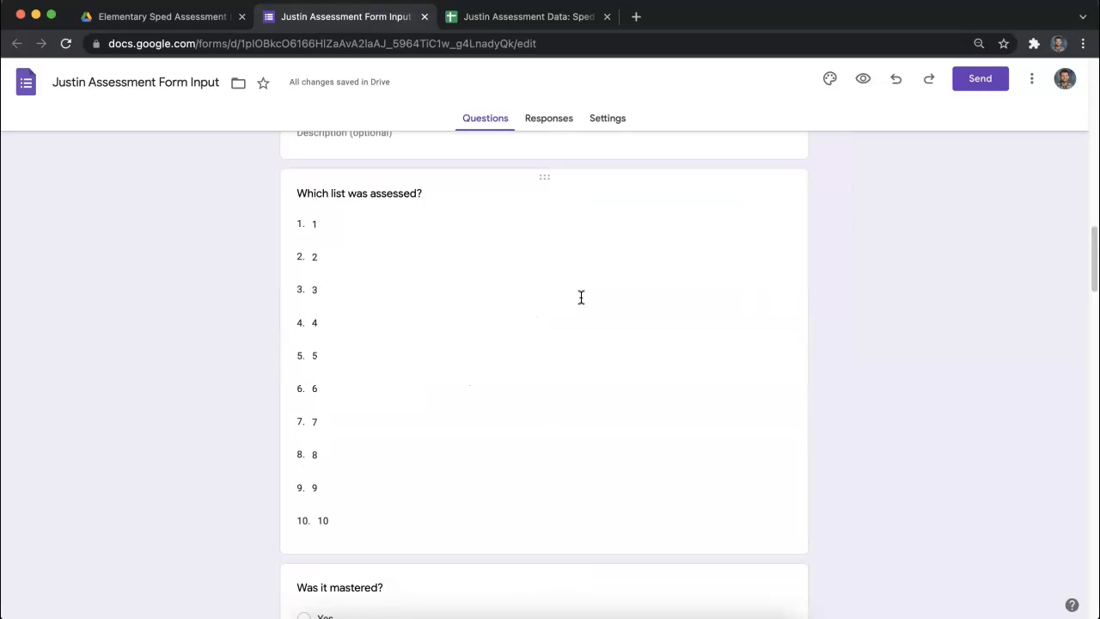
scroll(581, 297, "down", 9)
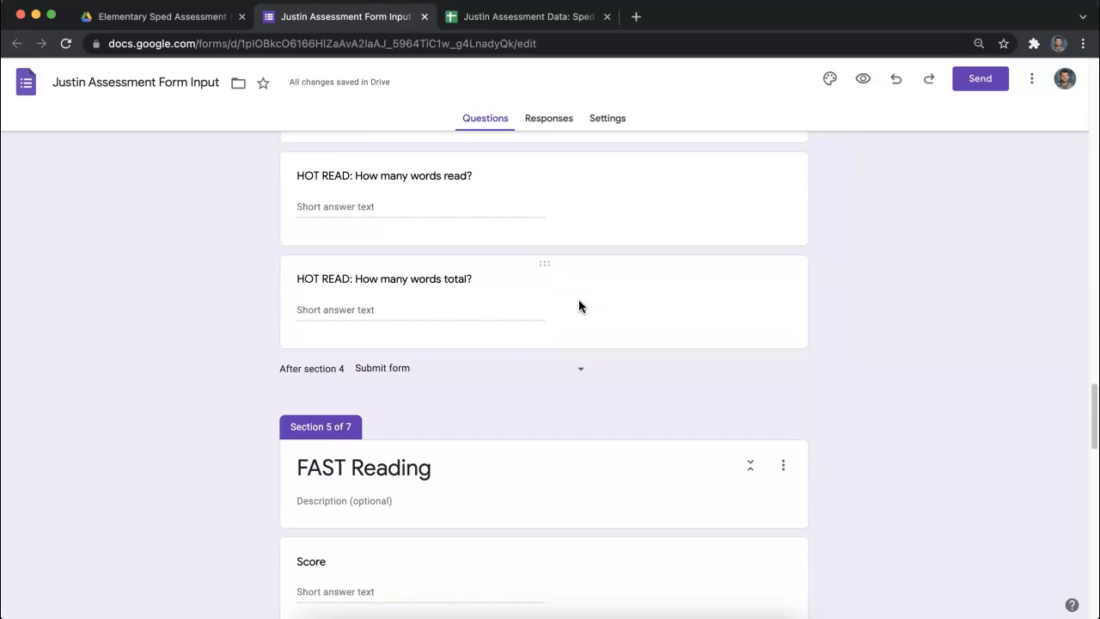
scroll(579, 299, "up", 6)
scroll(579, 307, "up", 15)
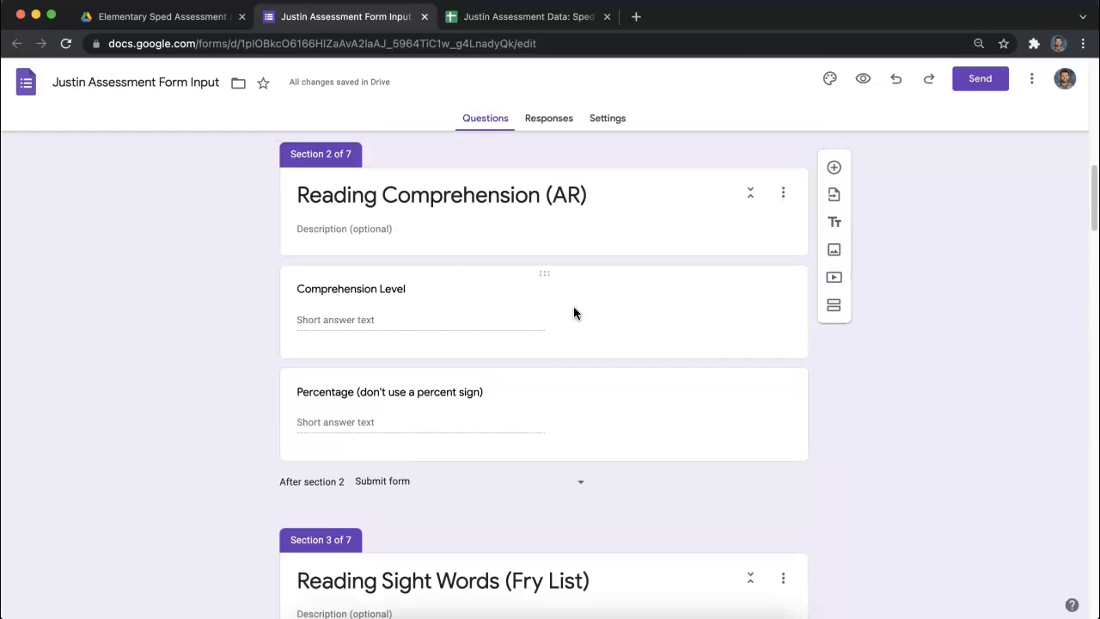
scroll(567, 313, "down", 10)
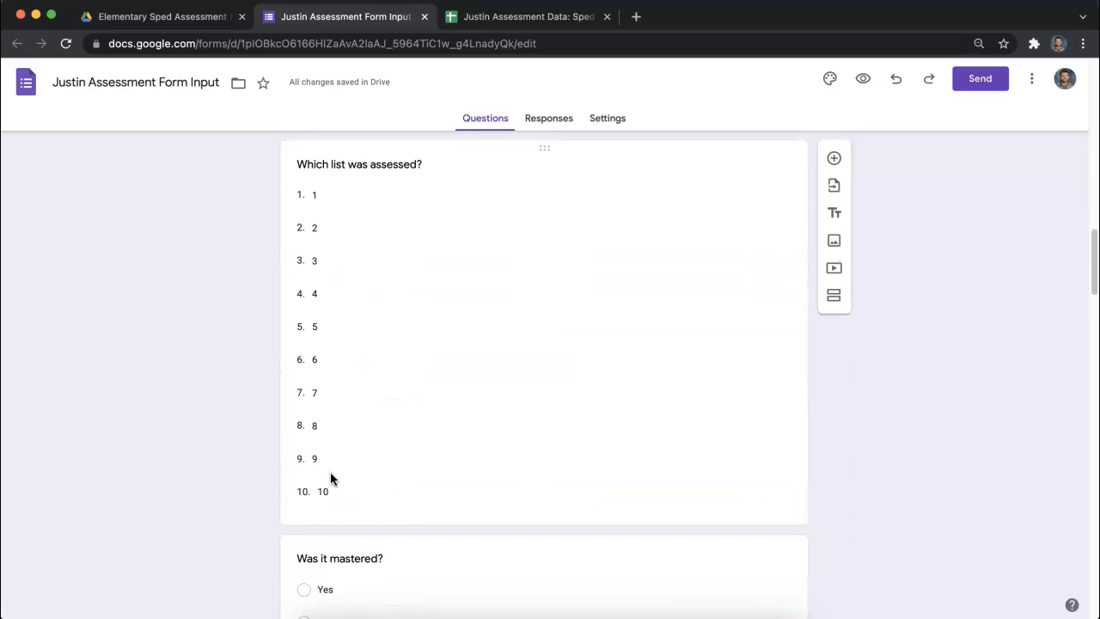
scroll(330, 473, "down", 8)
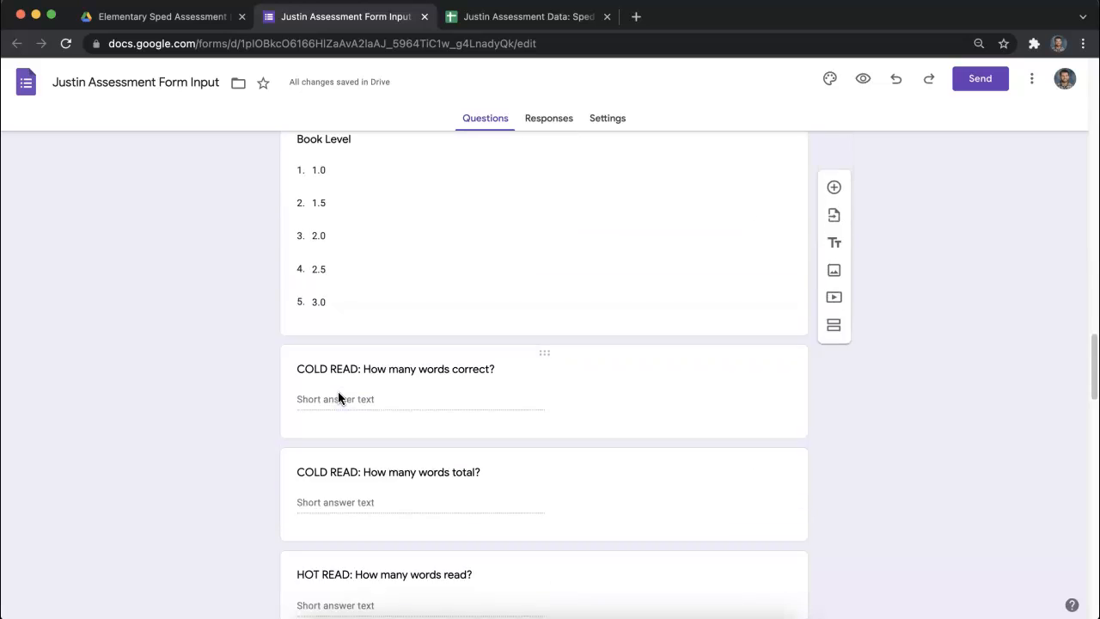
scroll(338, 397, "up", 10)
scroll(331, 408, "down", 1)
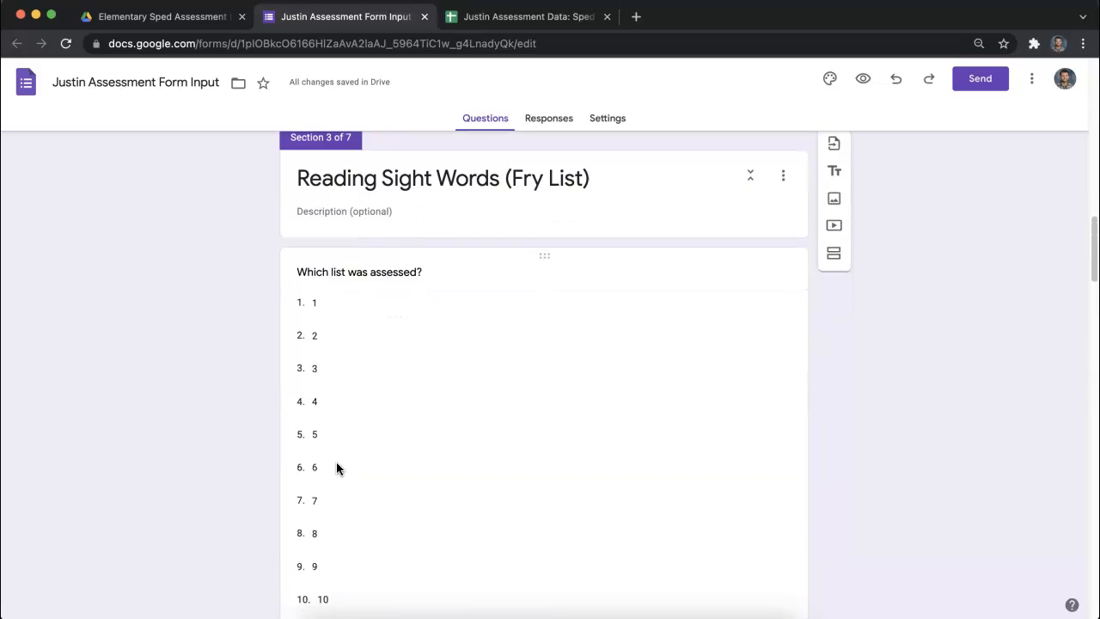
scroll(335, 490, "down", 1)
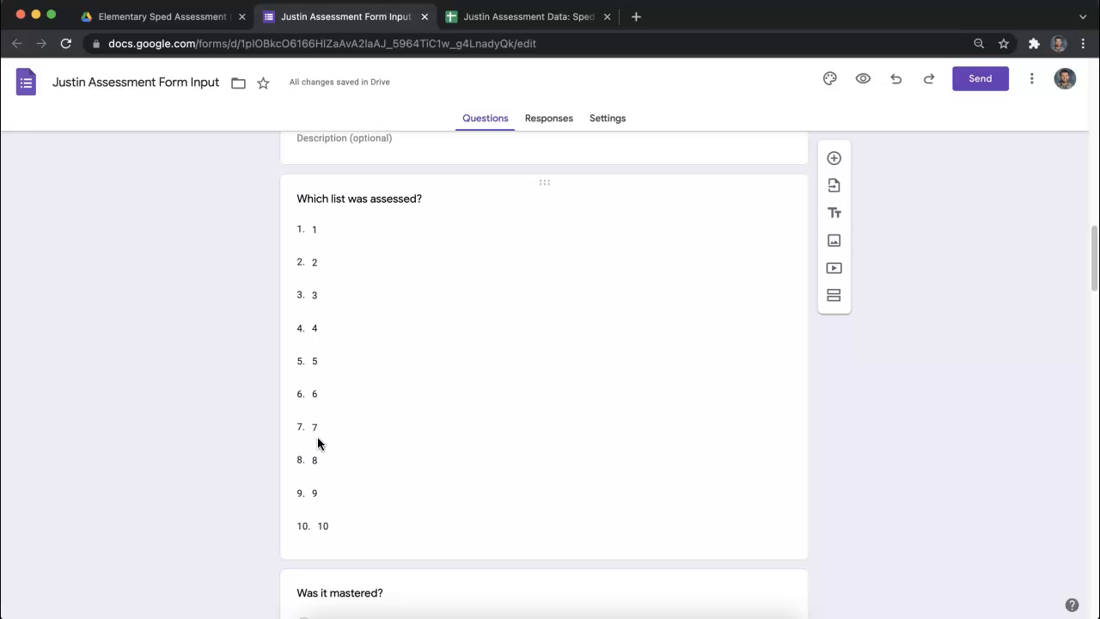
left_click(336, 528)
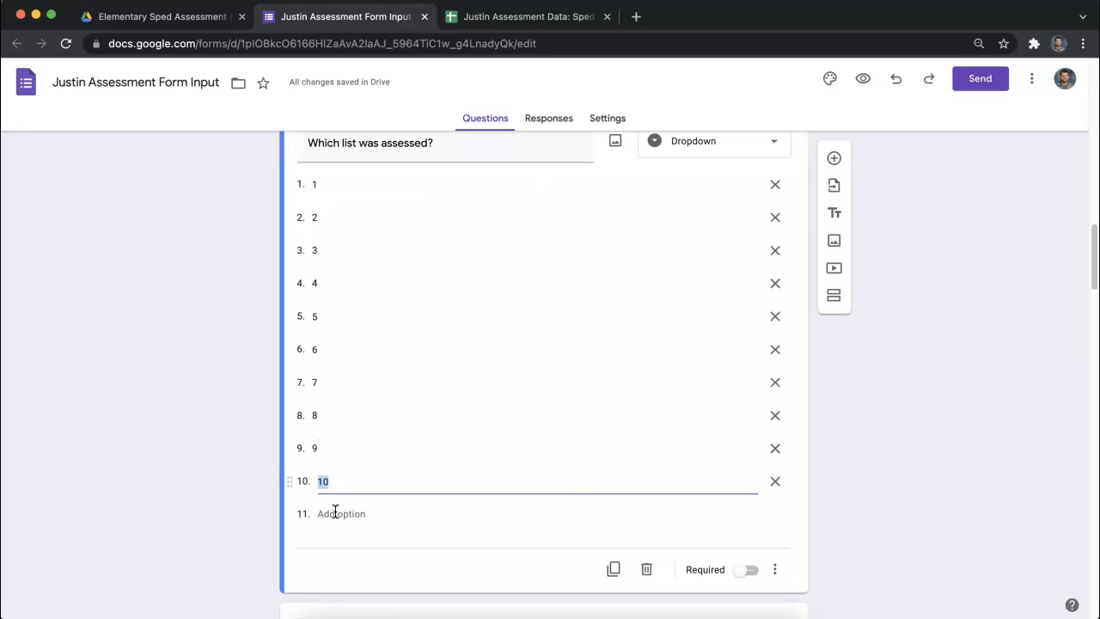
scroll(329, 445, "up", 5)
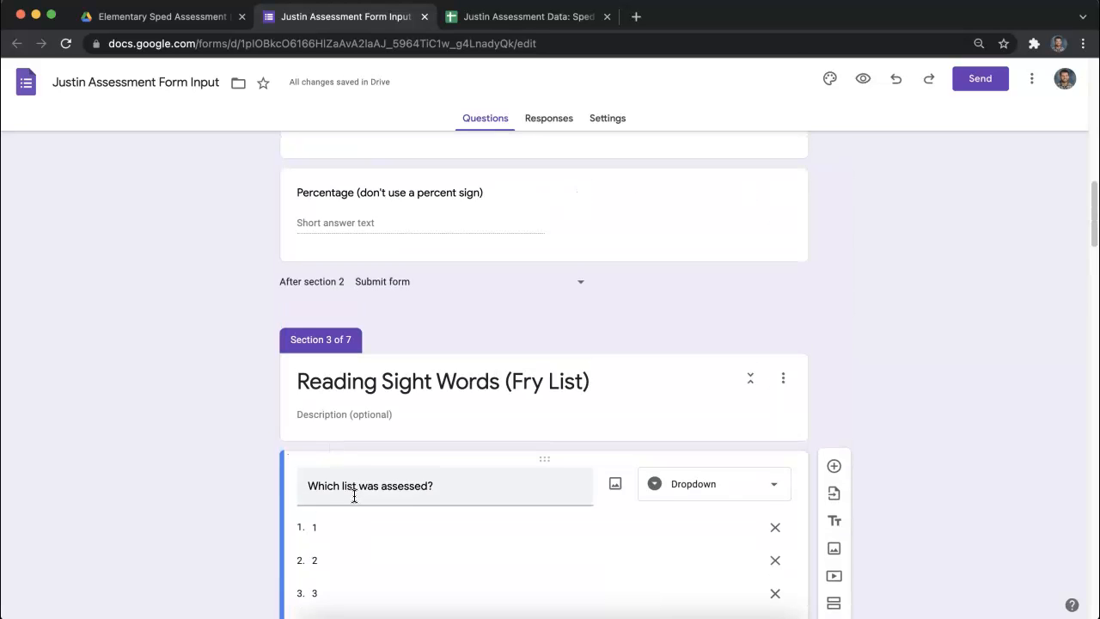
scroll(354, 496, "up", 3)
scroll(426, 515, "down", 6)
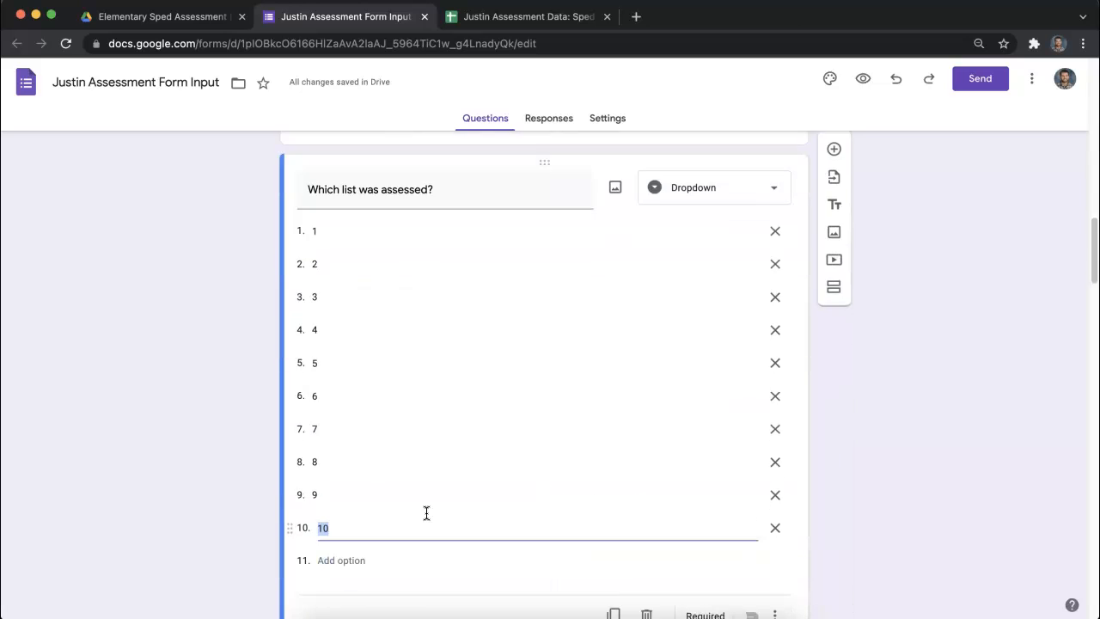
- Examine the Reading Fluency (Cold/Hot) section and the question types available for Book Level, choosing Dropdown
scroll(427, 513, "down", 10)
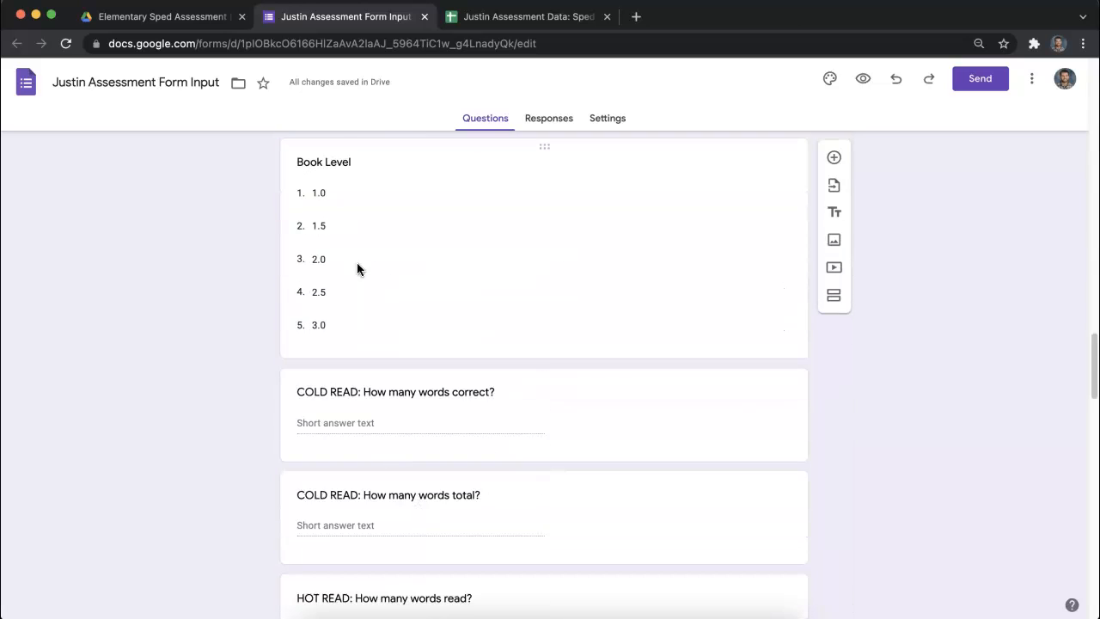
scroll(344, 227, "up", 2)
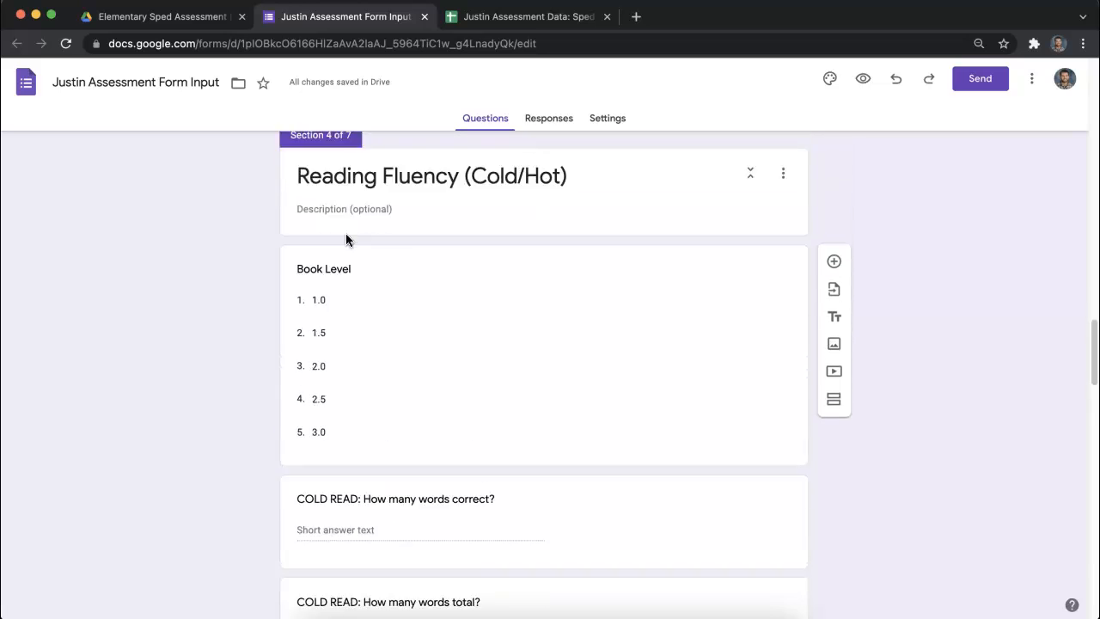
scroll(366, 327, "down", 3)
scroll(357, 265, "up", 1)
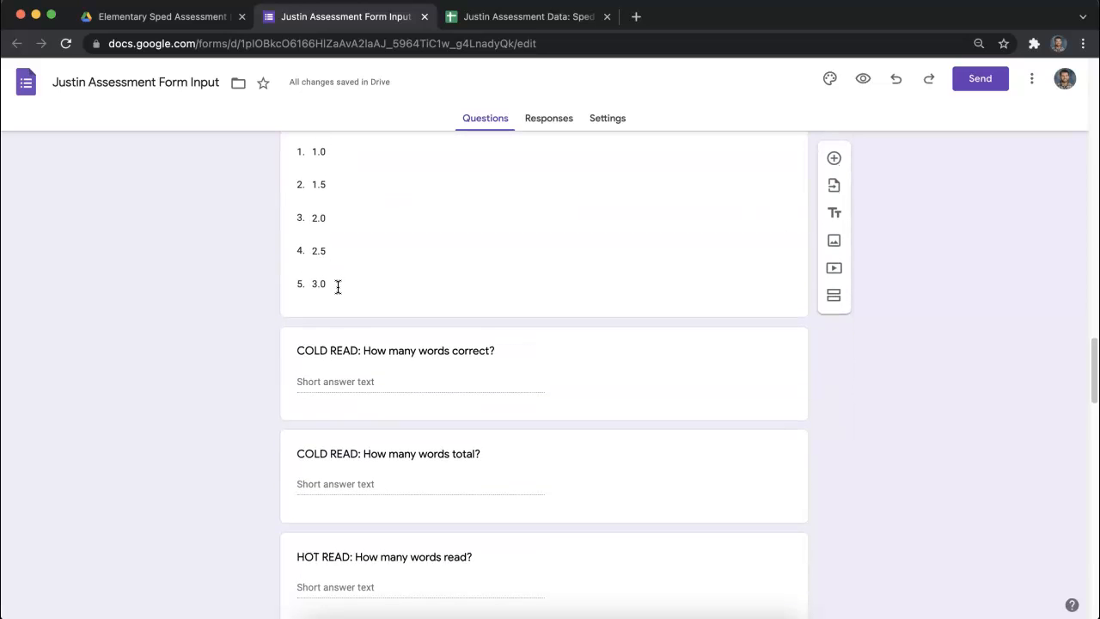
scroll(339, 290, "down", 2)
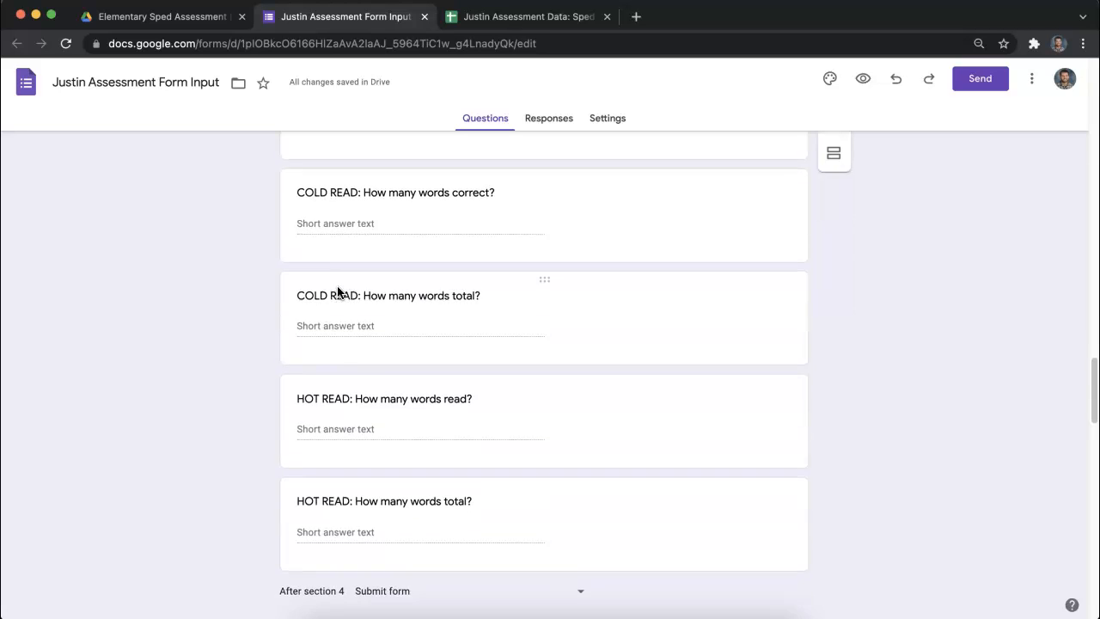
scroll(344, 309, "up", 4)
left_click(554, 335)
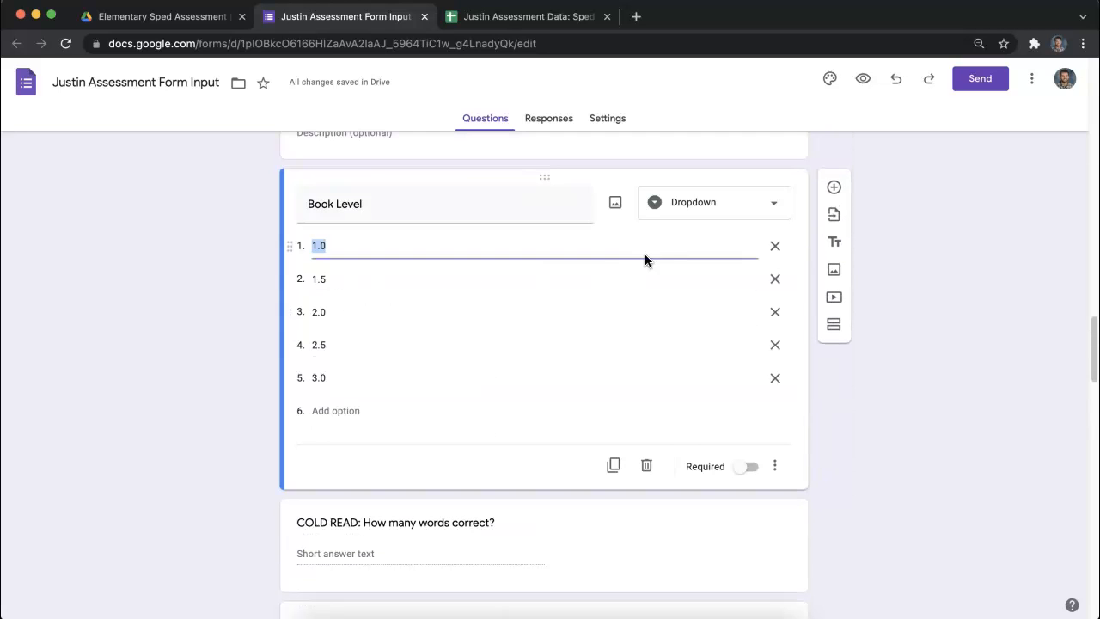
left_click(697, 214)
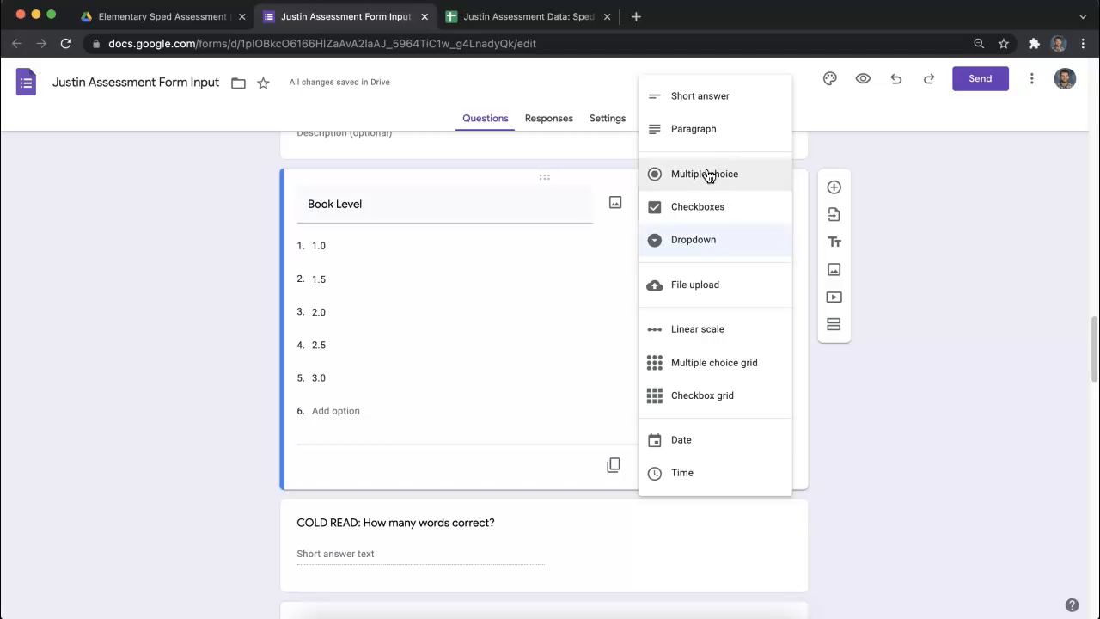
left_click(705, 244)
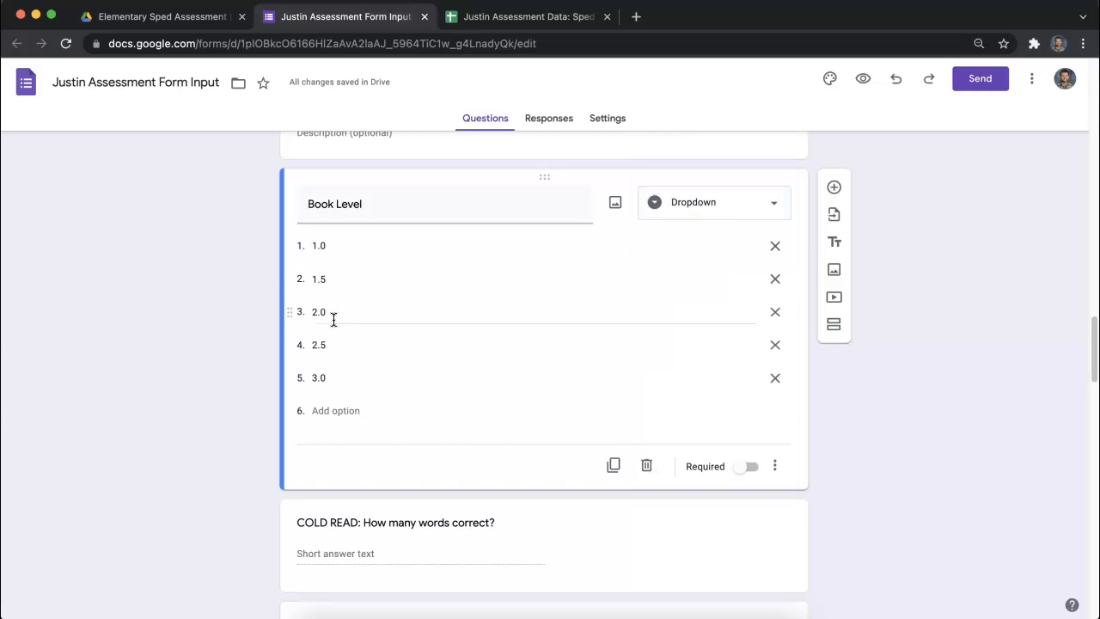
- Examine the FAST Reading section's questions, including the checkbox options of the Area (Phonics, fluency, etc.) question
scroll(344, 327, "down", 3)
scroll(368, 327, "down", 7)
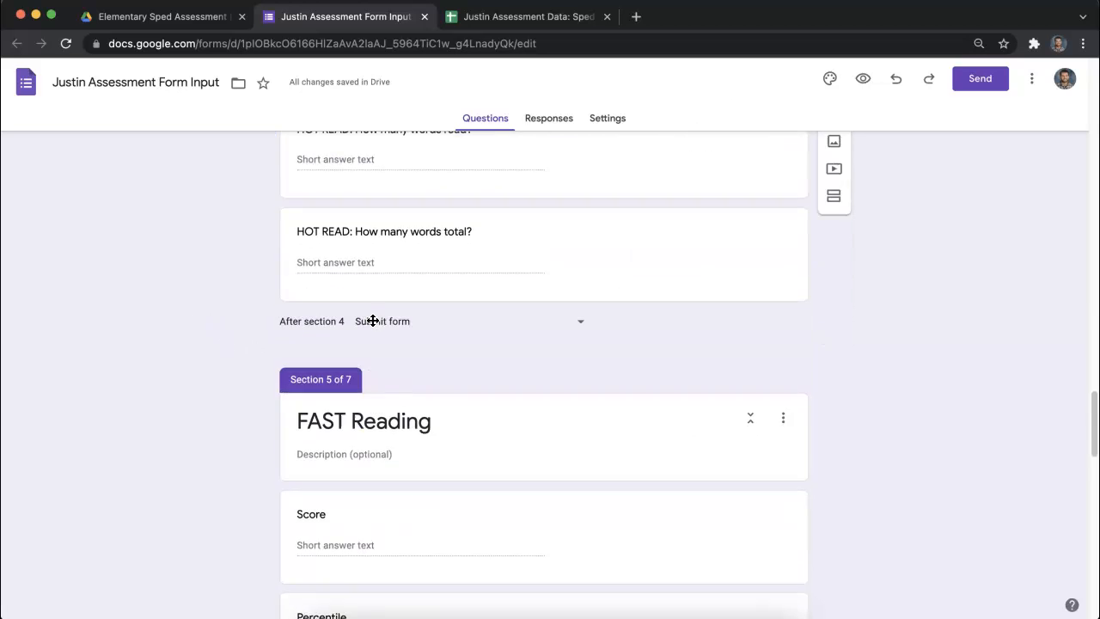
scroll(372, 329, "down", 4)
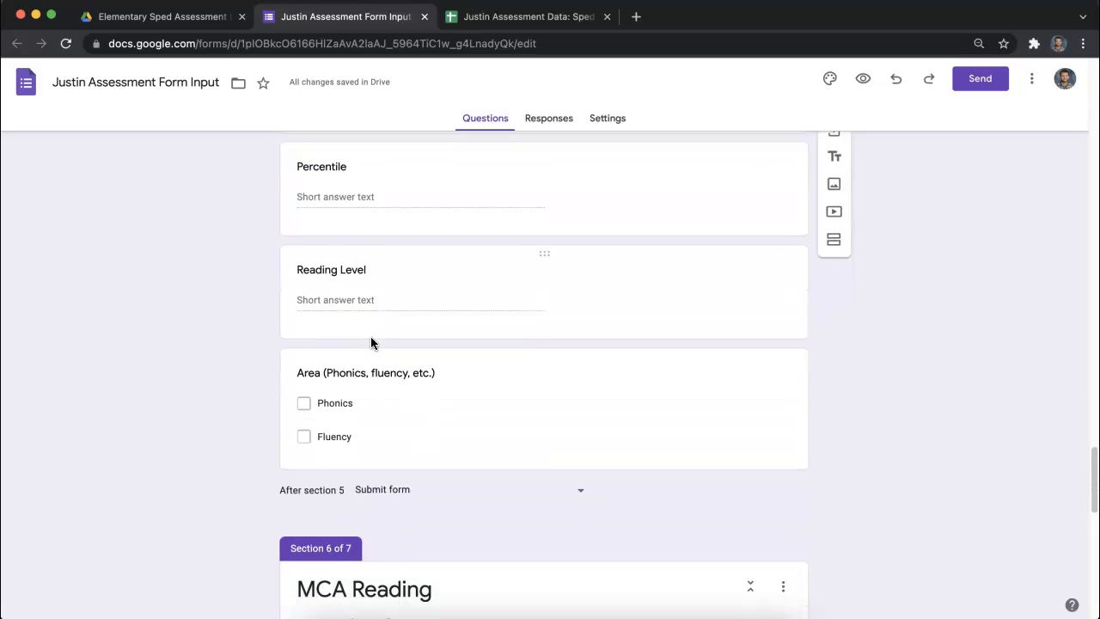
scroll(371, 326, "up", 1)
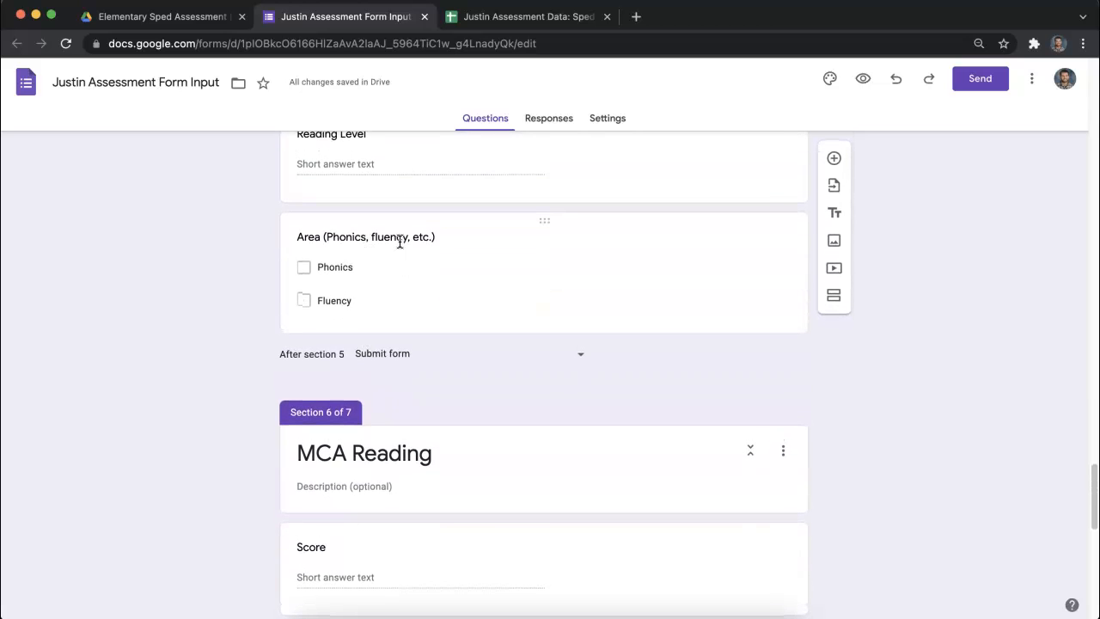
left_click(299, 232)
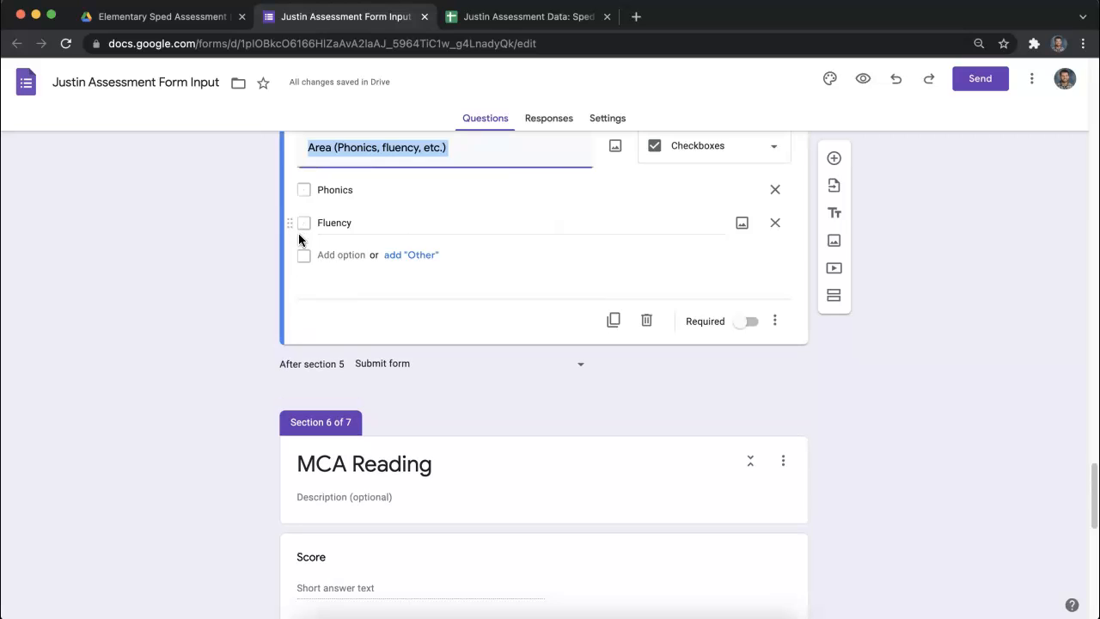
scroll(400, 319, "up", 5)
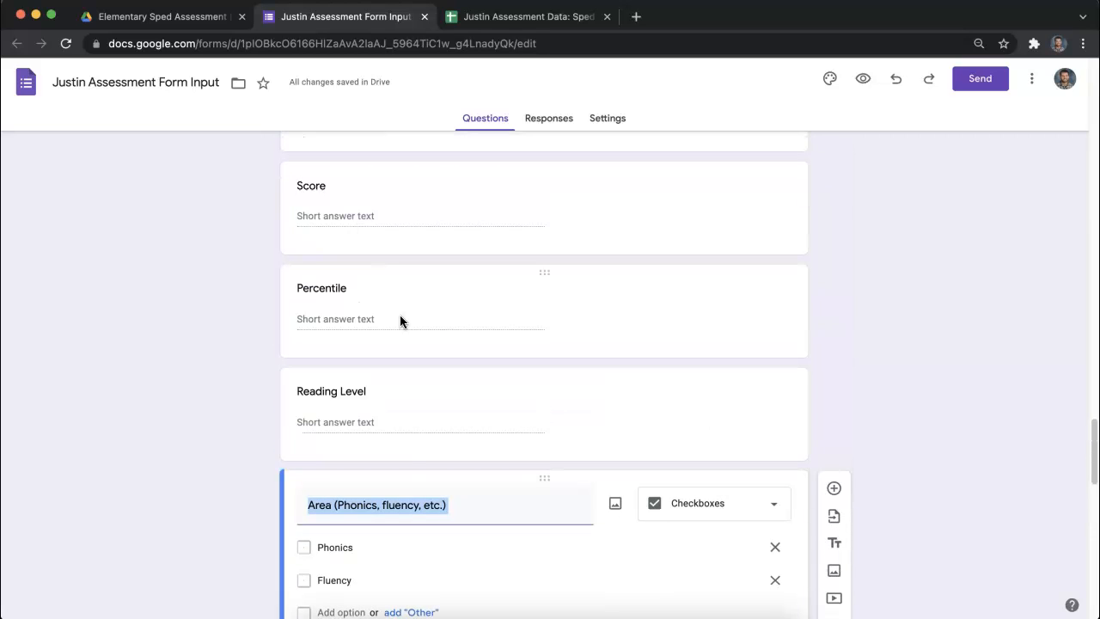
scroll(424, 541, "down", 2)
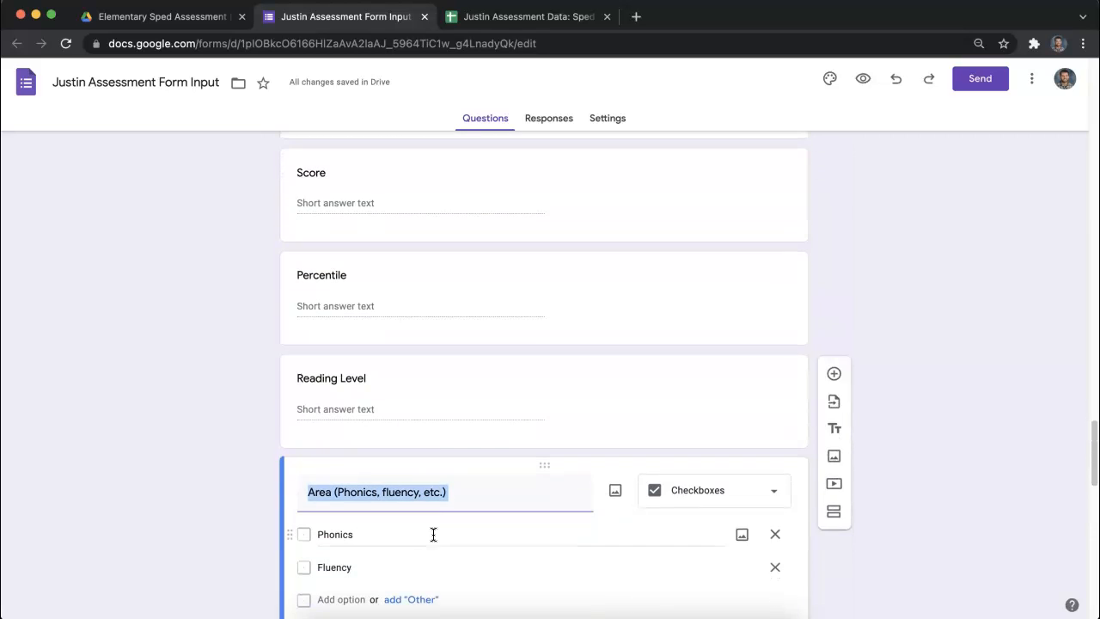
scroll(469, 499, "up", 1)
scroll(464, 499, "down", 2)
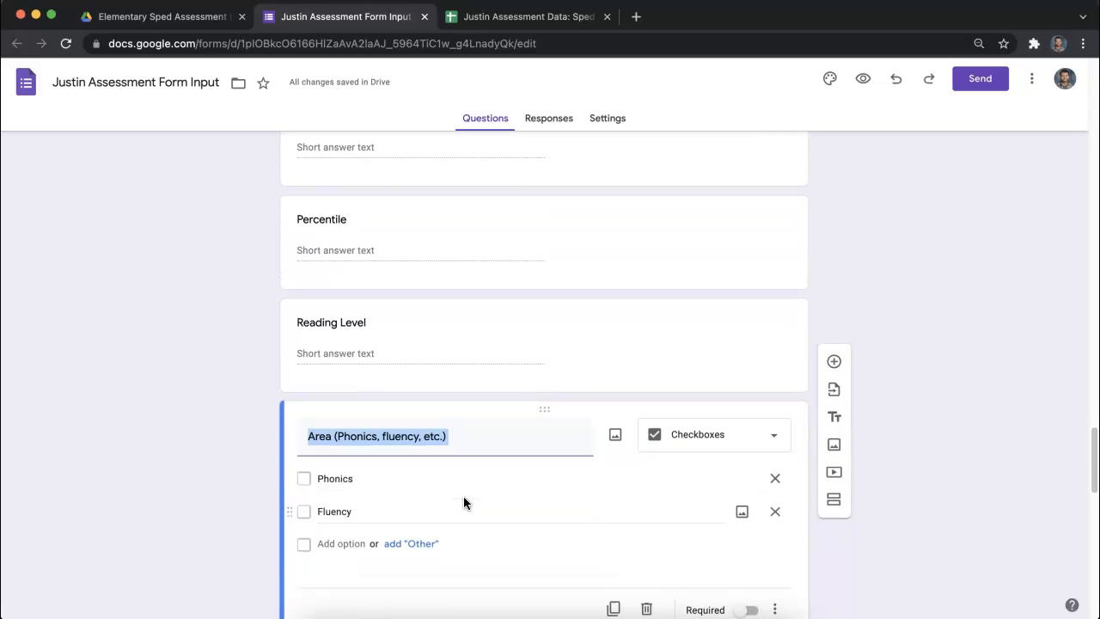
left_click(320, 452)
- Examine the MCA Reading section and the Fountas & Pinnell Reading Level options, and return to the start of the form
scroll(442, 469, "down", 8)
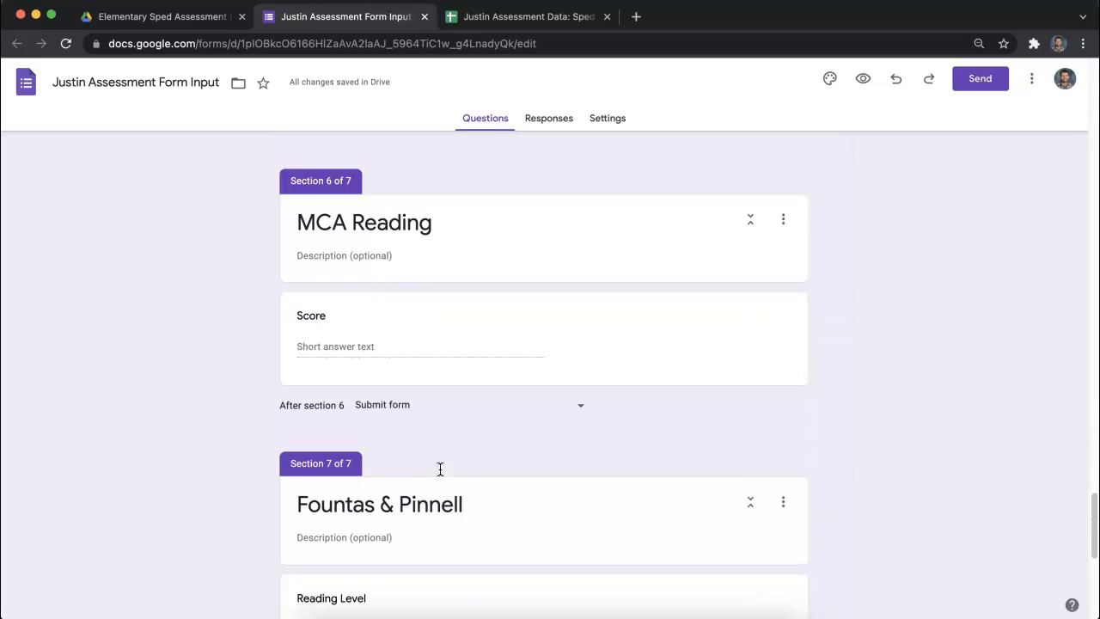
scroll(437, 465, "down", 3)
scroll(435, 460, "up", 4)
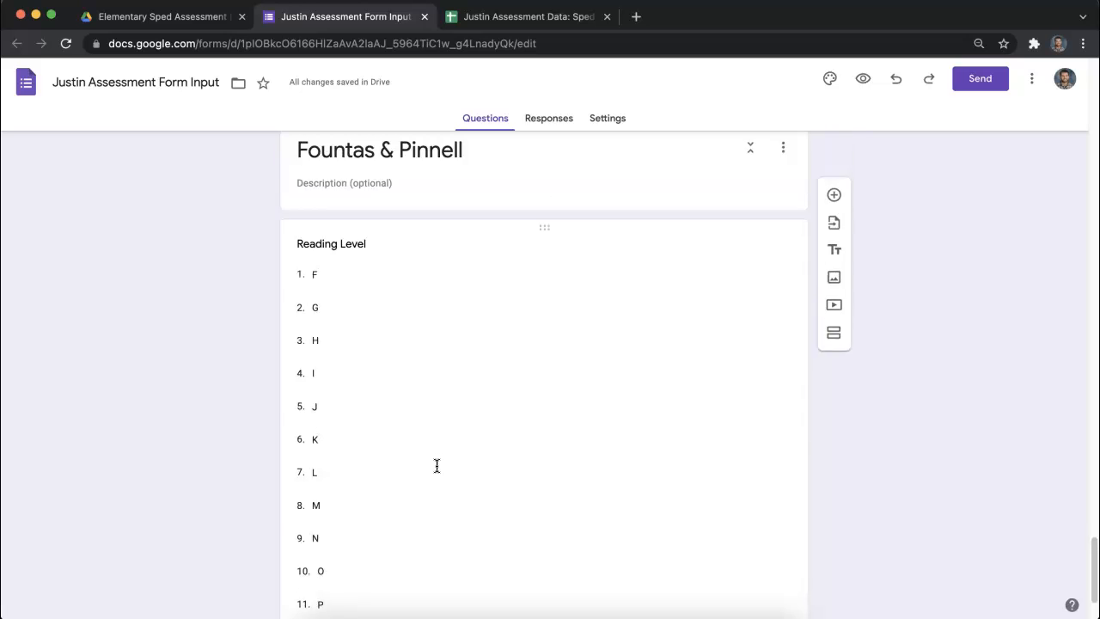
scroll(432, 439, "down", 4)
scroll(427, 436, "down", 1)
scroll(427, 434, "up", 2)
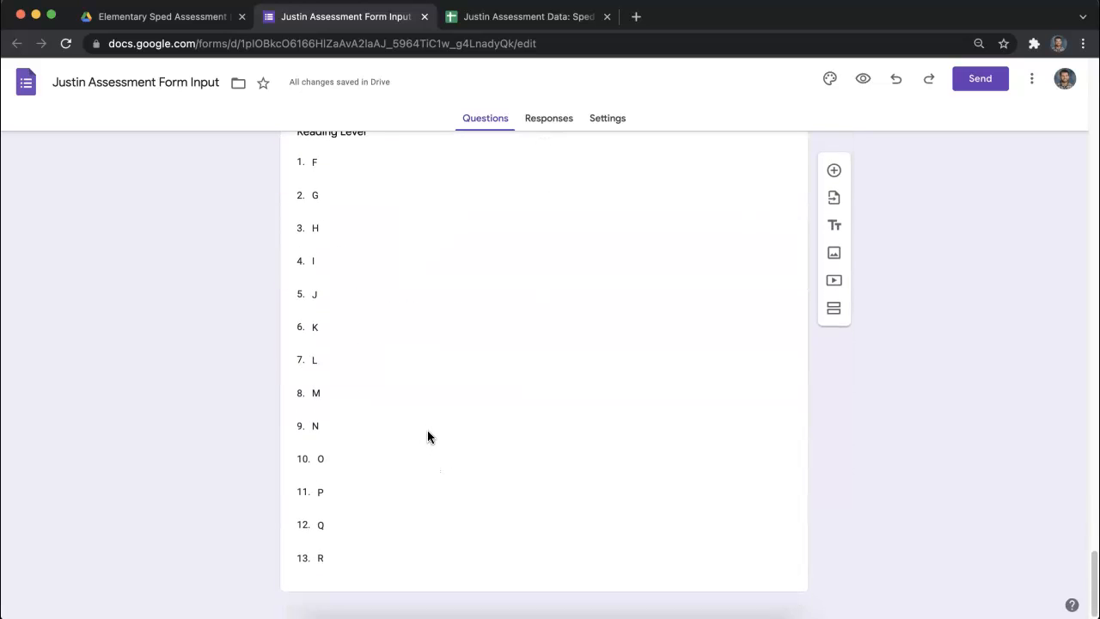
scroll(404, 369, "down", 1)
scroll(361, 258, "down", 1)
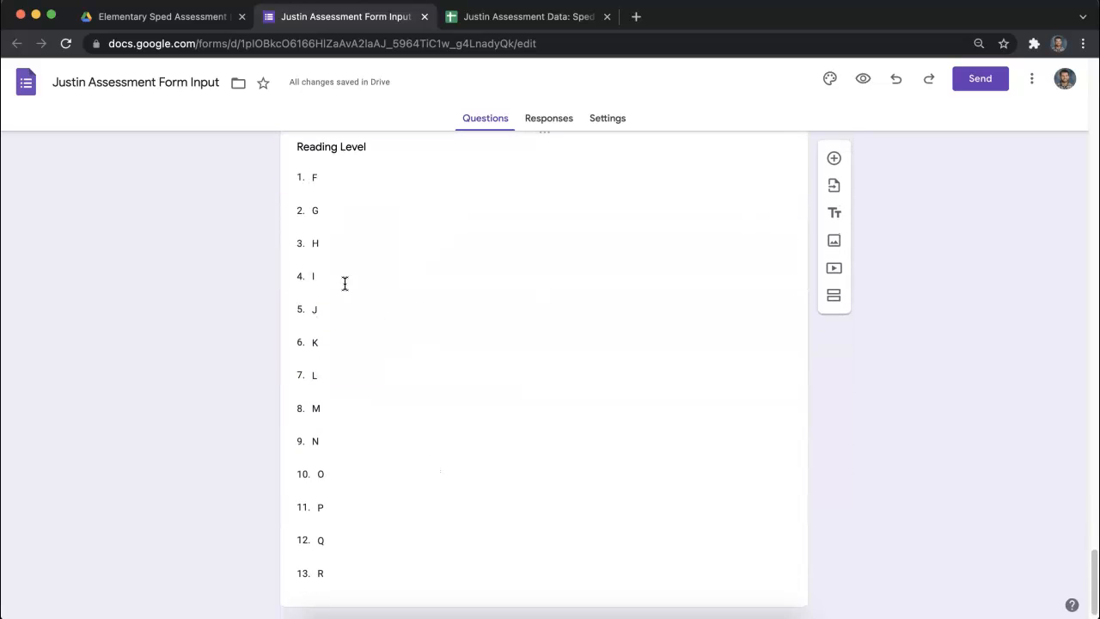
left_click(315, 190)
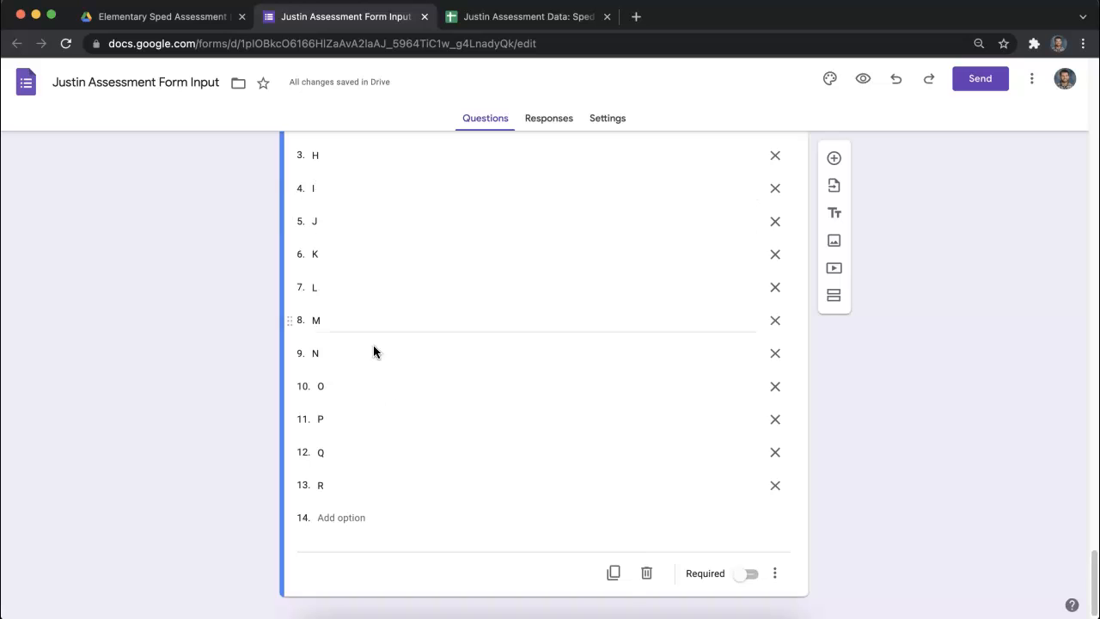
scroll(408, 425, "down", 2)
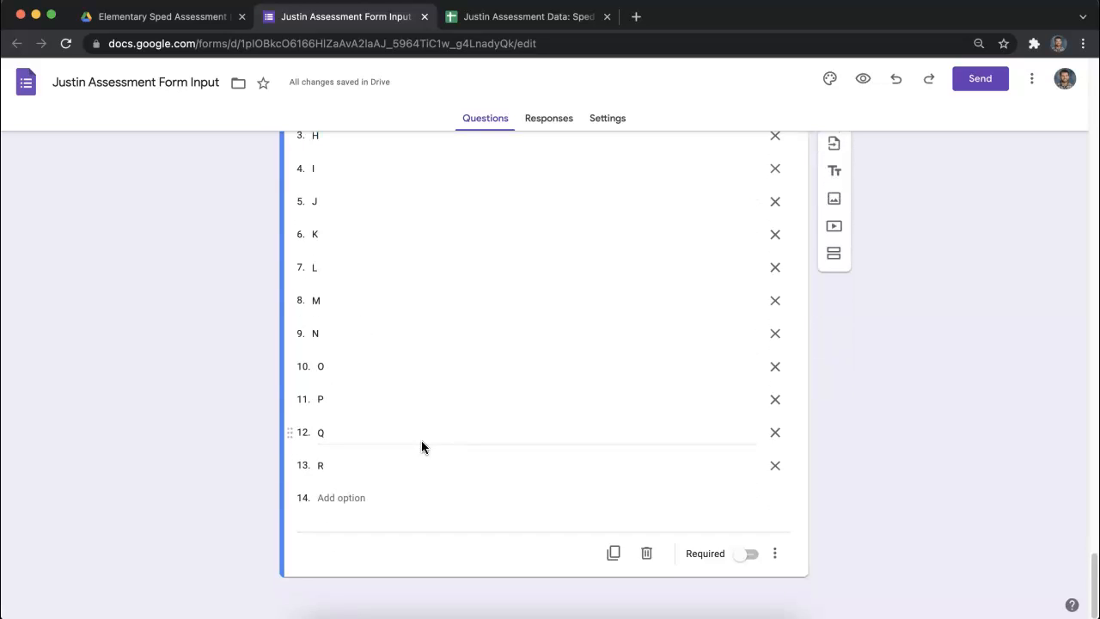
scroll(421, 440, "up", 20)
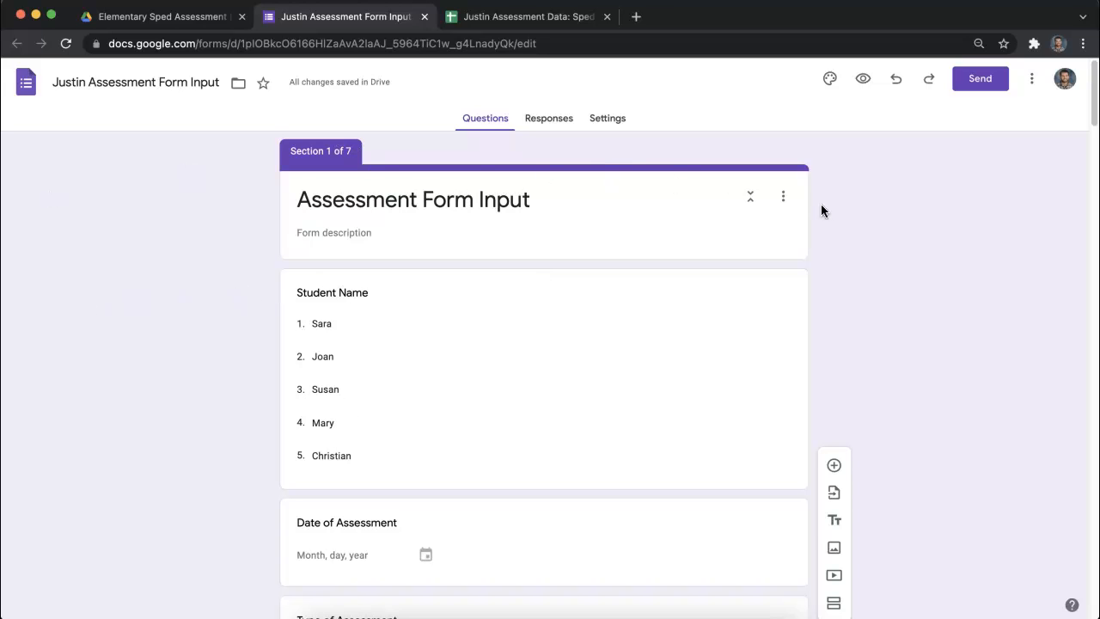
- Review the assessment form's opening questions, responses and settings, and view the Single Student Data sheet of the report spreadsheet
scroll(419, 434, "down", 3)
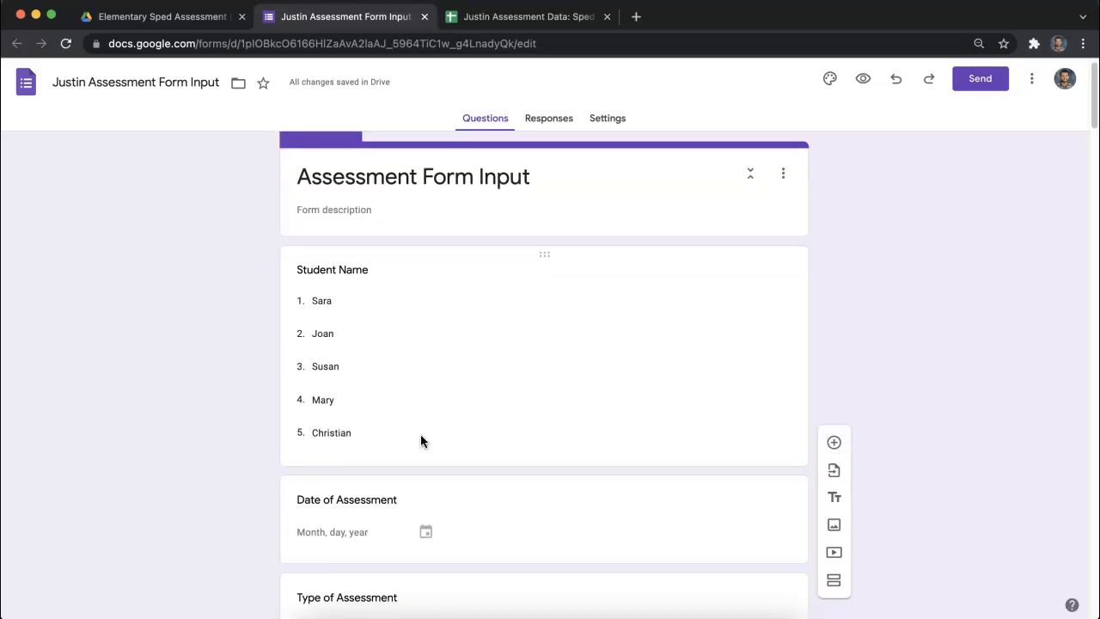
scroll(408, 476, "up", 1)
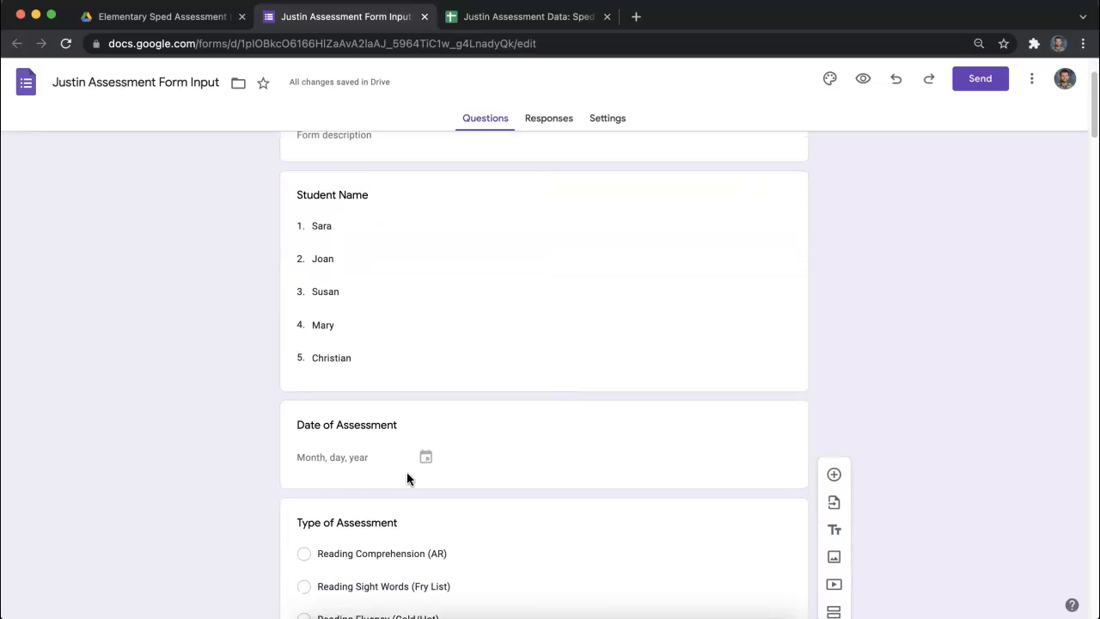
scroll(454, 321, "up", 3)
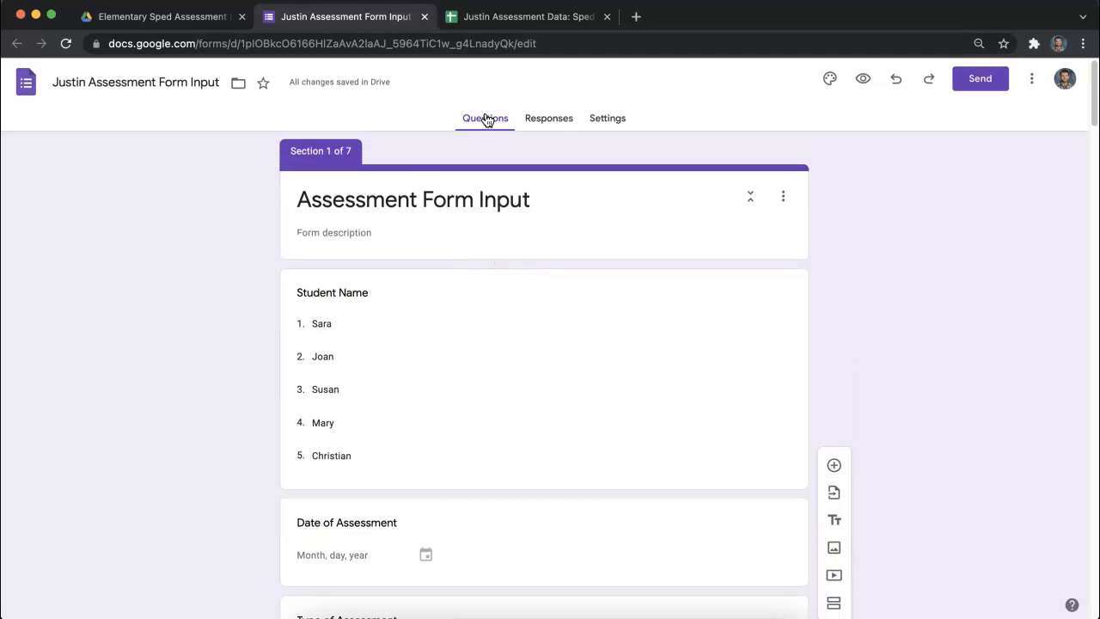
left_click(539, 120)
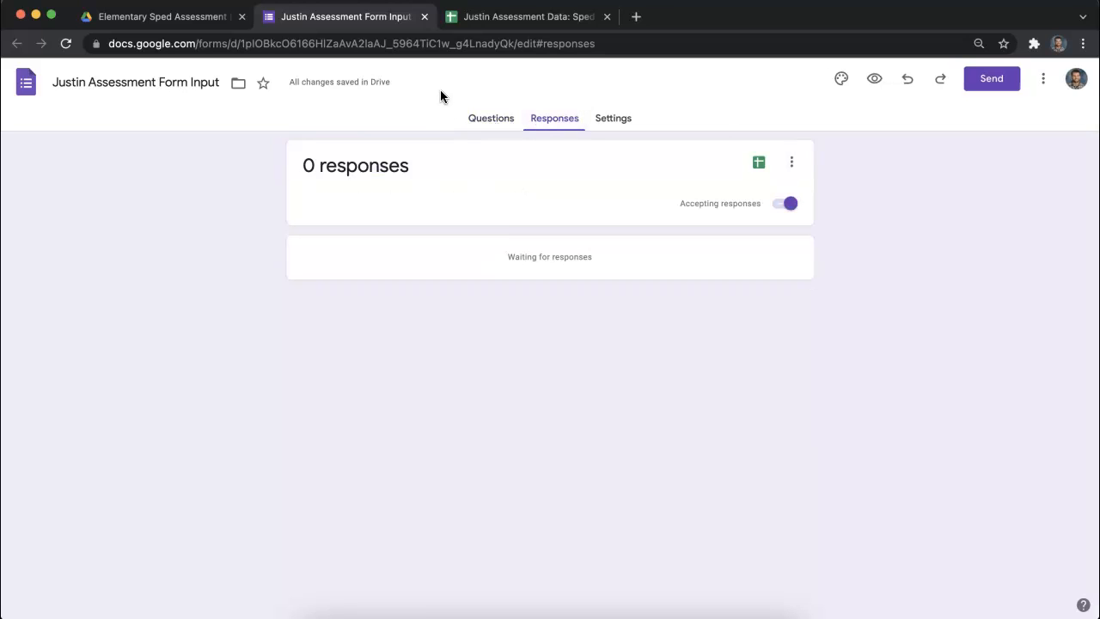
left_click(626, 122)
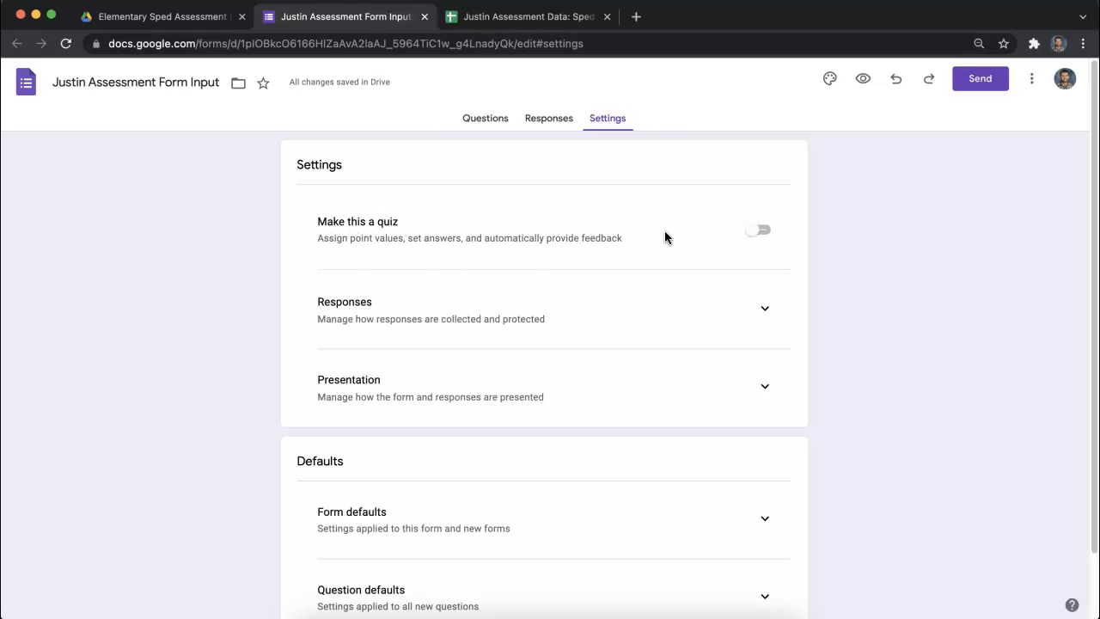
left_click(555, 25)
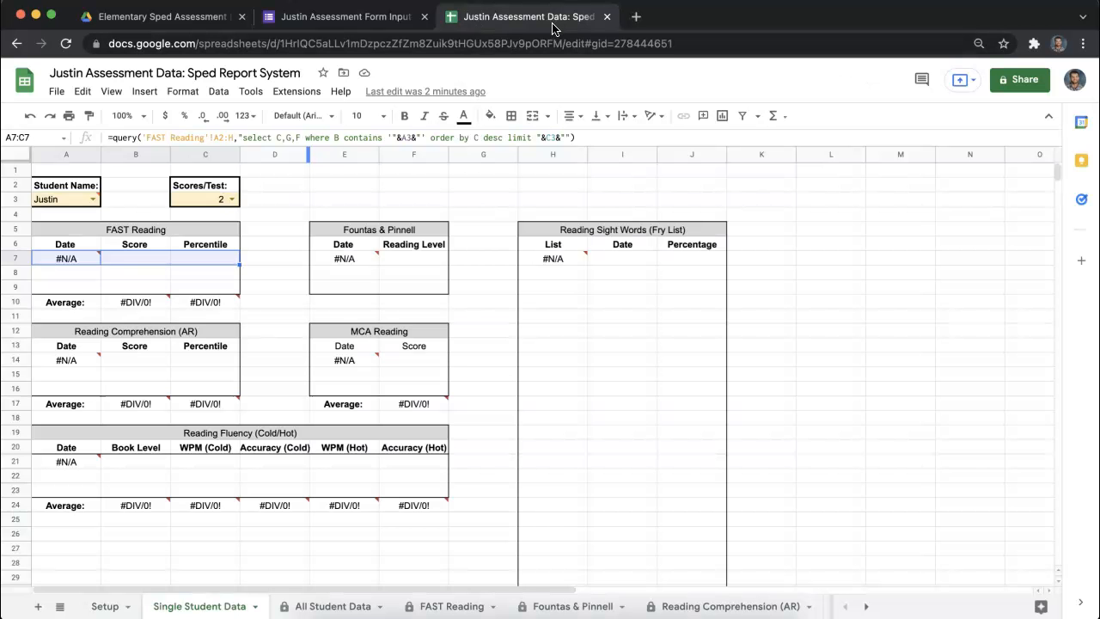
left_click(364, 17)
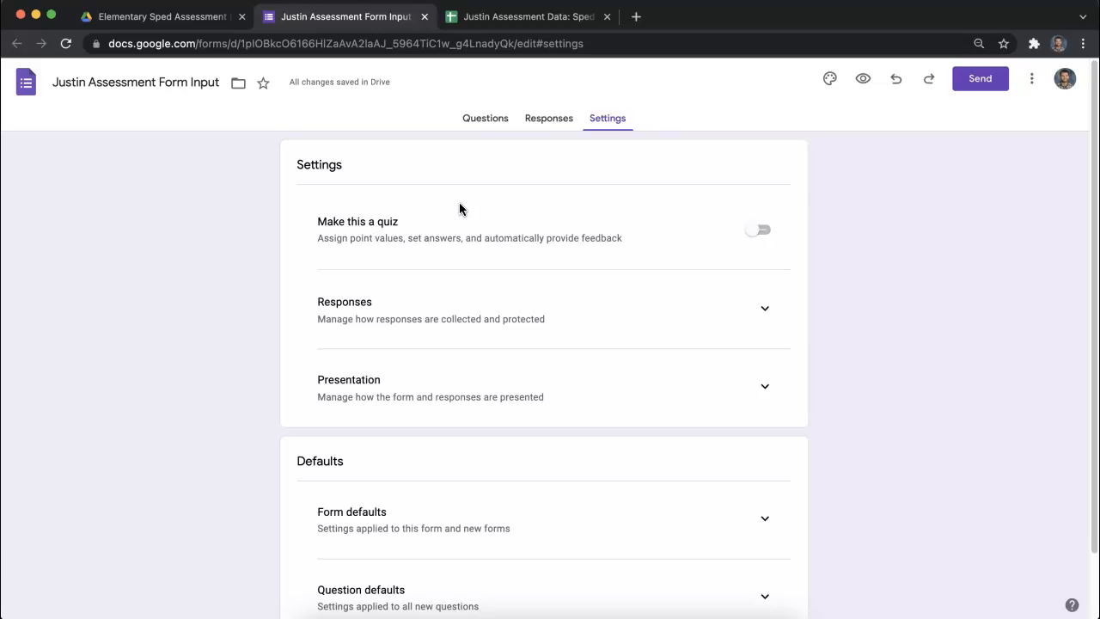
- Link the form's responses to the existing Sped Report System spreadsheet as their destination
left_click(541, 121)
left_click(761, 168)
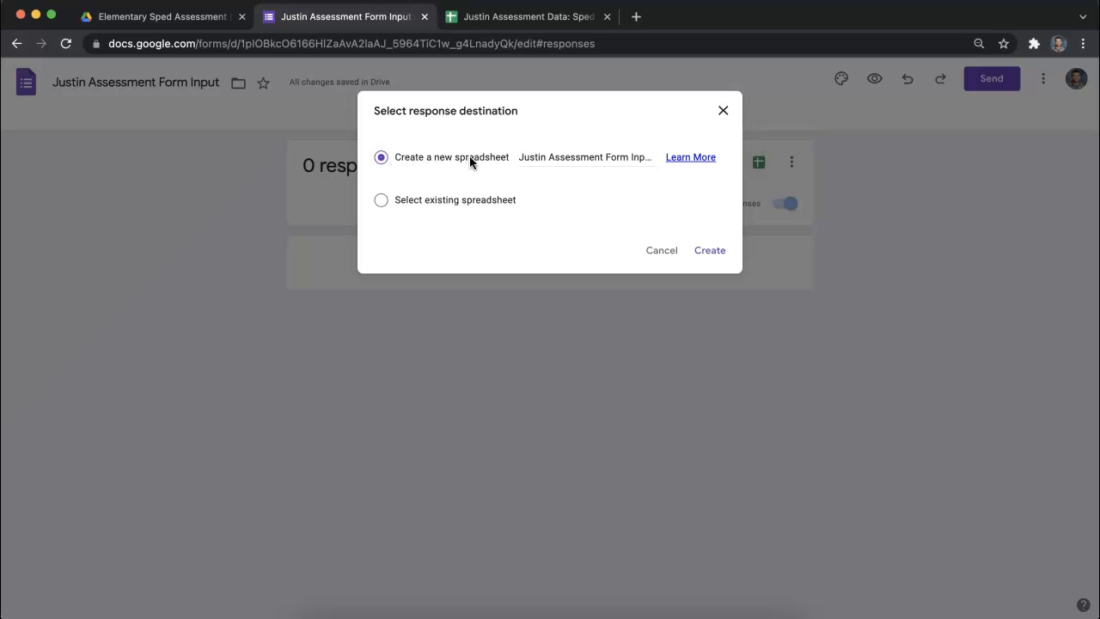
left_click(384, 200)
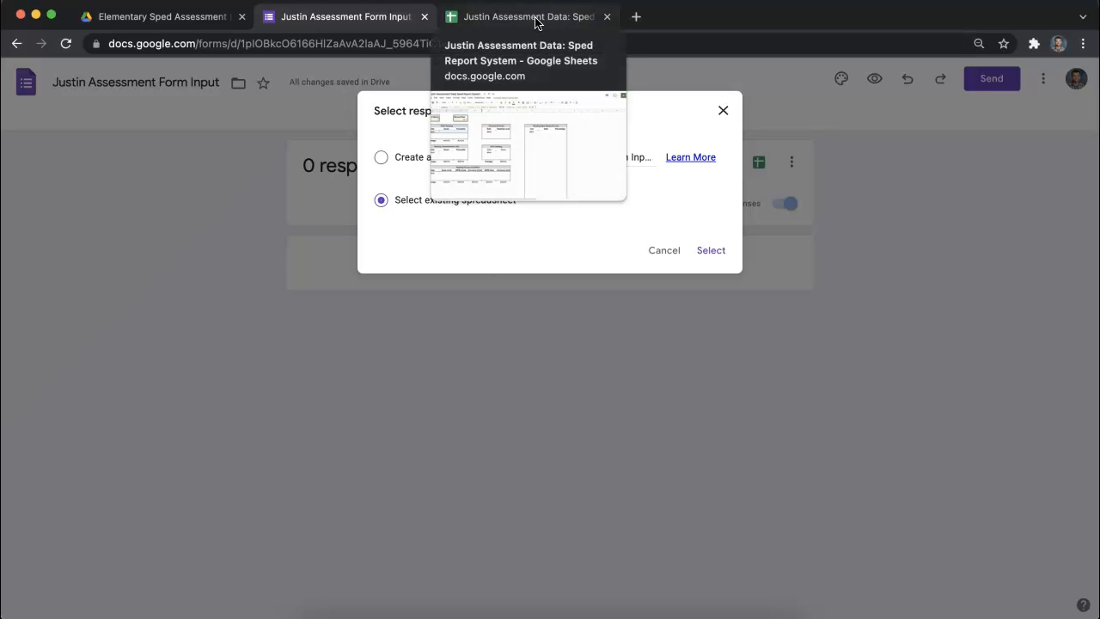
left_click(712, 252)
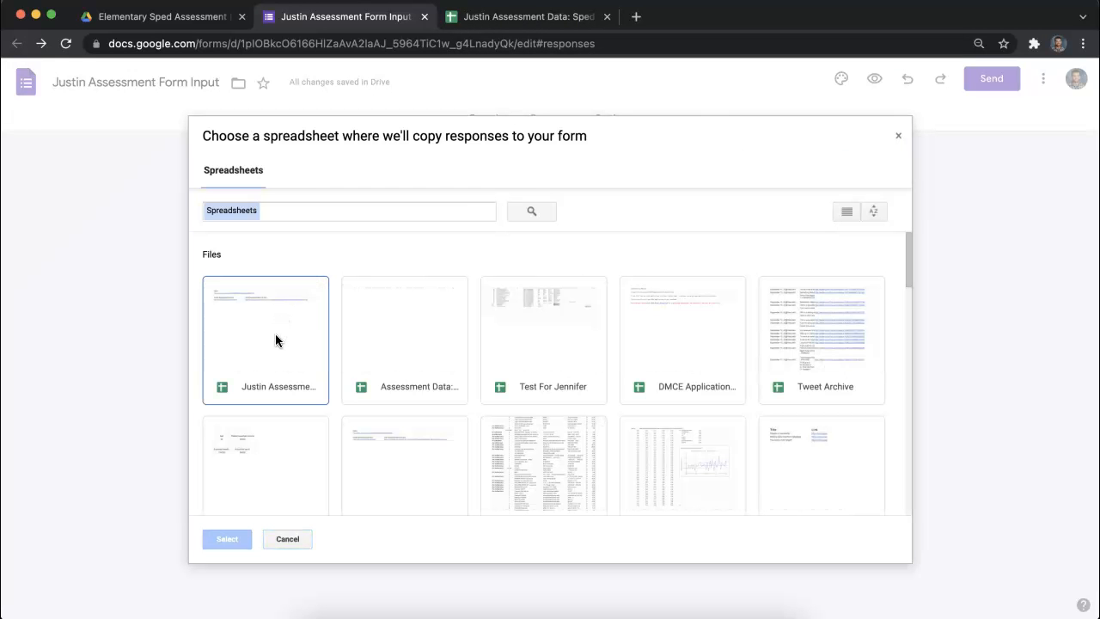
double_click(276, 336)
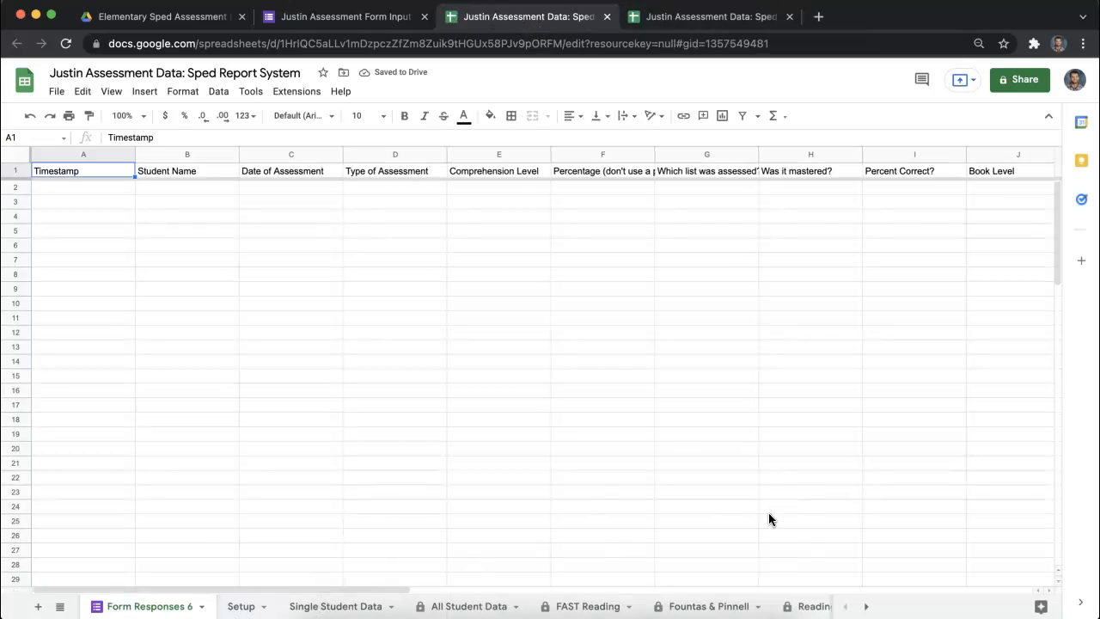
- Examine the report spreadsheet's Single Student Data, Setup, All Student Data, FAST Reading, Fountas & Pinnell and Reading Comprehension (AR) sheets
left_click(433, 605)
left_click(339, 604)
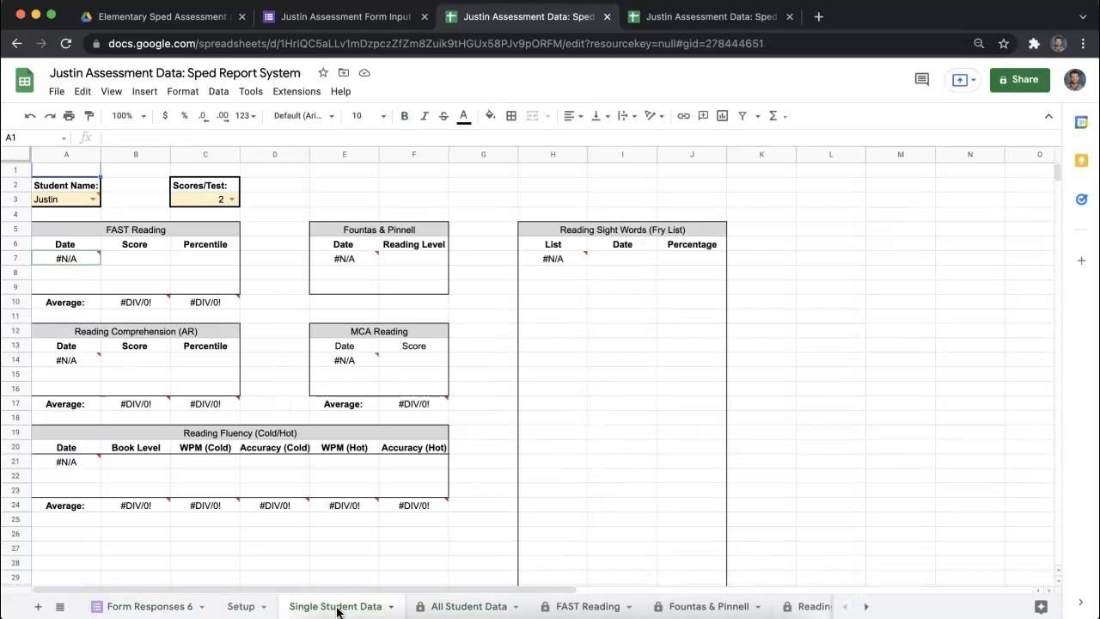
left_click(249, 607)
left_click(327, 607)
left_click(461, 607)
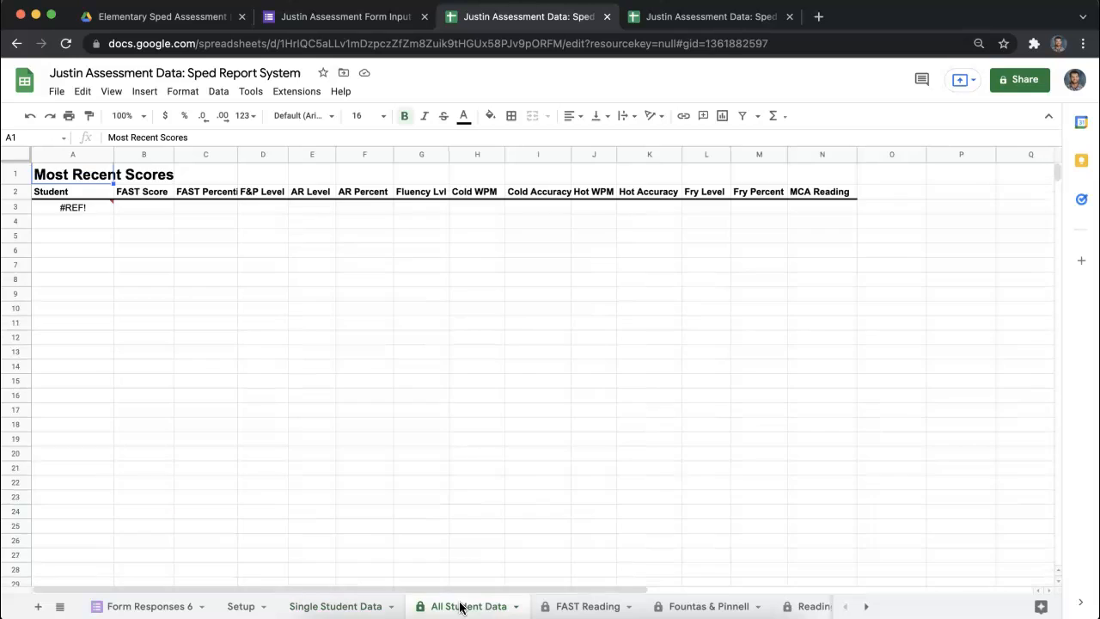
left_click(577, 607)
left_click(707, 607)
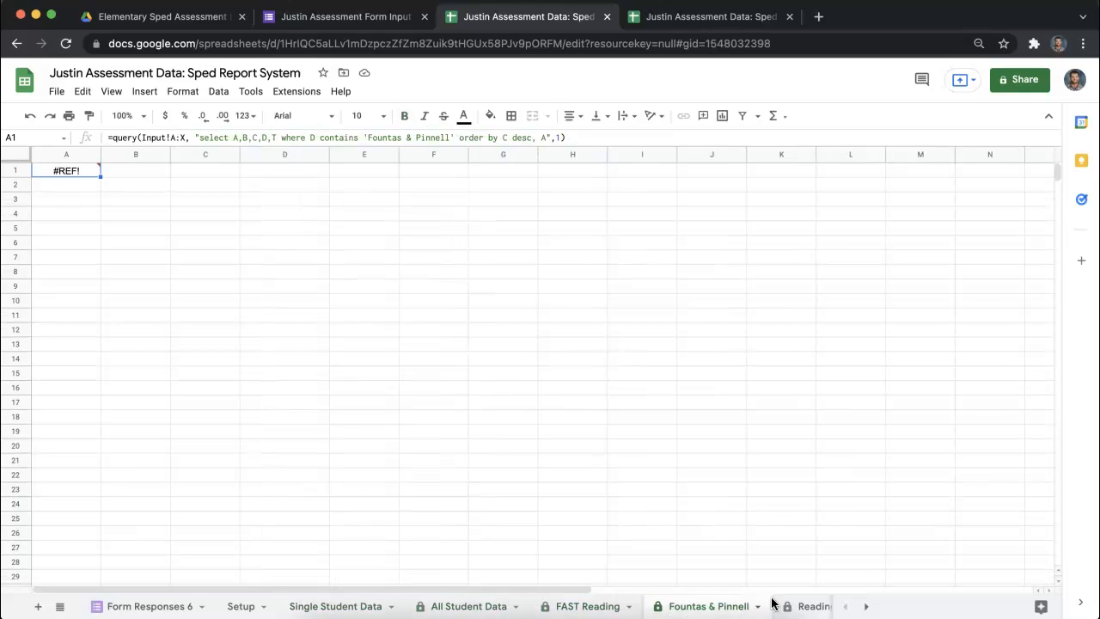
left_click(802, 606)
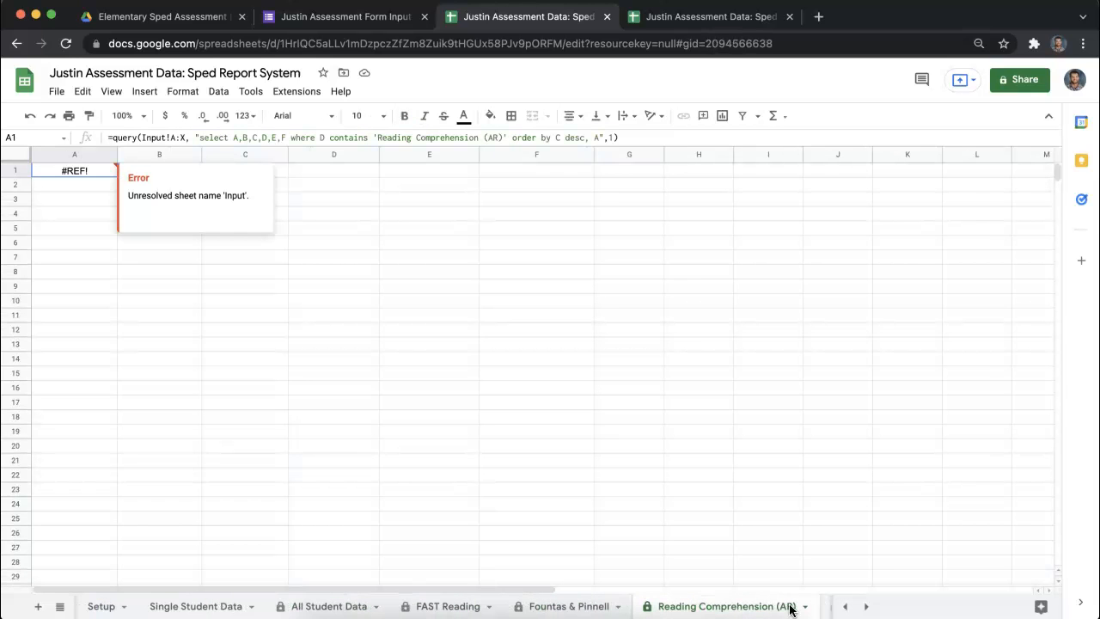
left_click(559, 607)
- Move the Form Responses 6 sheet between All Student Data and FAST Reading and rename it Input
left_click(845, 606)
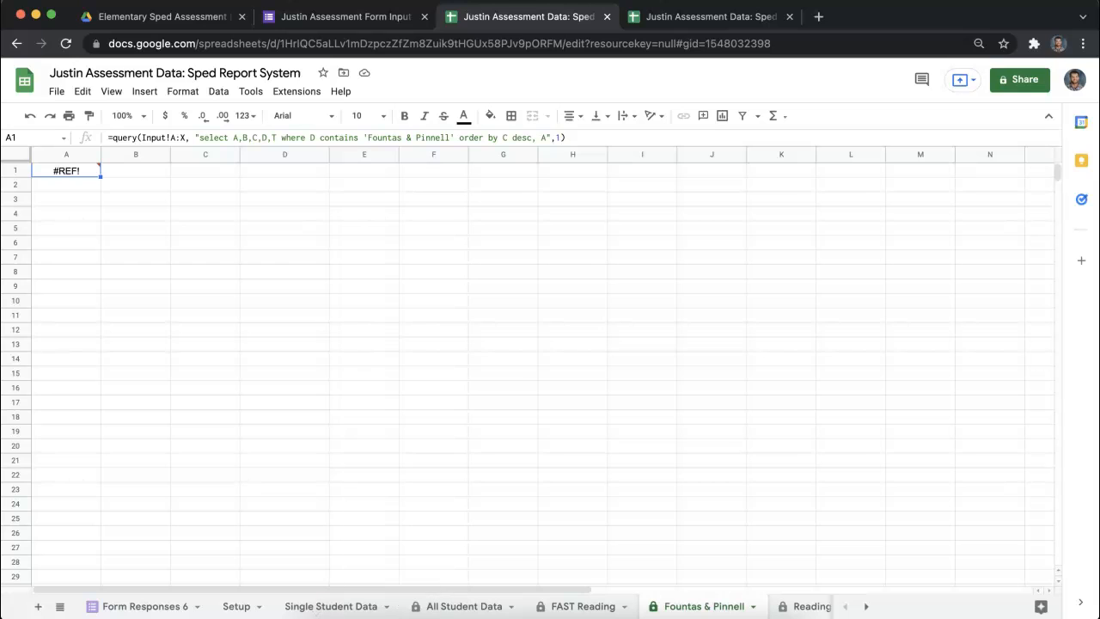
left_click_drag(144, 610, 453, 615)
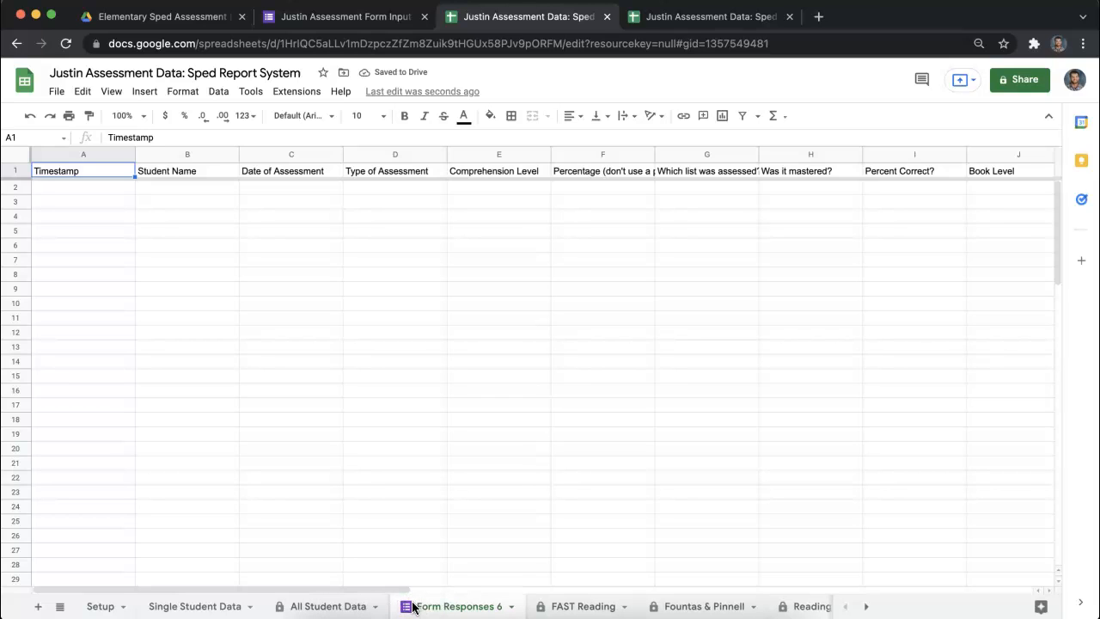
double_click(444, 607)
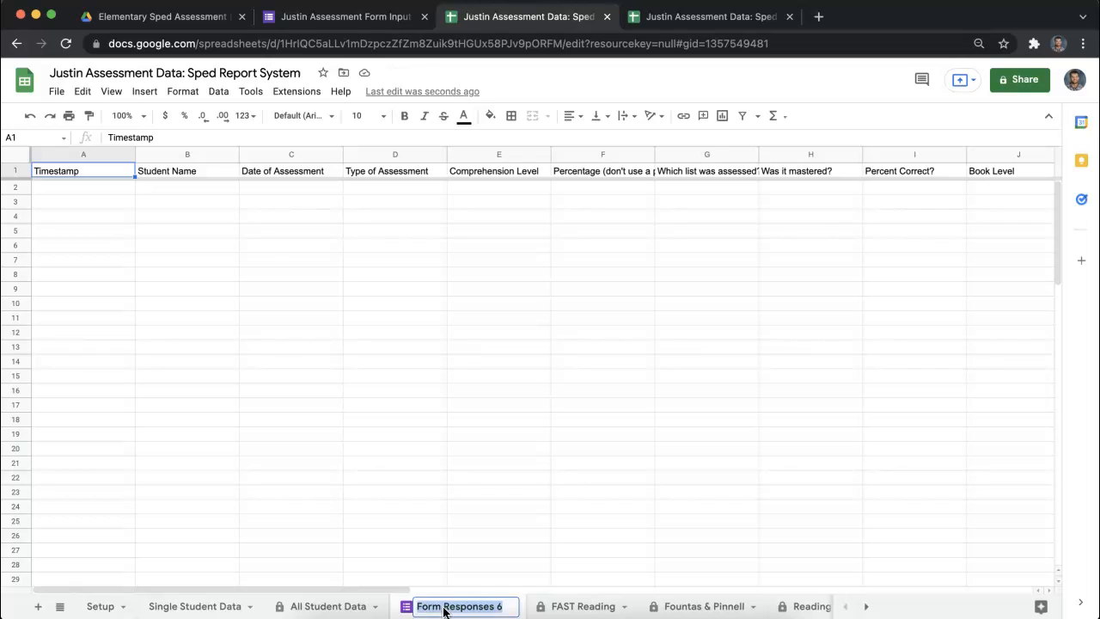
key("BackSpace")
type("Input")
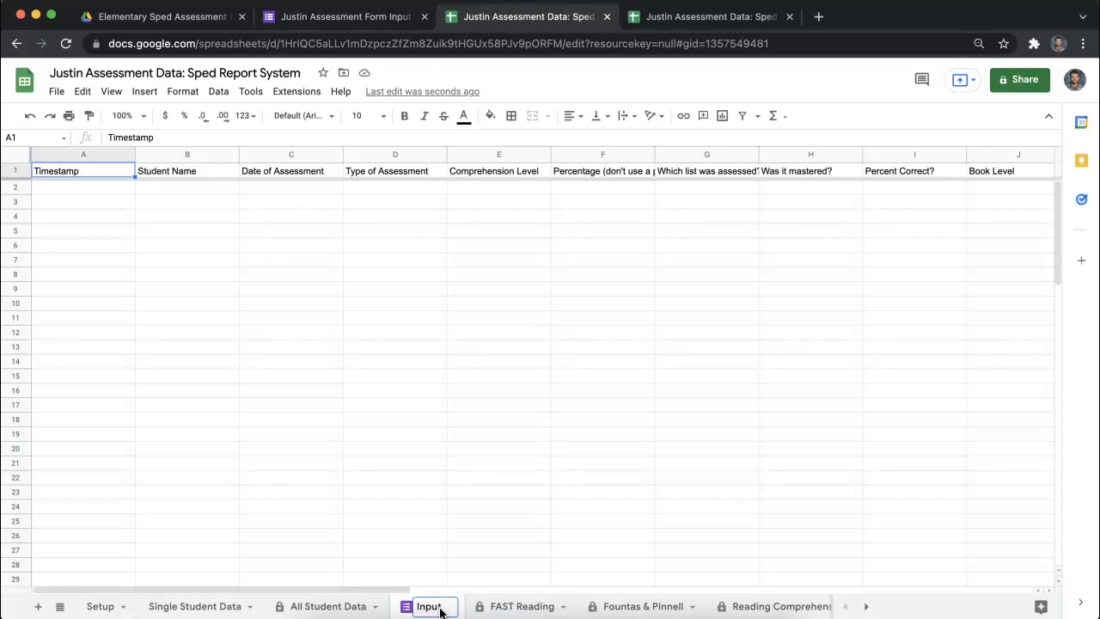
key("Return")
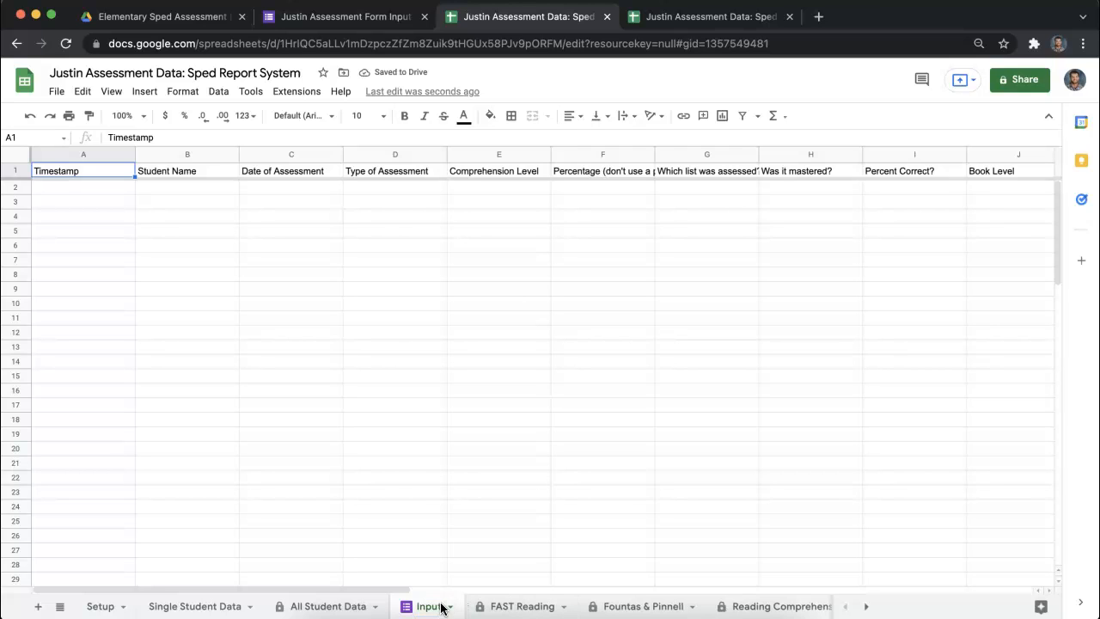
- Examine the Input sheet reference in the FAST Reading query formula and compare it with the sheet name, leaving the formula unedited
left_click(501, 609)
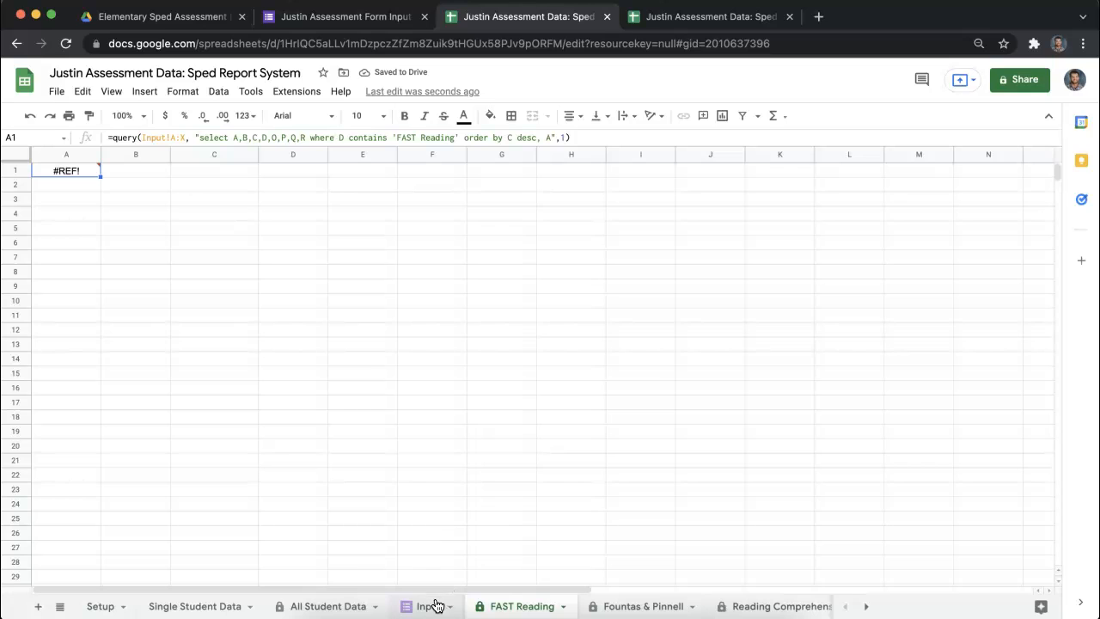
left_click_drag(168, 138, 142, 137)
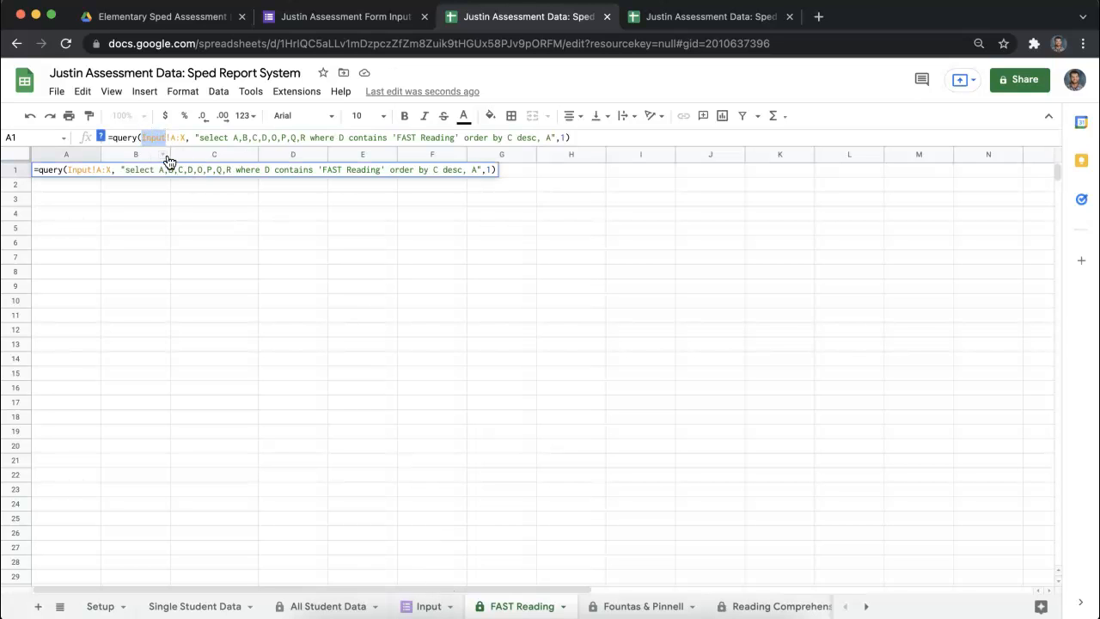
left_click(428, 608)
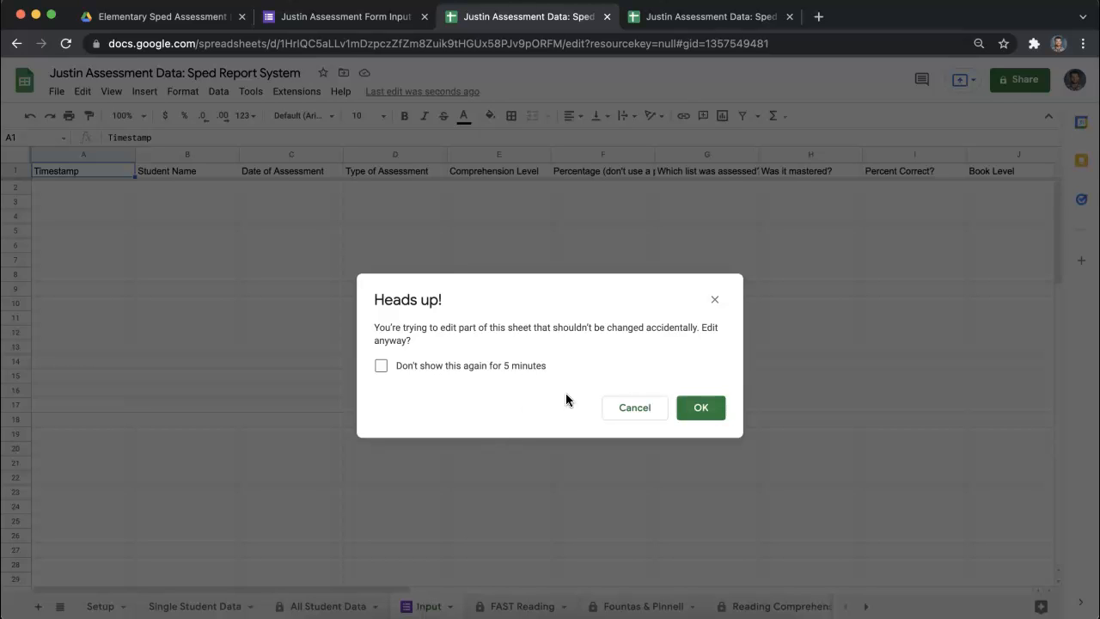
left_click(617, 405)
- Add a trailing space to the Input sheet's name and try the same space after Input in the FAST Reading query, then remove it there
double_click(437, 606)
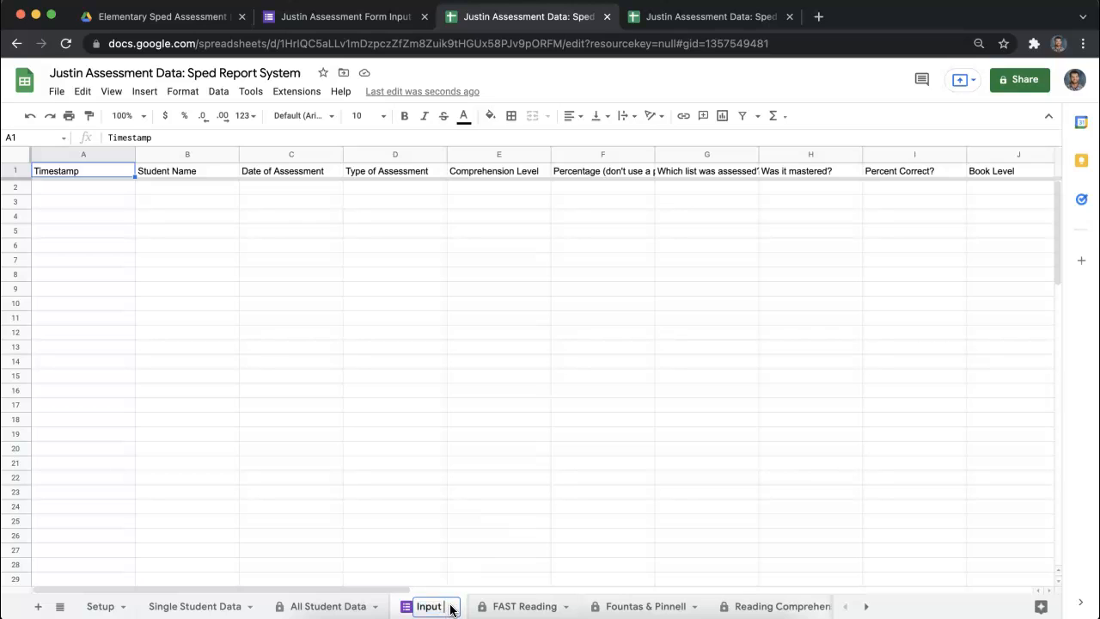
key("Return")
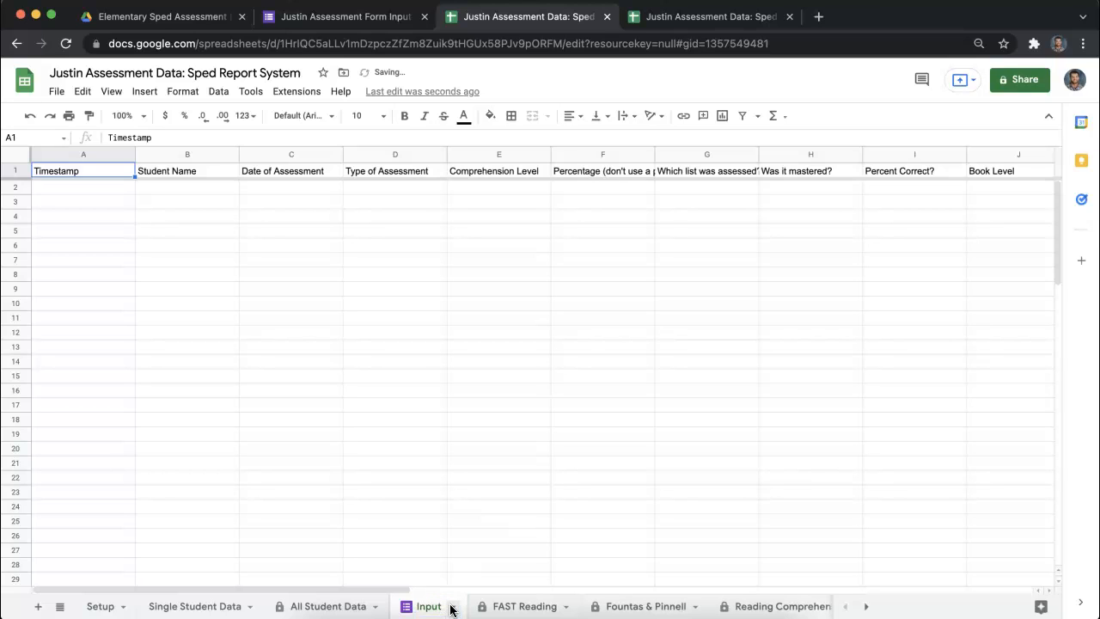
left_click(516, 607)
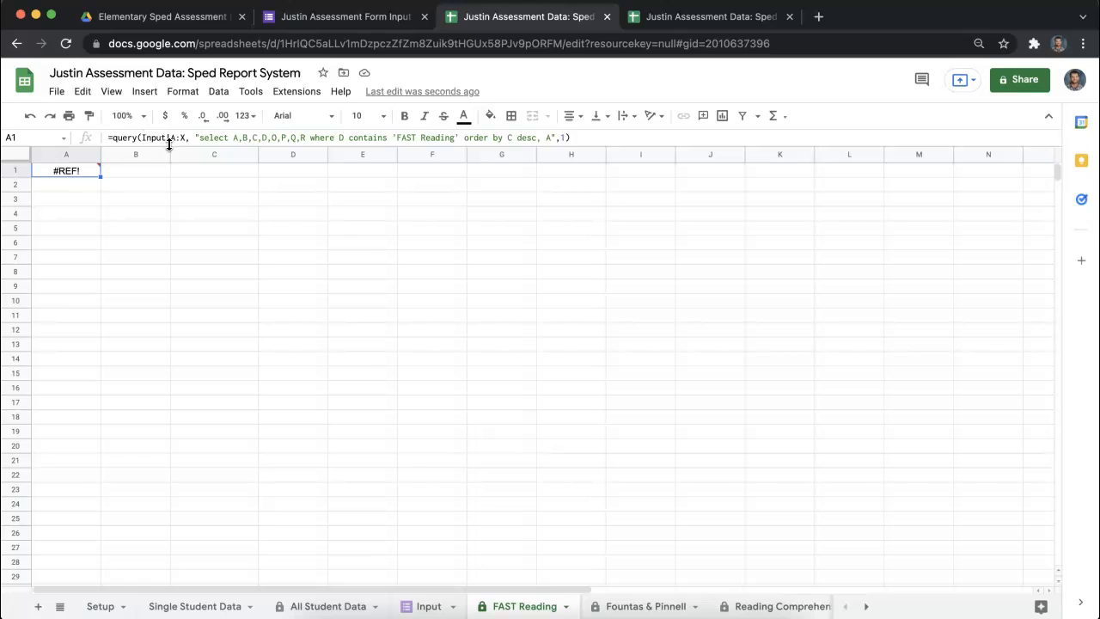
left_click(167, 138)
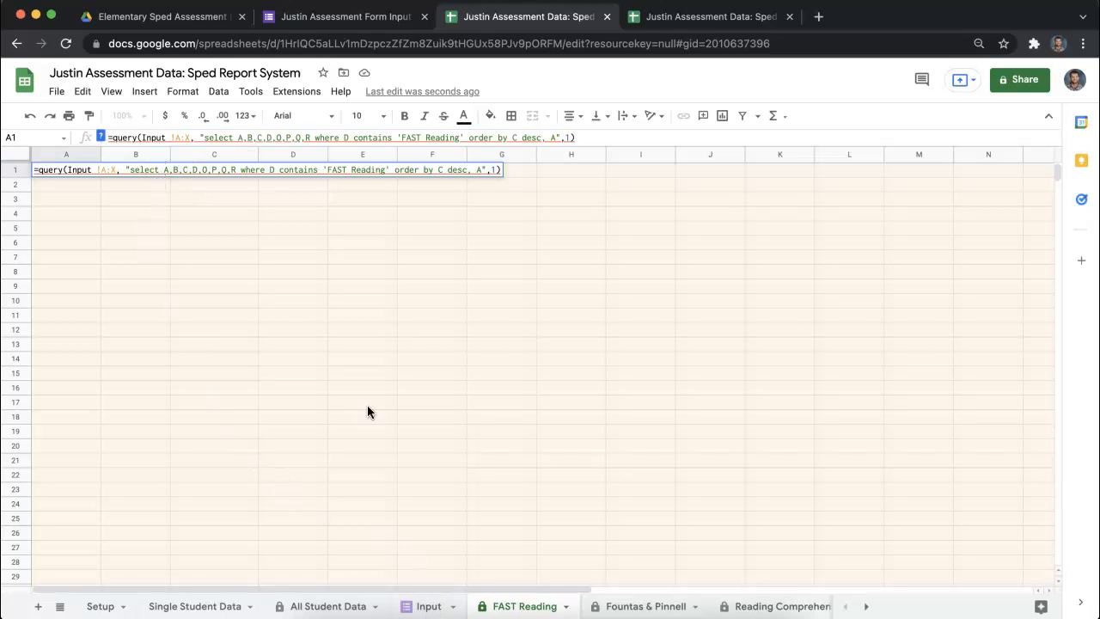
key("BackSpace")
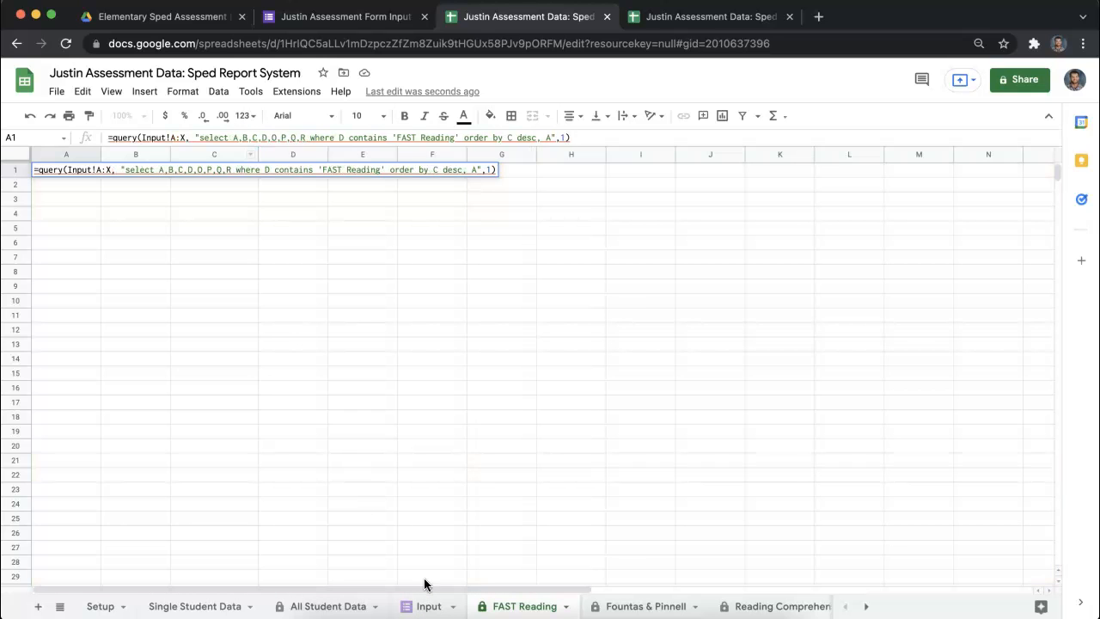
- Rename the responses sheet back to Input without the trailing space and check the FAST Reading sheet
left_click(433, 607)
left_click(682, 411)
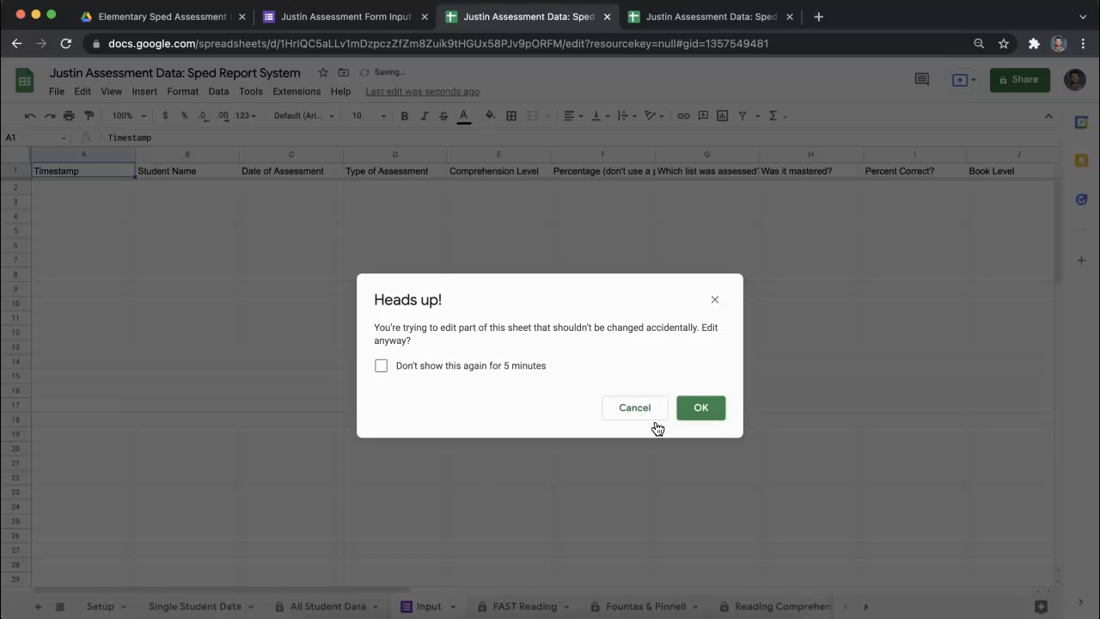
double_click(438, 606)
left_click(451, 607)
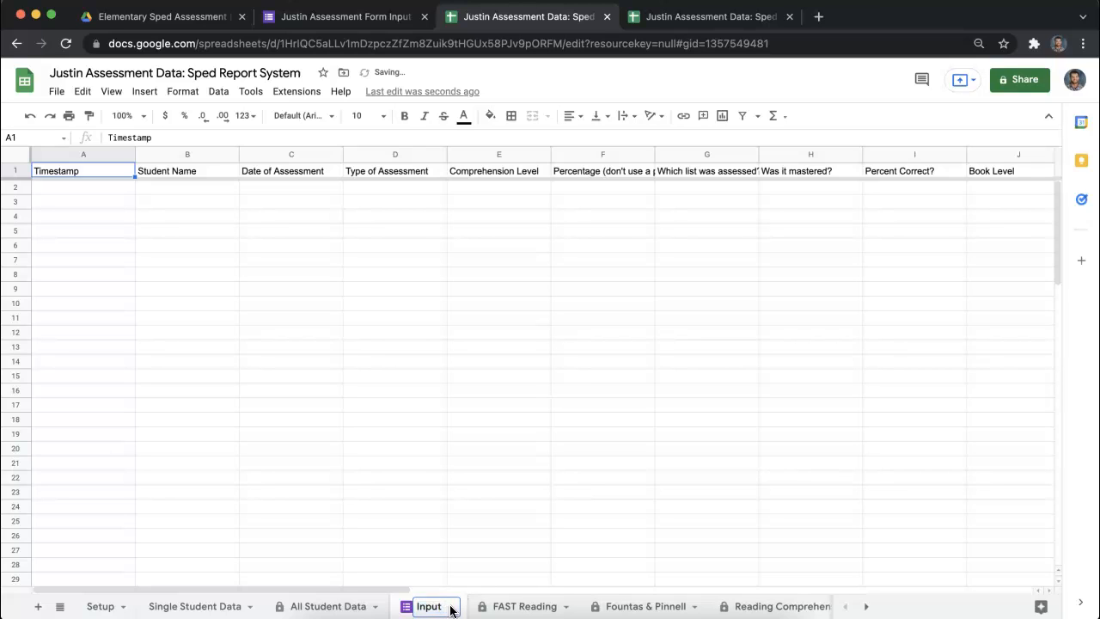
key("Return")
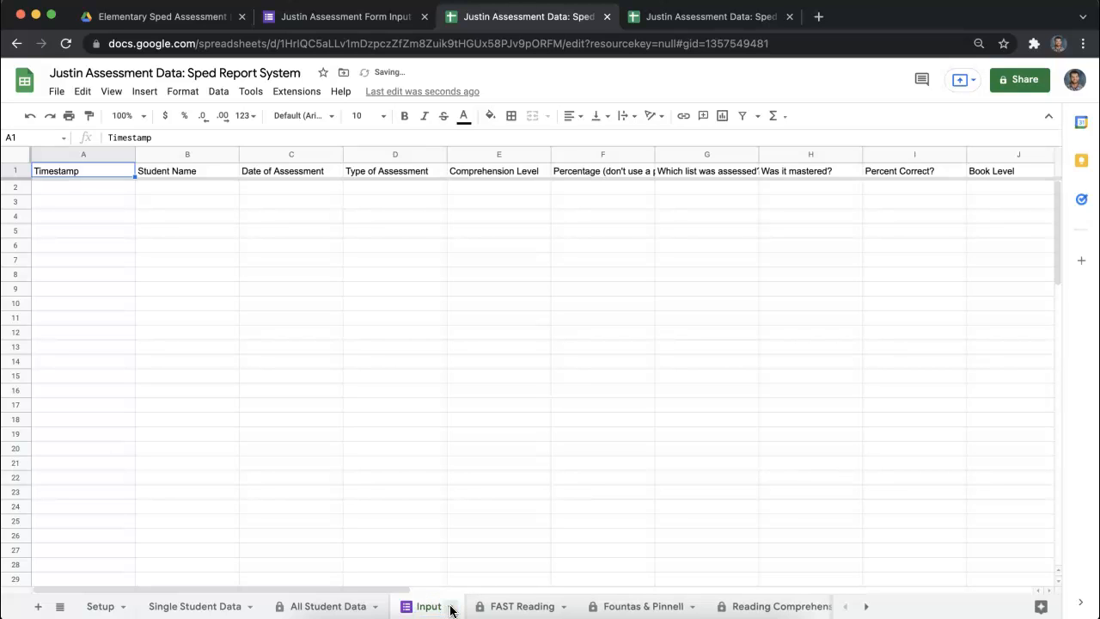
left_click(493, 602)
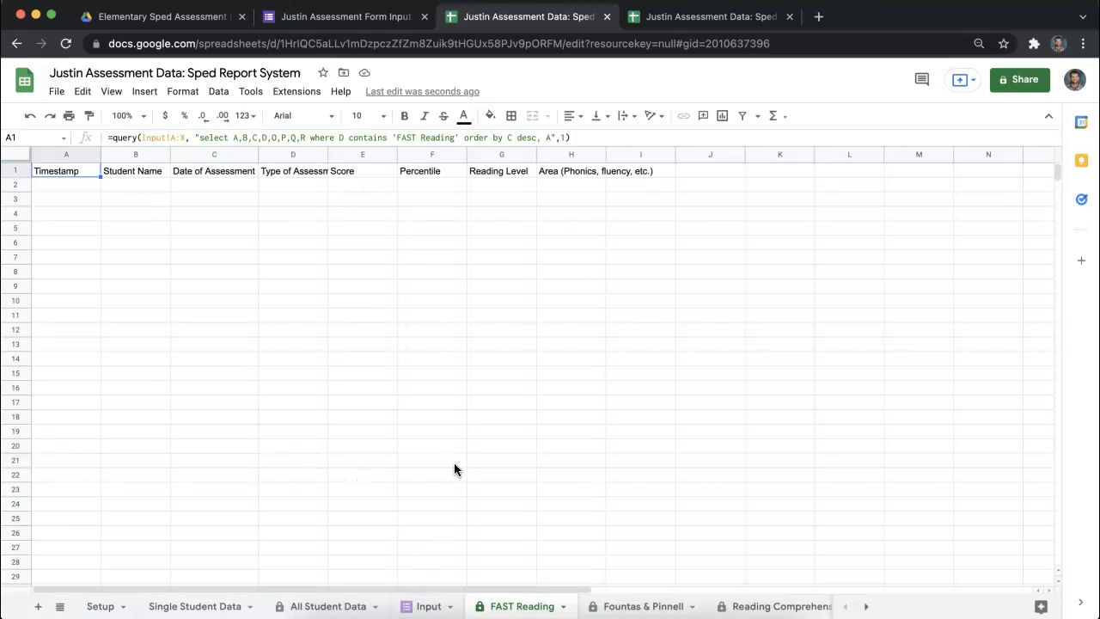
- View the Input sheet, return to the assessment form's questions and open the form's preview
left_click(429, 609)
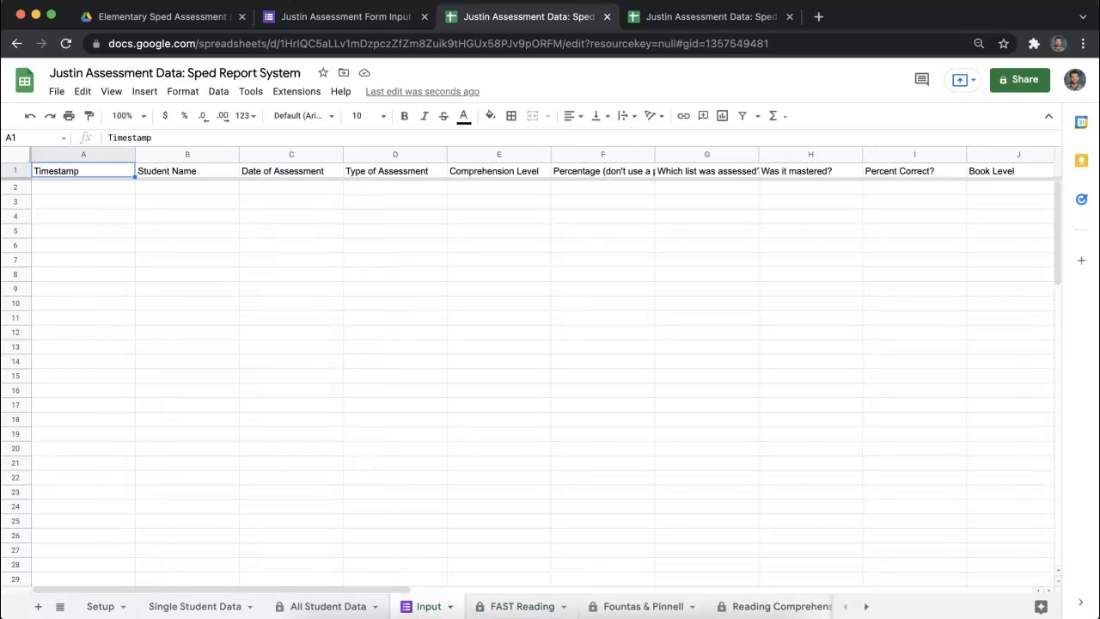
left_click(370, 20)
left_click(497, 125)
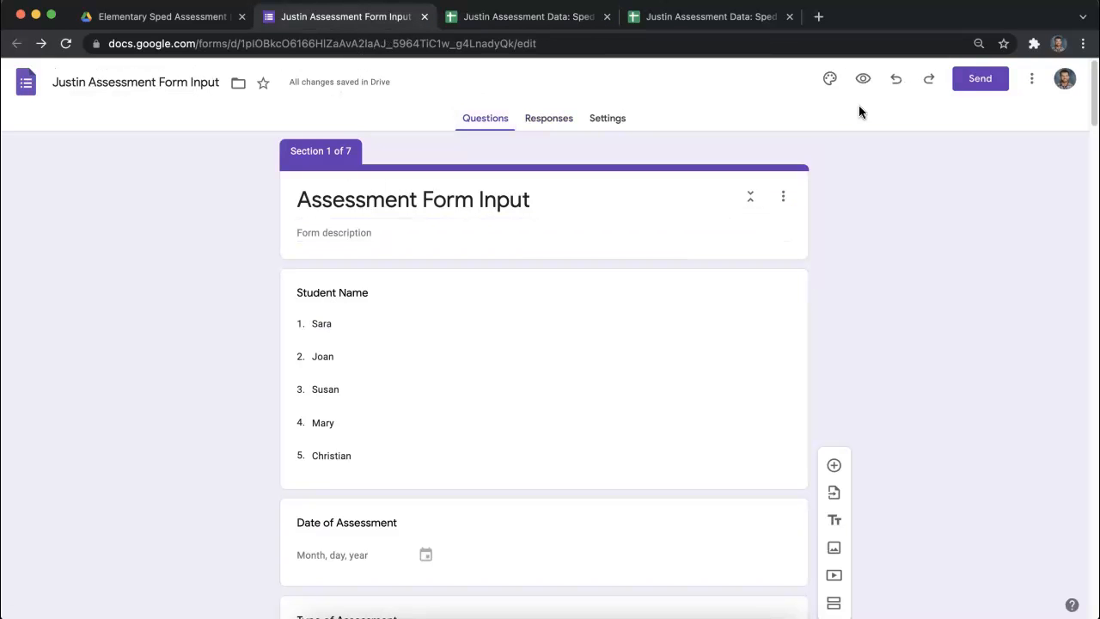
left_click(864, 79)
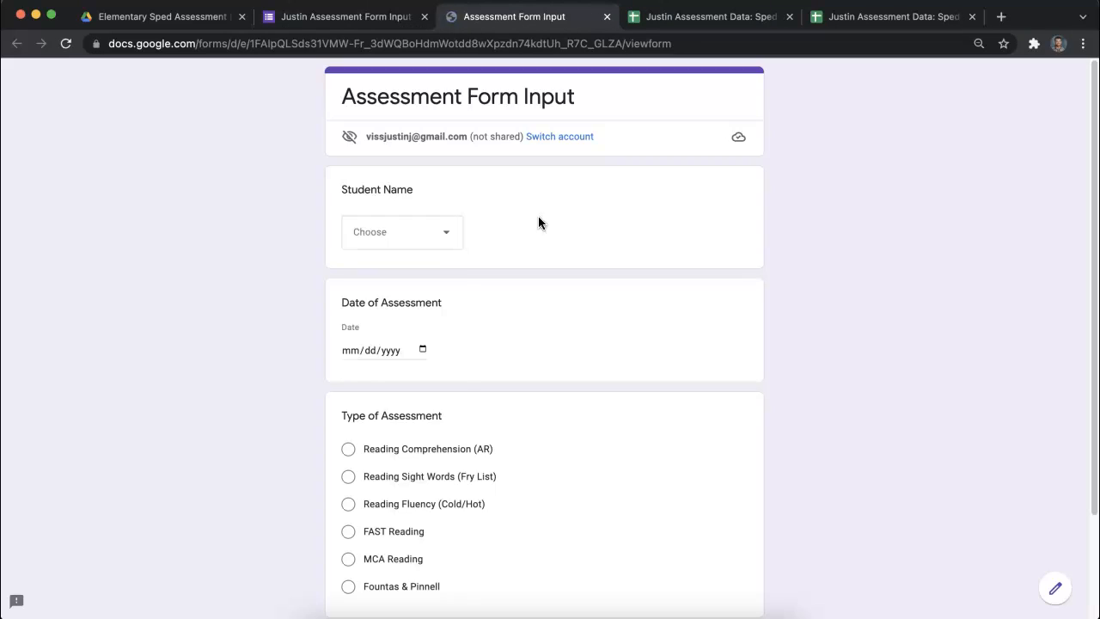
- Fill in the form's first page with a student name, the date 11/19/2021 and Reading Comprehension (AR), and continue to the assessment's section
left_click(435, 231)
left_click(406, 305)
left_click(422, 349)
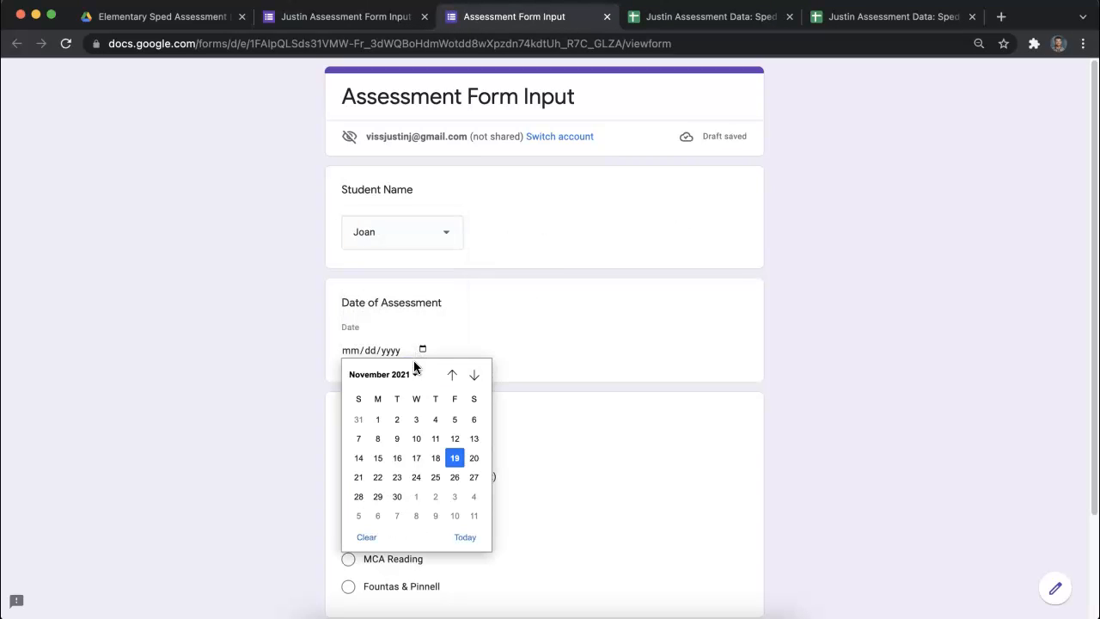
left_click(453, 458)
scroll(295, 462, "down", 3)
left_click(349, 321)
left_click(358, 545)
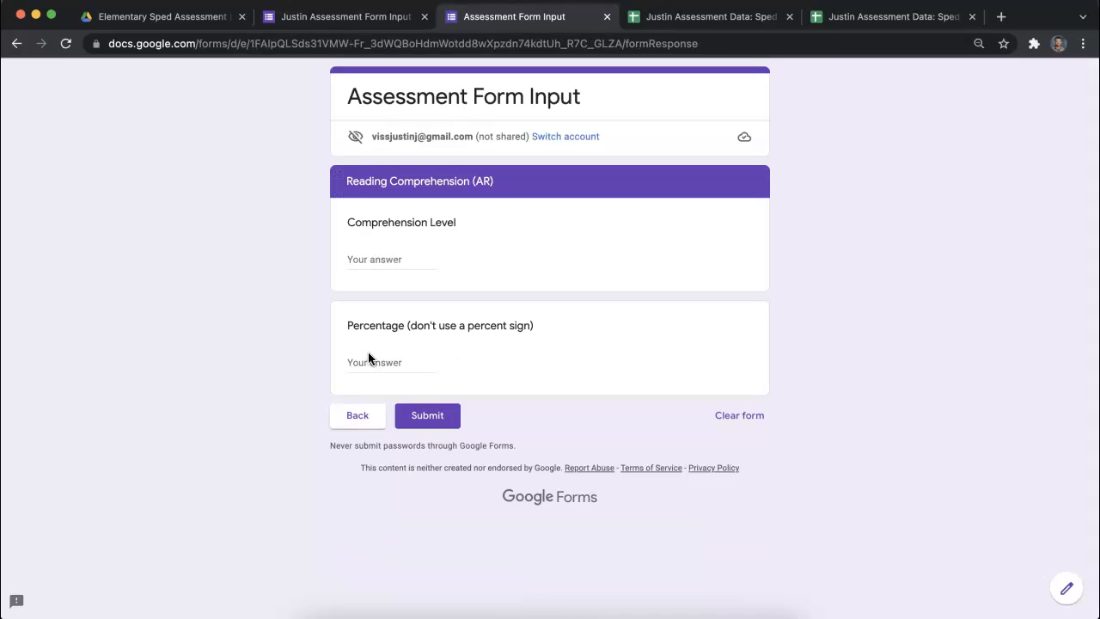
- Enter a Comprehension Level of 3.5 and a Percentage of 87, and submit the response
left_click(382, 260)
type("3.5")
left_click(377, 362)
type("87")
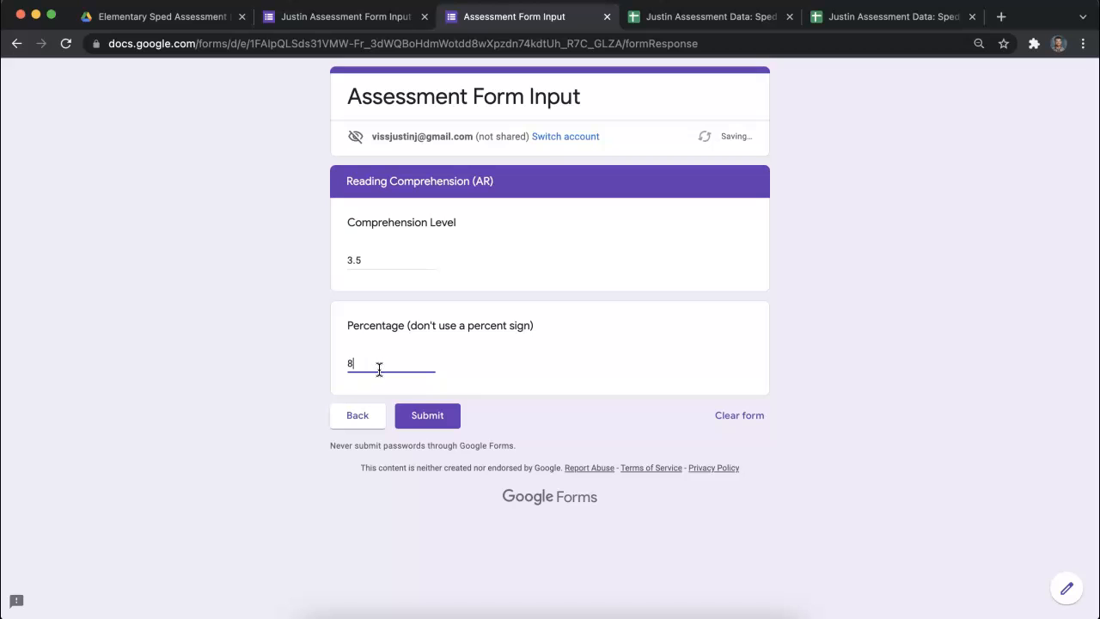
left_click(428, 416)
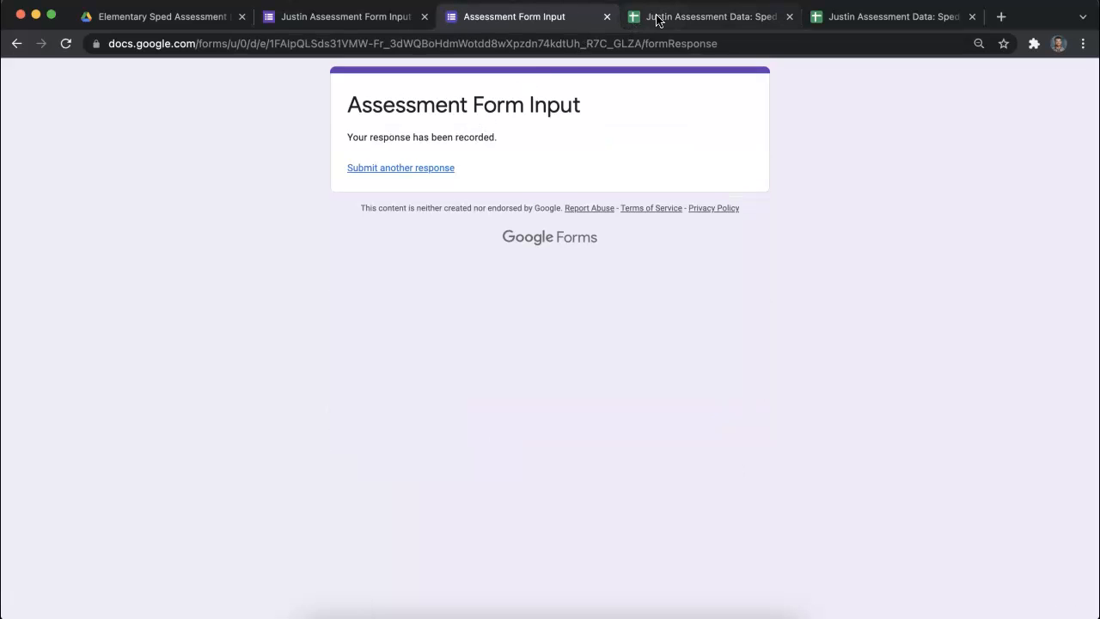
- Check the response in the spreadsheet's Input sheet and re-enter A1's unchanged query on the protected Reading Comprehension (AR) sheet
left_click(653, 19)
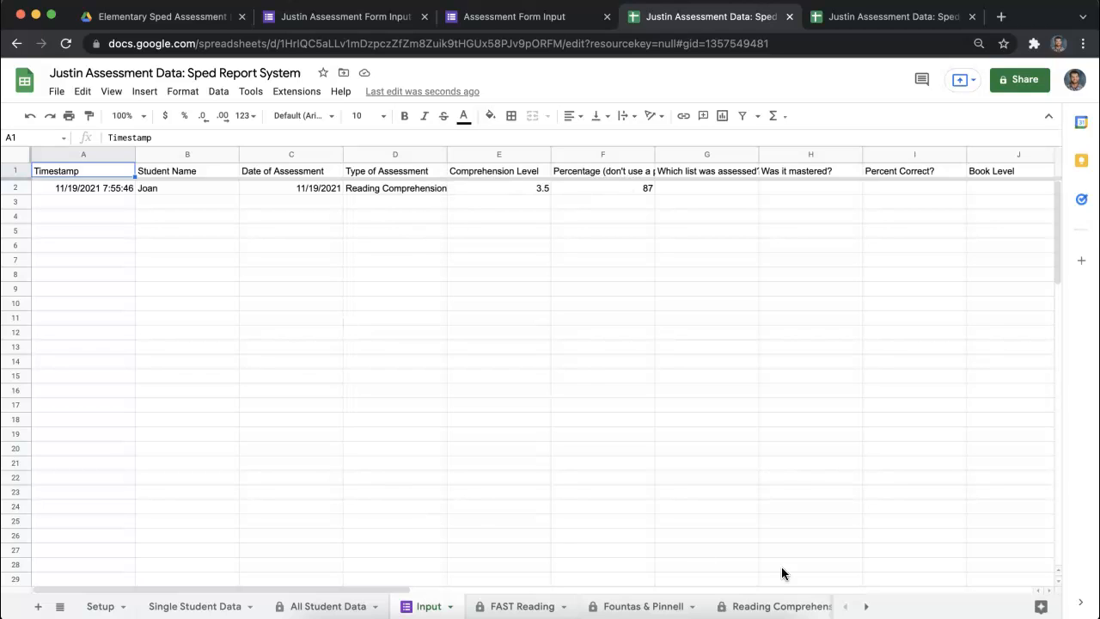
left_click(866, 606)
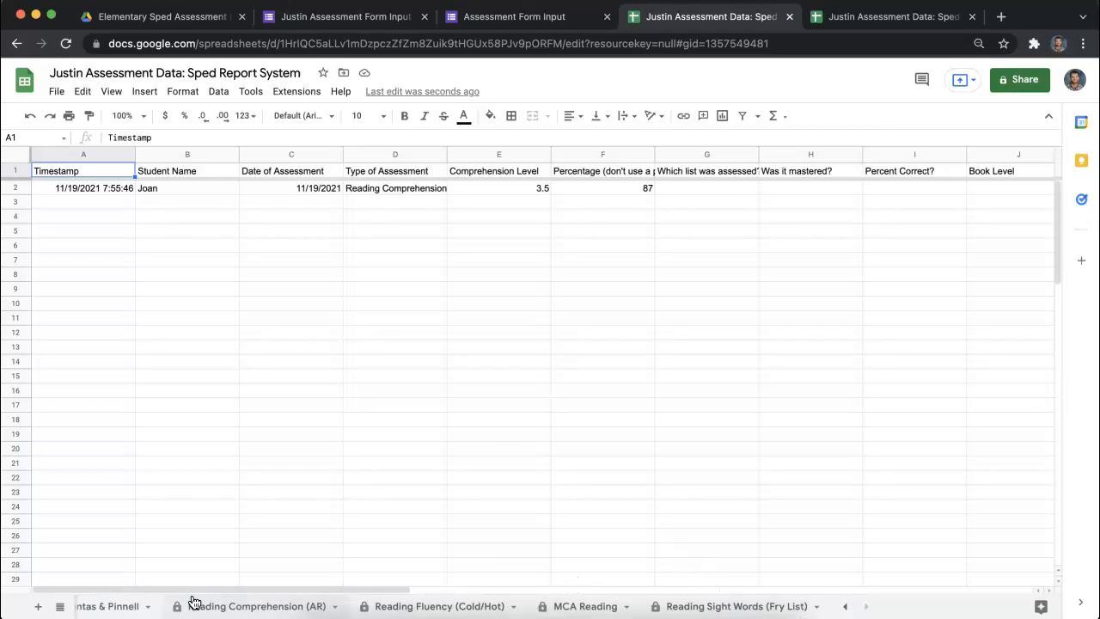
left_click(240, 611)
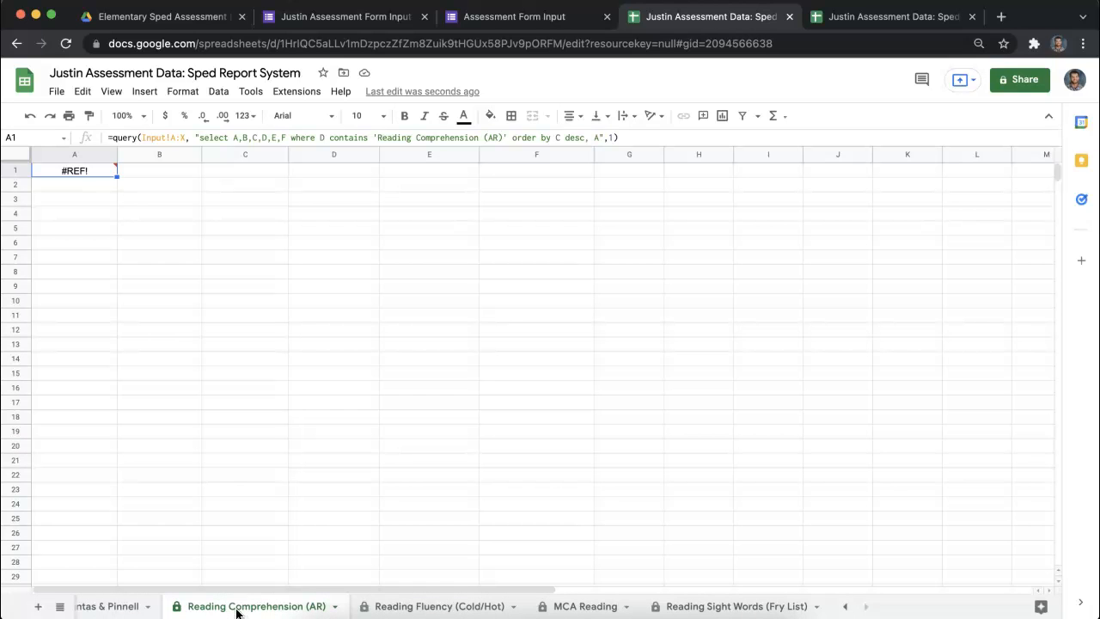
mouse_move(85, 175)
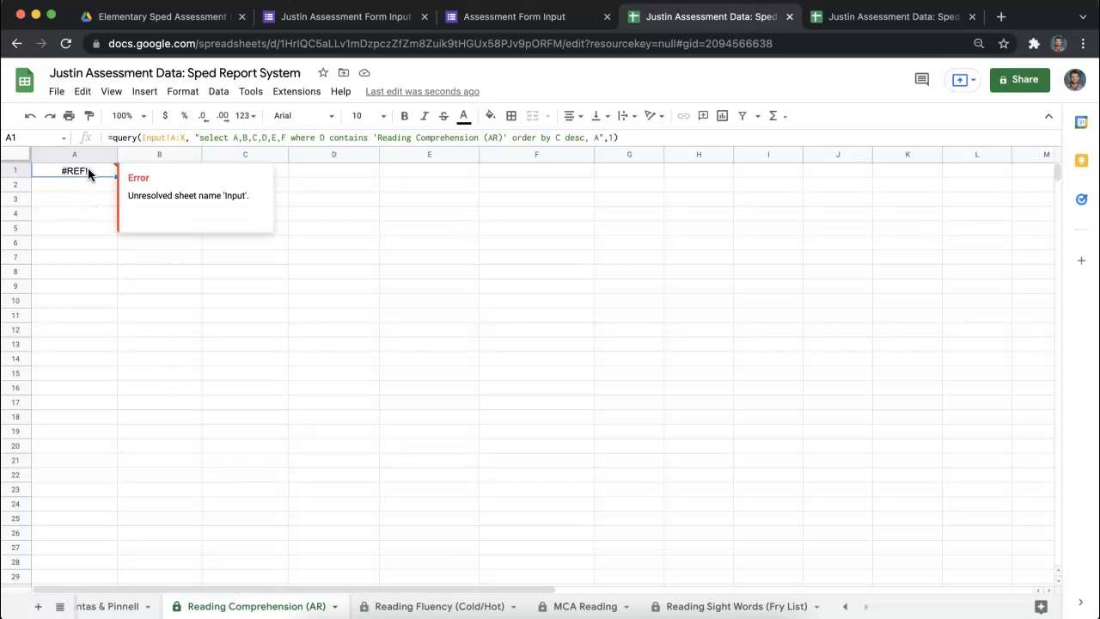
double_click(87, 170)
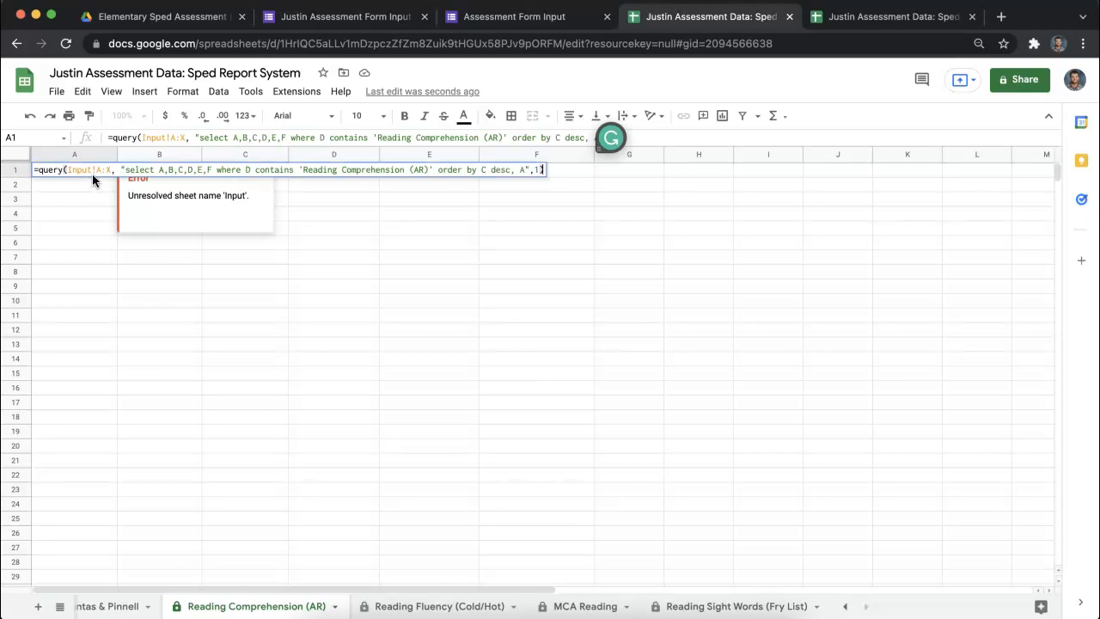
key("Return")
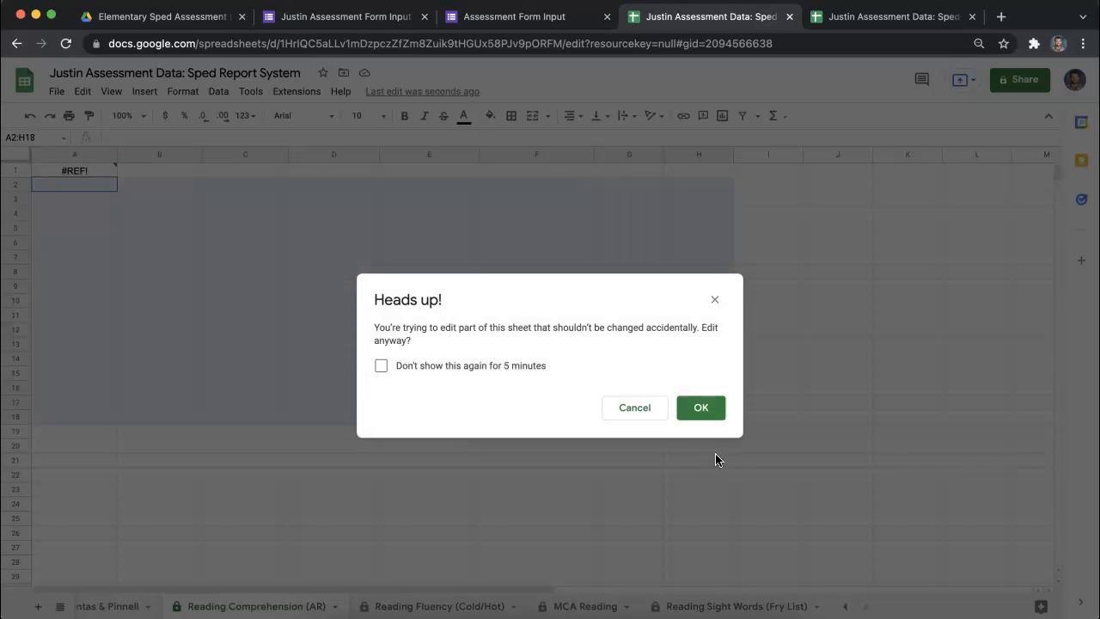
left_click(702, 409)
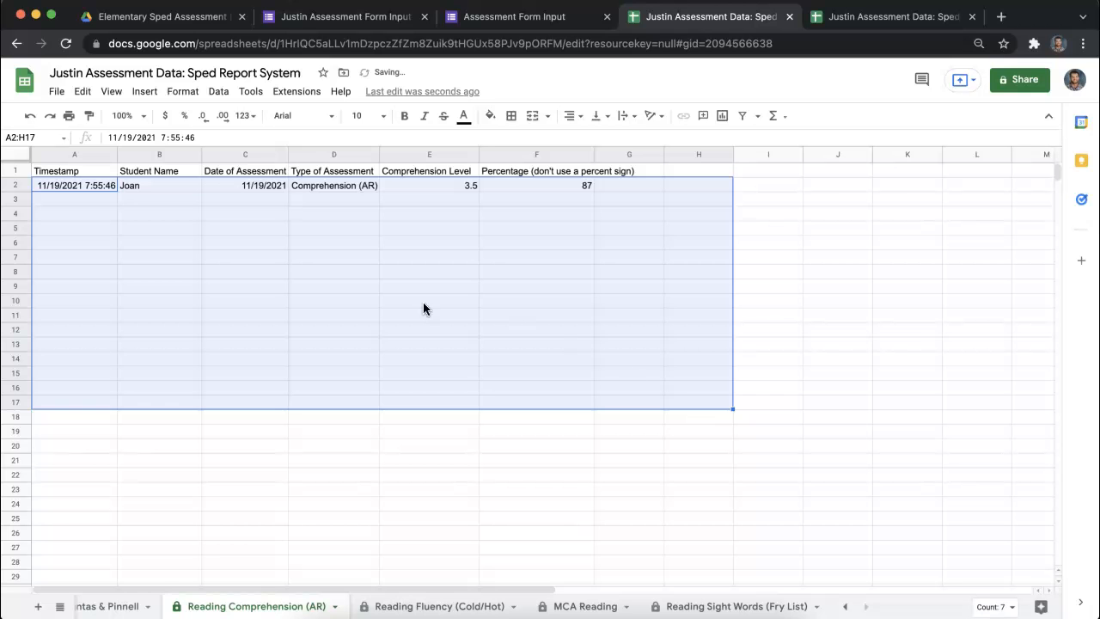
left_click(357, 296)
- Re-enter the unchanged query in A1 of the Reading Fluency (Cold/Hot) sheet, allowing the protected edit
left_click(388, 603)
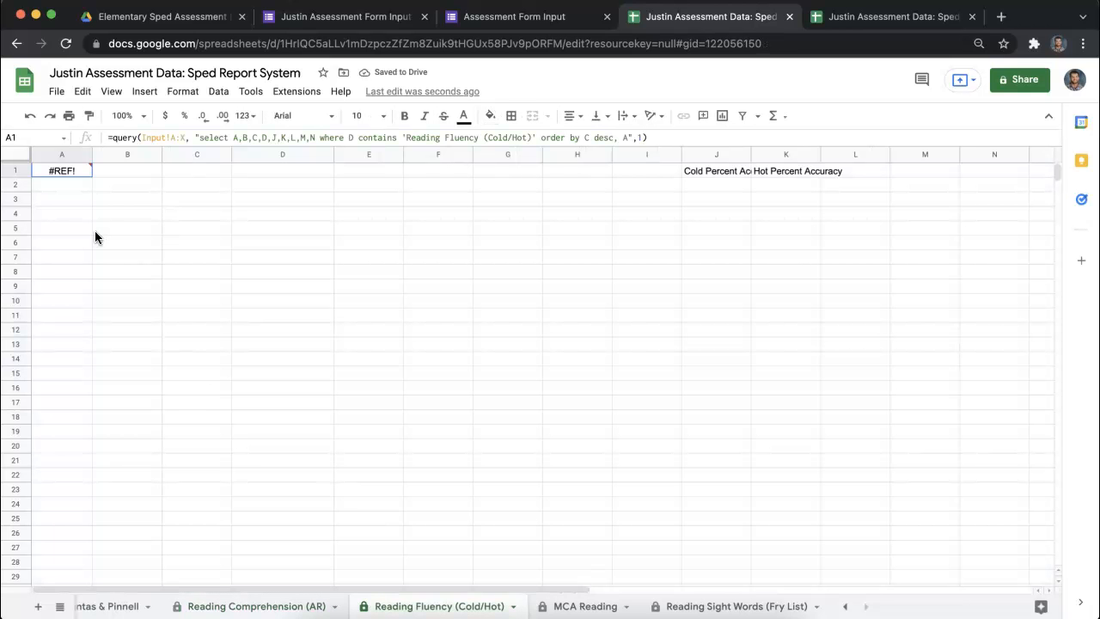
double_click(72, 171)
key("Return")
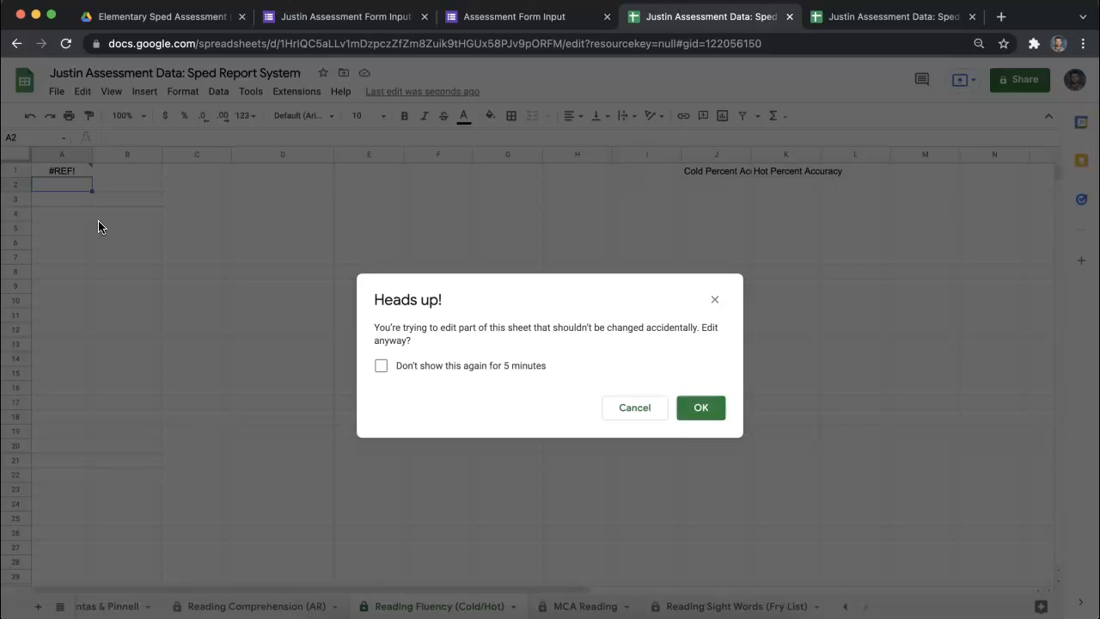
left_click(690, 416)
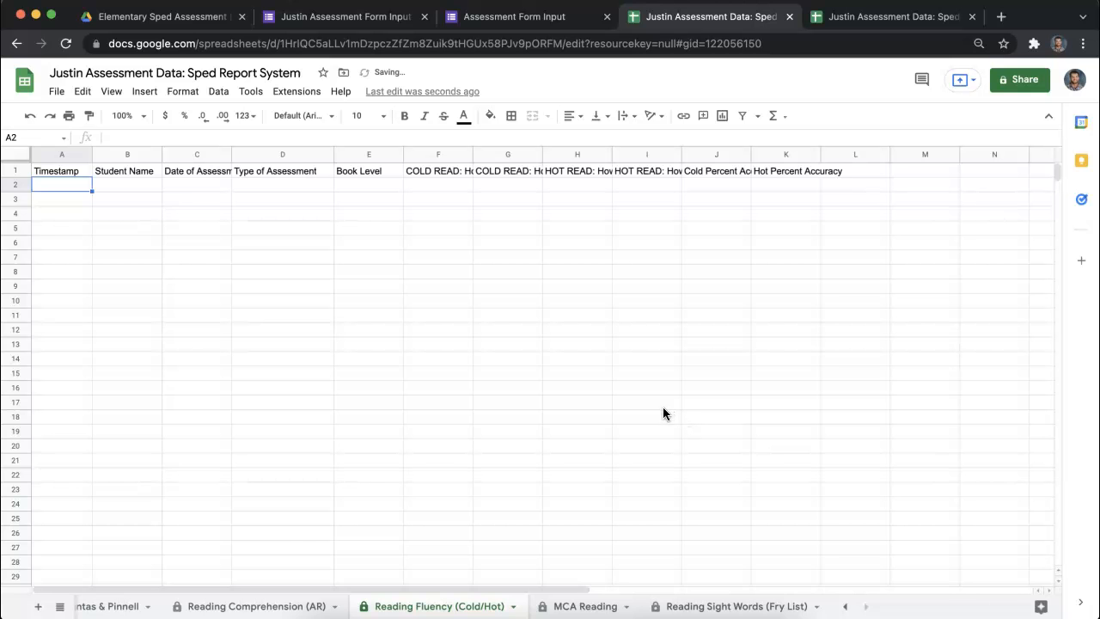
- Re-enter the unchanged query in A1 of the MCA Reading sheet, allowing the protected edit
left_click(585, 606)
double_click(79, 170)
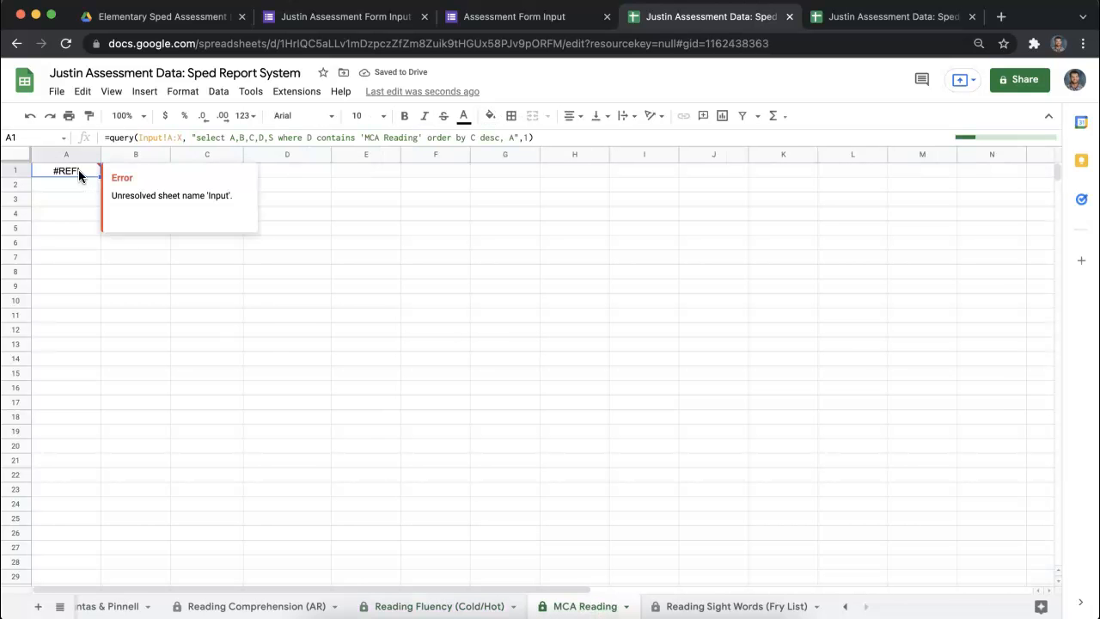
key("Return")
left_click(702, 411)
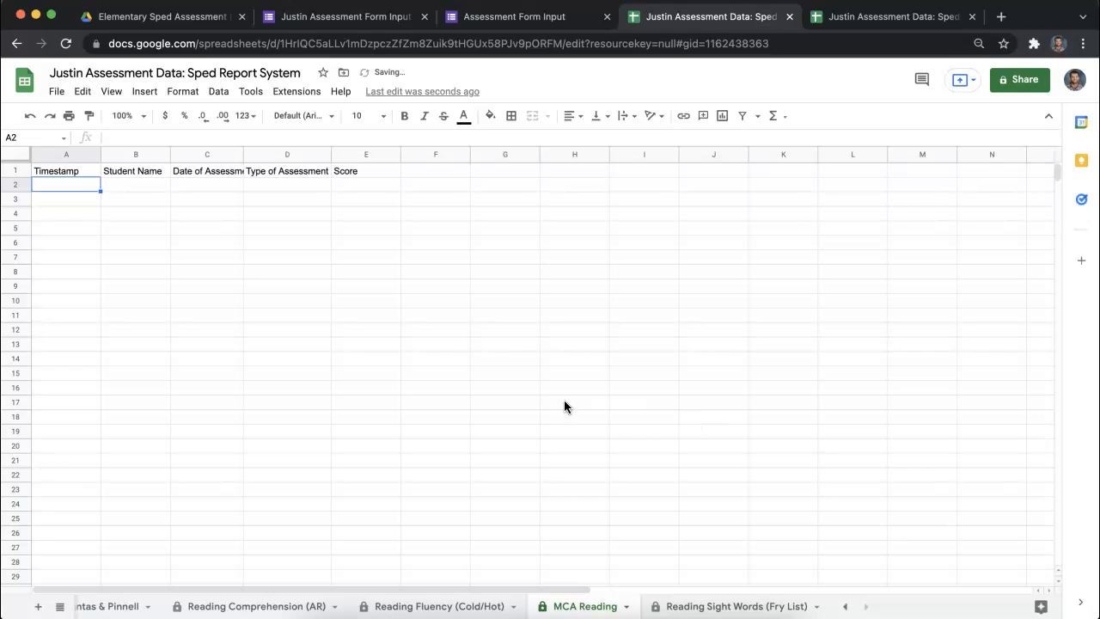
- Re-enter the unchanged query in A1 of the Reading Sight Words (Fry List) sheet, allowing the protected edit
left_click(679, 605)
double_click(86, 171)
key("Return")
left_click(699, 409)
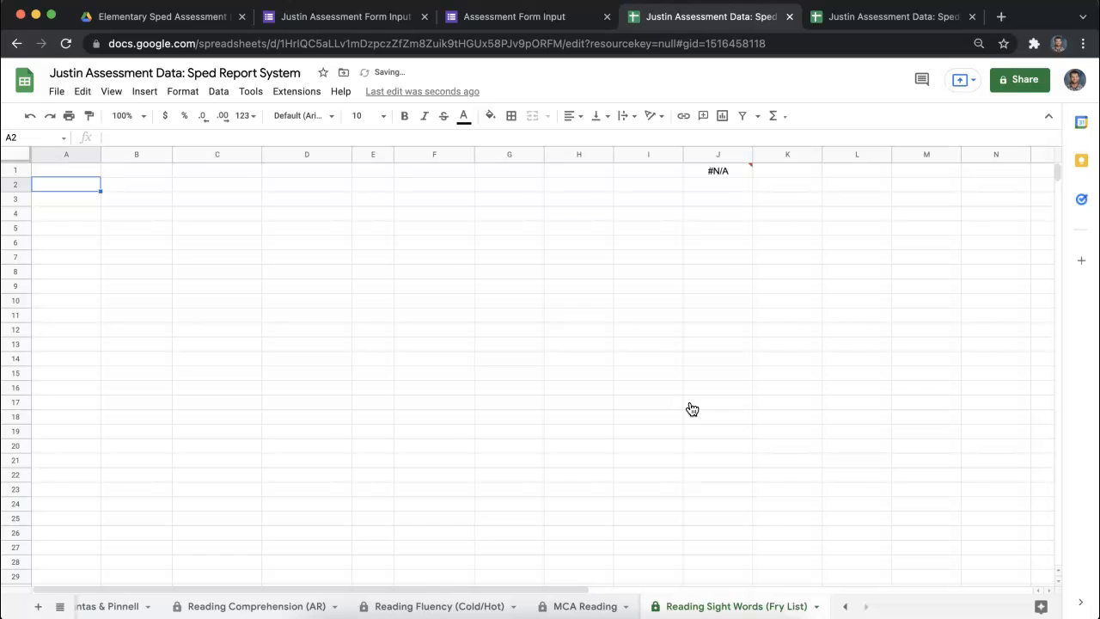
- Re-enter the unchanged query in A1 of the Fountas & Pinnell sheet, allowing the protected edit
left_click(846, 606)
left_click(660, 606)
double_click(88, 171)
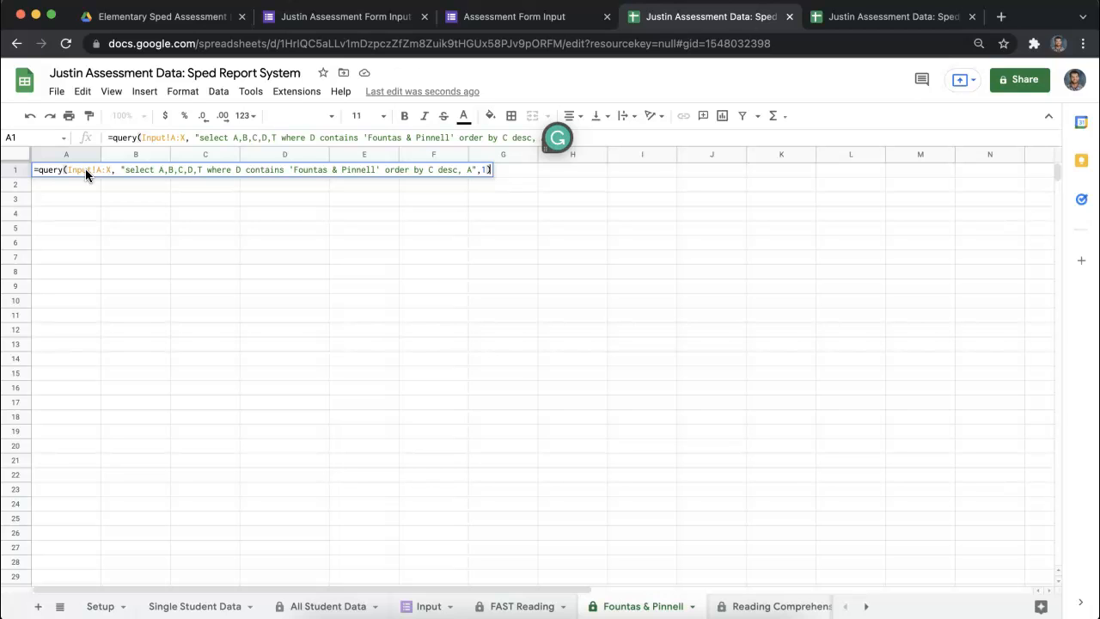
key("Return")
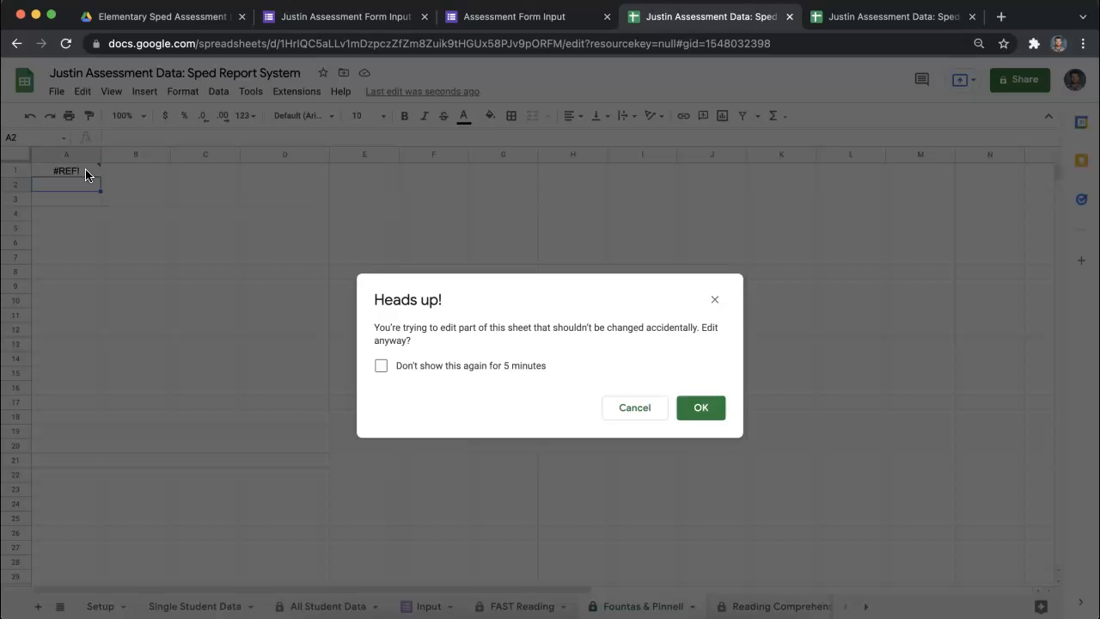
key("Return")
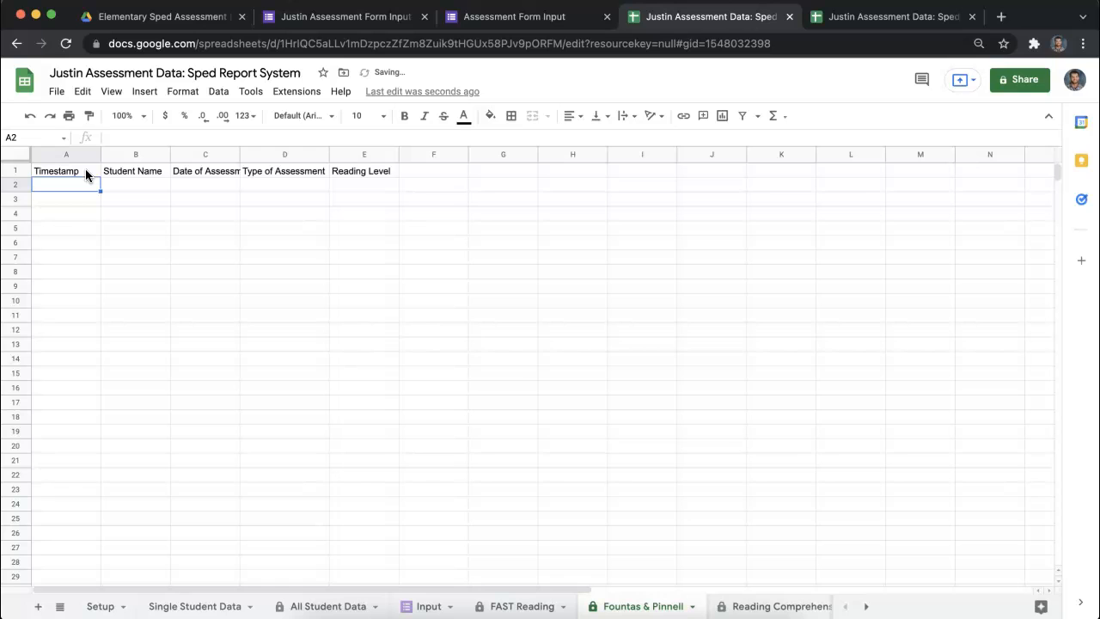
- Check the query results on the FAST Reading, Fountas & Pinnell and Reading Comprehension (AR) sheets
left_click(541, 606)
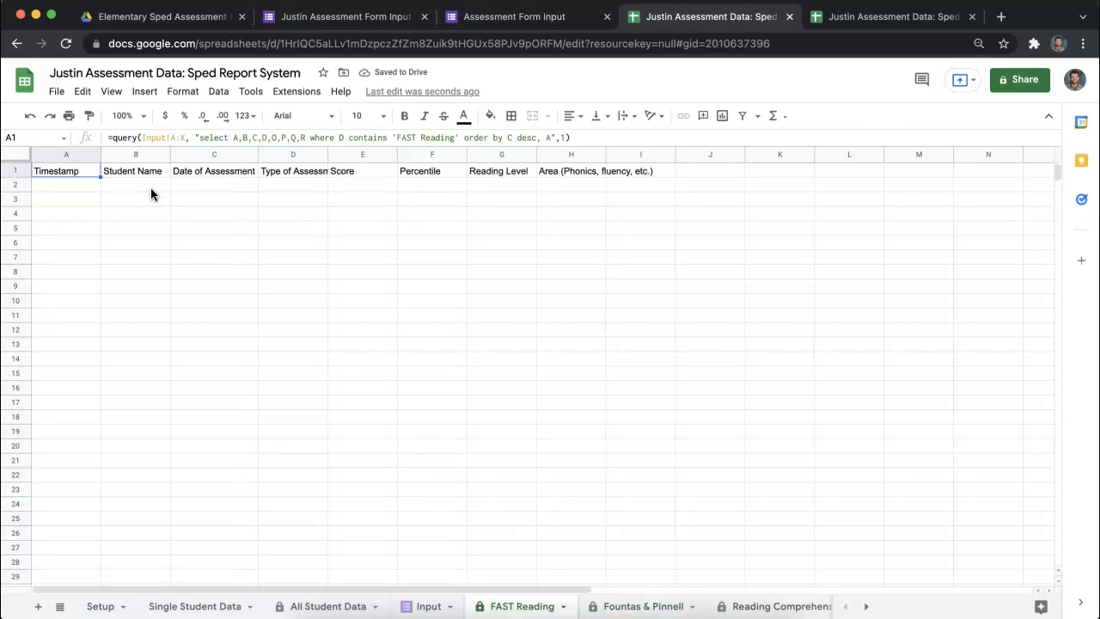
left_click(653, 607)
left_click(740, 606)
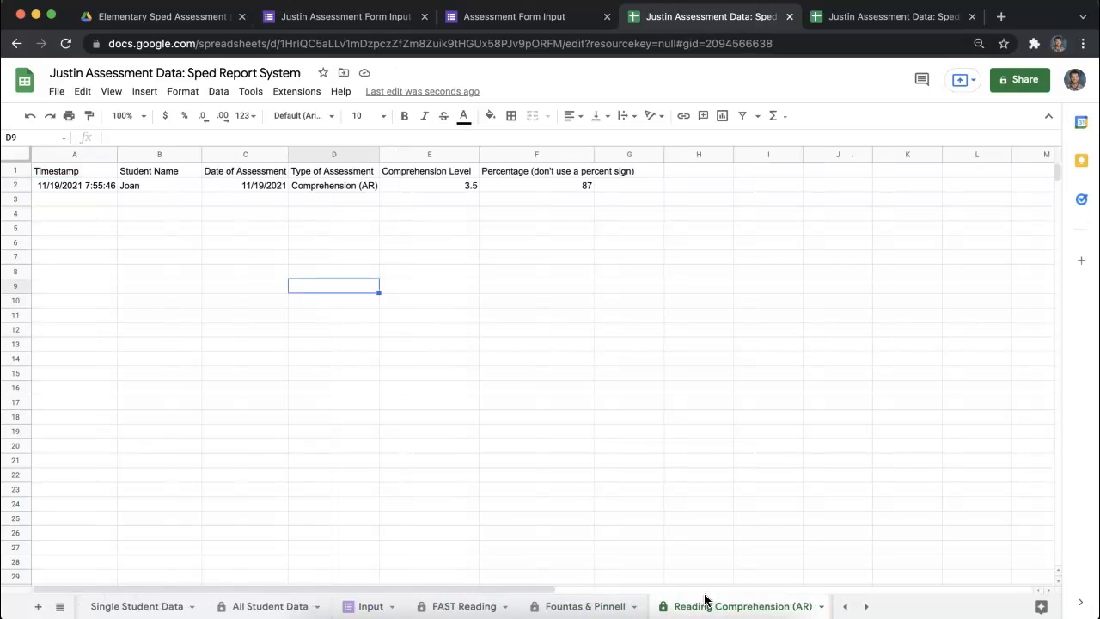
left_click(585, 606)
left_click(495, 606)
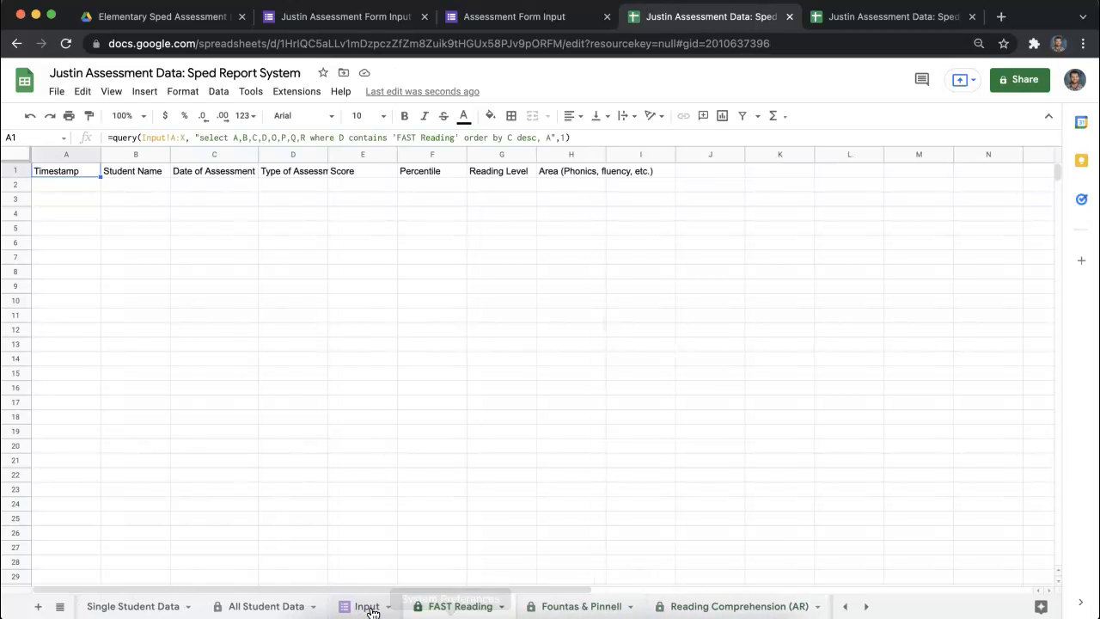
left_click(658, 607)
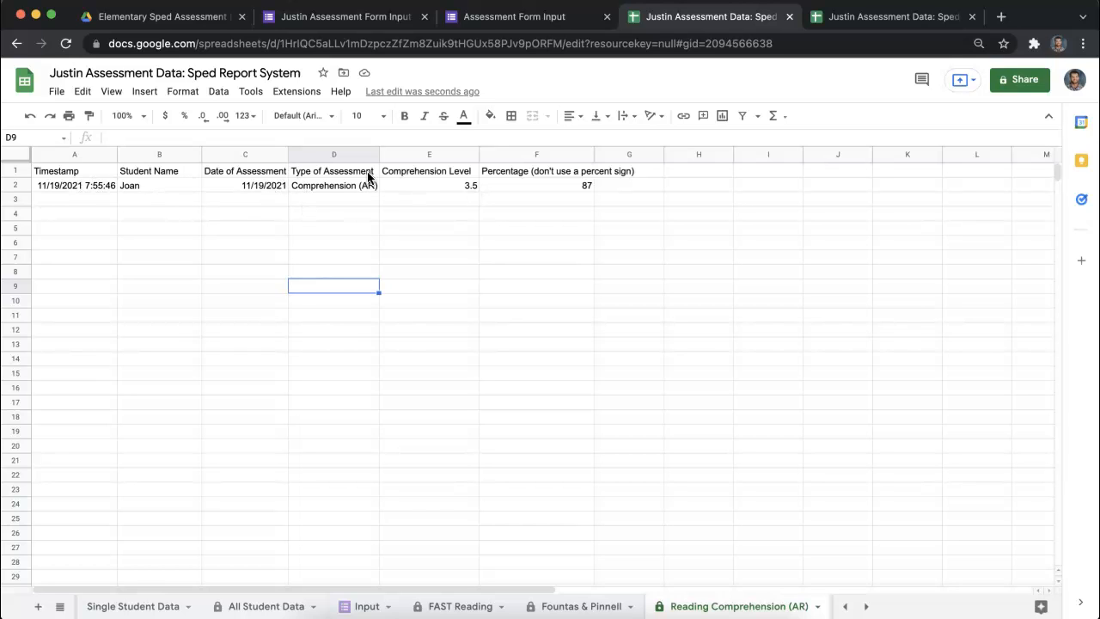
- Re-enter the unchanged UNIQUE formula in A3 of the protected All Student Data sheet and inspect the formulas in B3 and A3
left_click(258, 606)
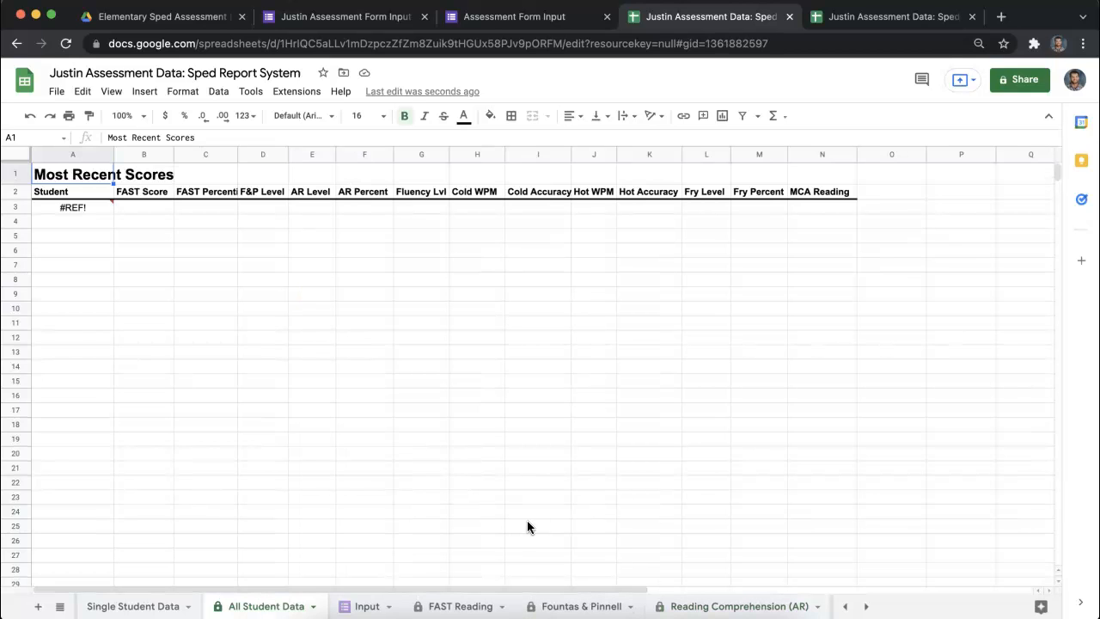
left_click(75, 208)
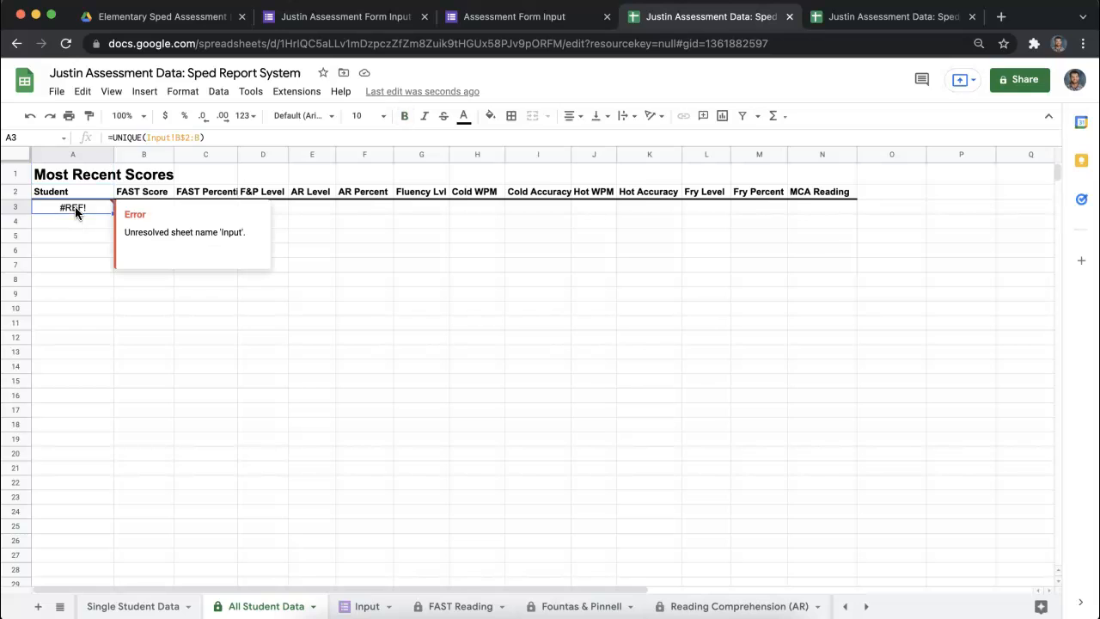
double_click(75, 207)
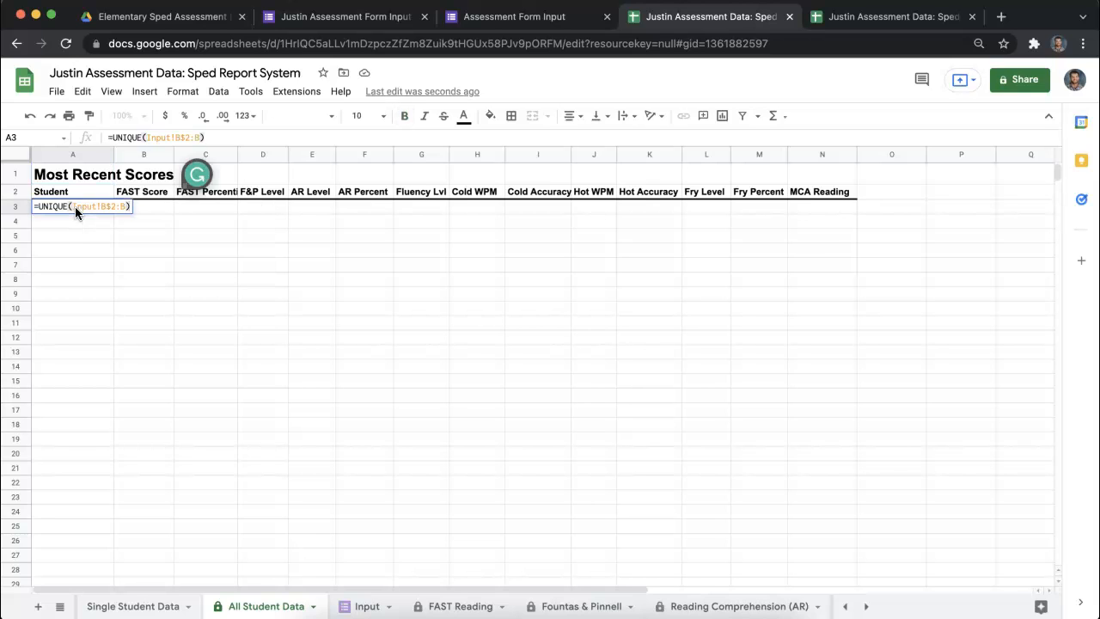
key("Return")
left_click(693, 418)
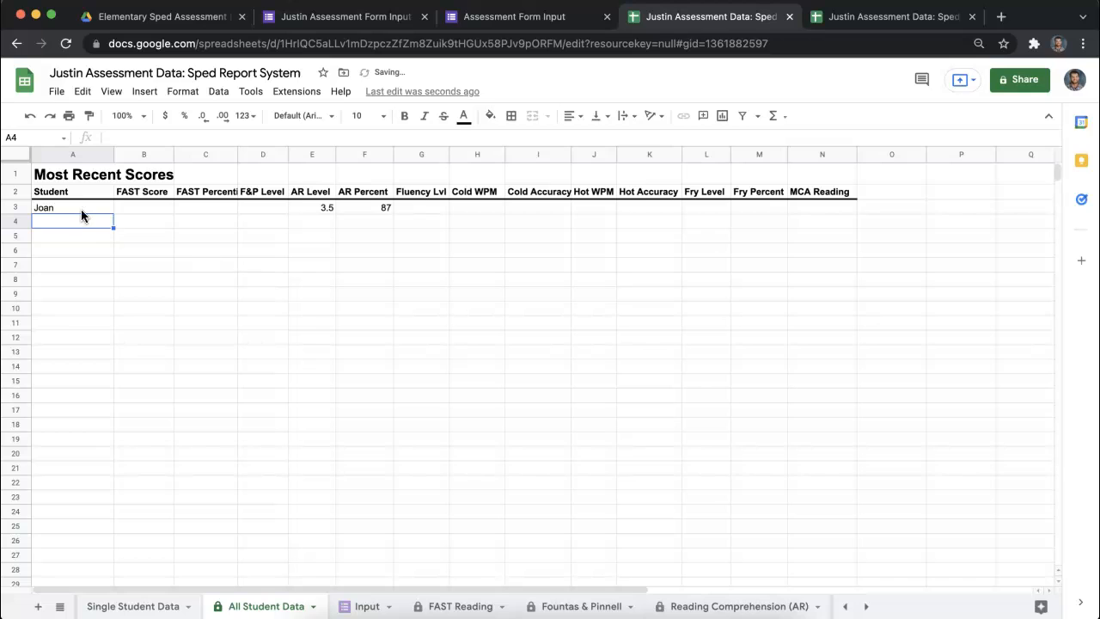
left_click(127, 208)
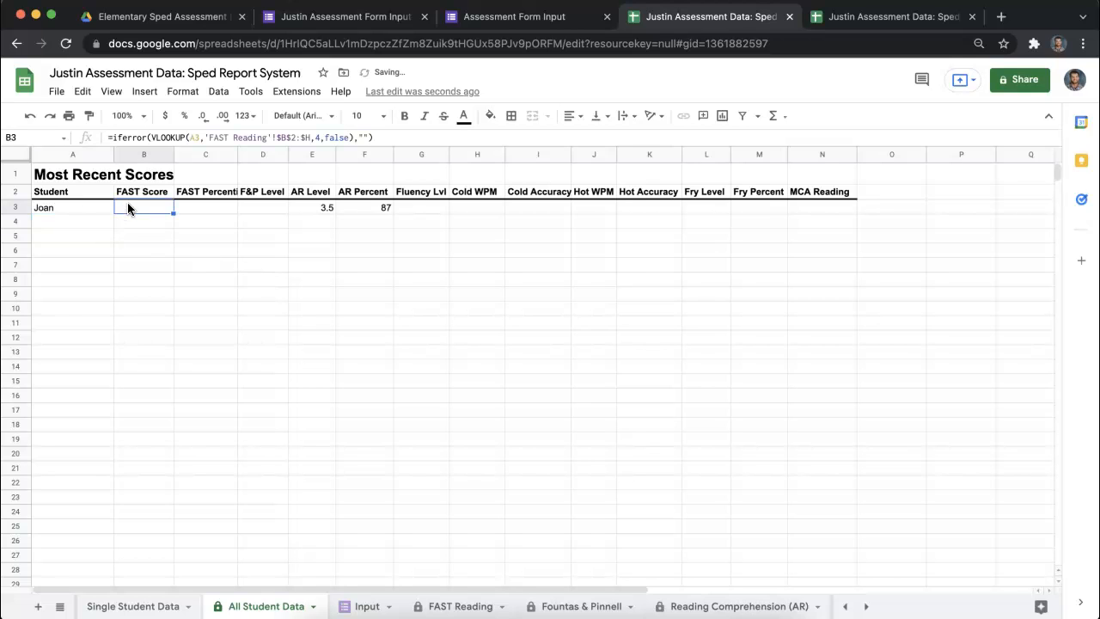
left_click(51, 210)
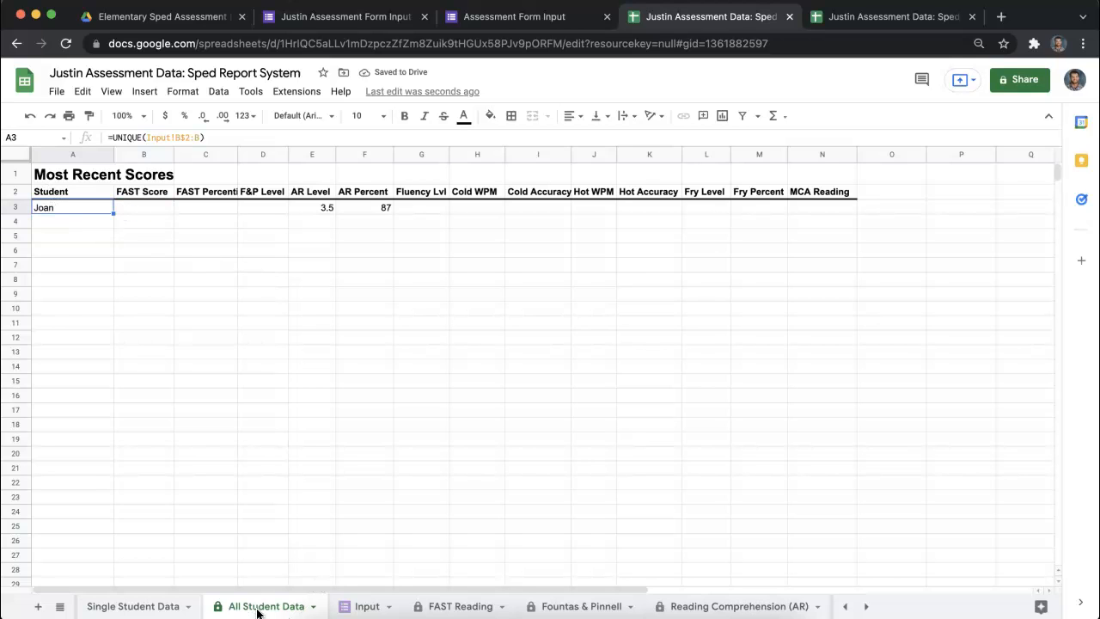
- Choose the student from the test response as the Student Name on the Single Student Data sheet
left_click(139, 607)
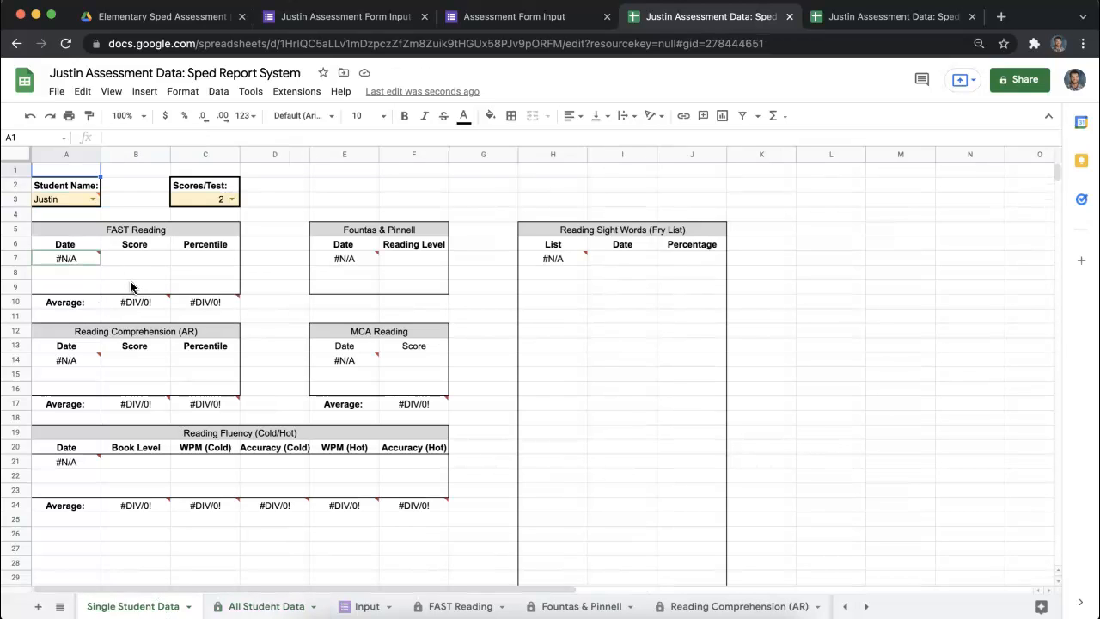
left_click(91, 200)
left_click(68, 215)
left_click(91, 200)
left_click(78, 221)
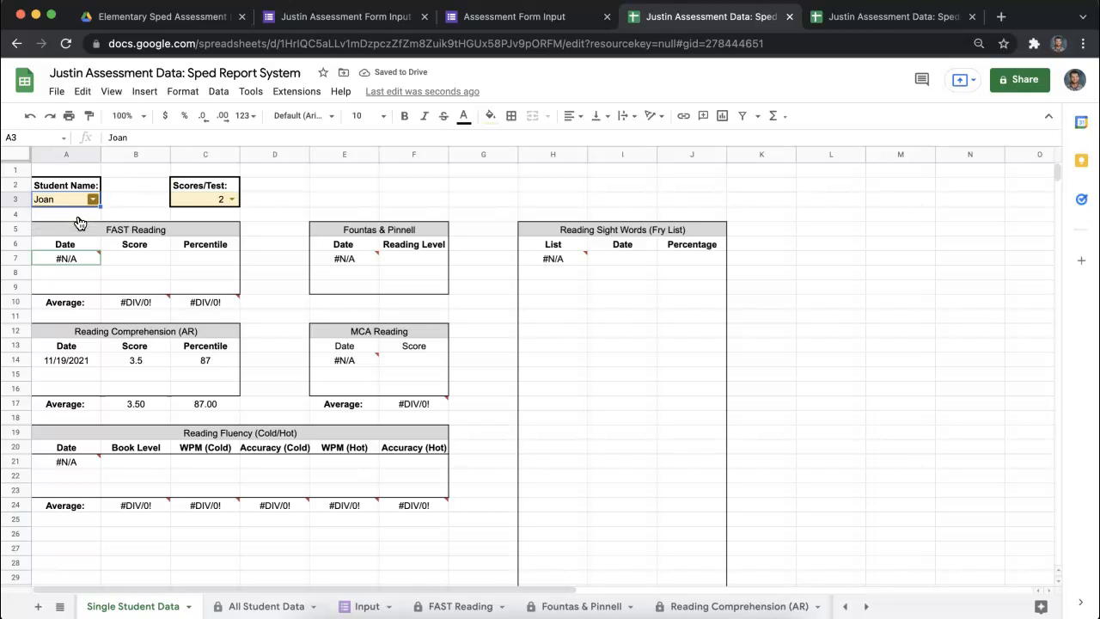
- Set Scores/Test to 3 on the Single Student Data sheet and inspect the FAST Reading query in A7
left_click(228, 200)
left_click(200, 250)
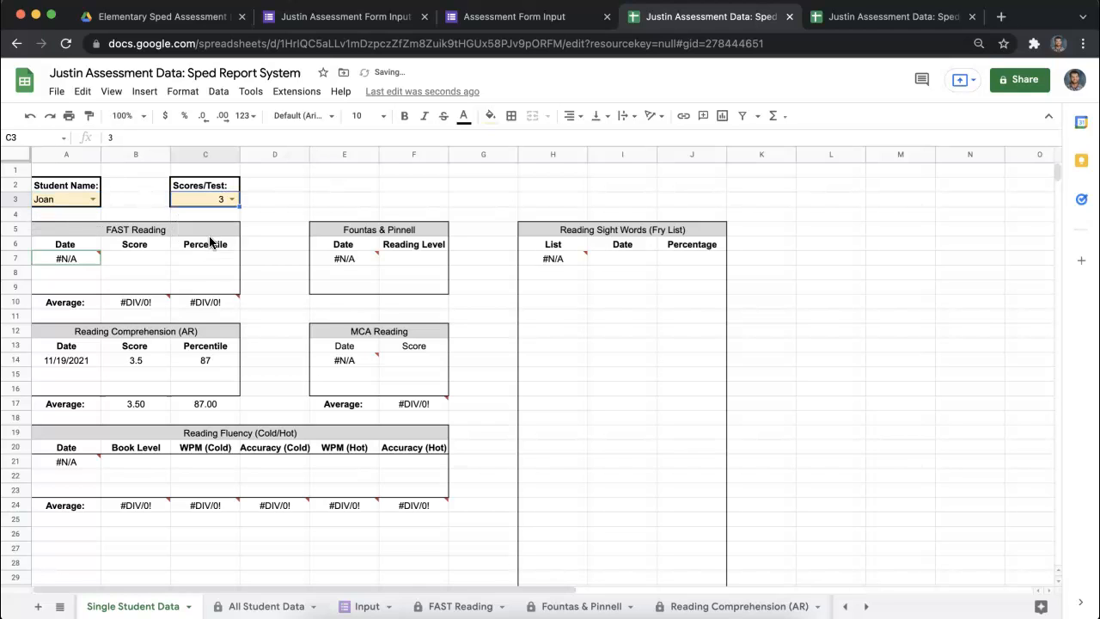
left_click(272, 195)
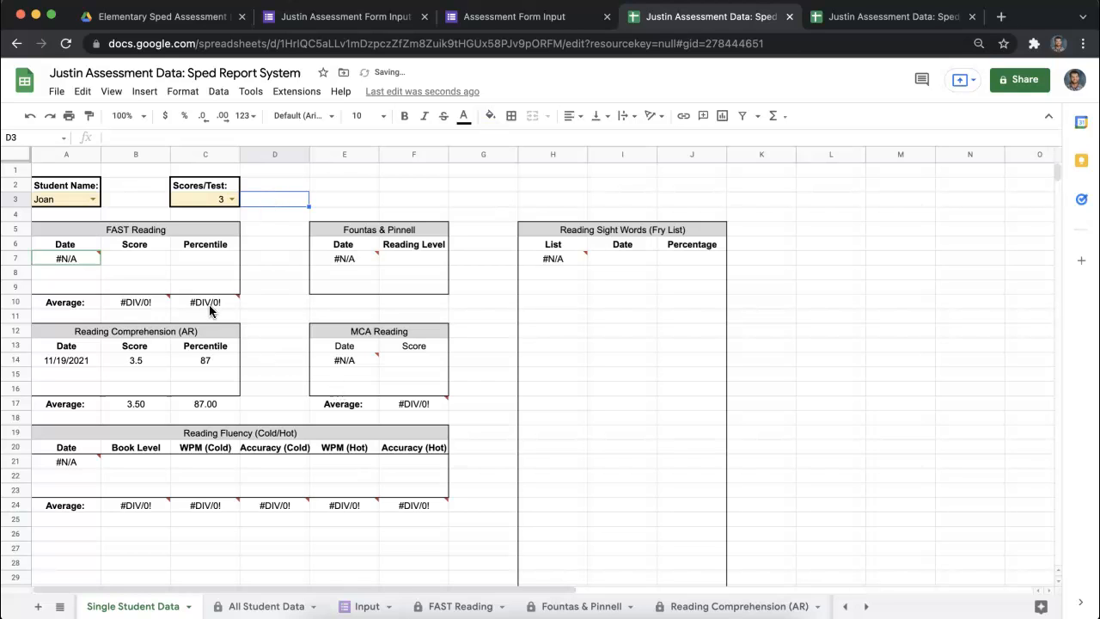
left_click(55, 261)
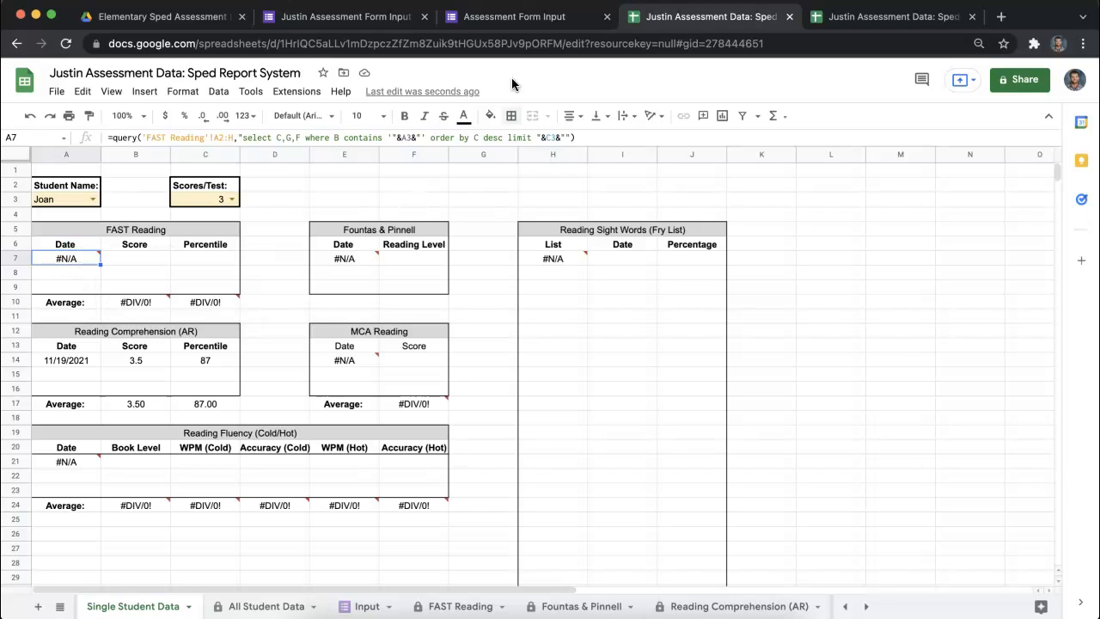
- Start another form response for the same student, dated 11/19/2021 with FAST Reading as the assessment type, and continue to its section
left_click(514, 17)
left_click(401, 169)
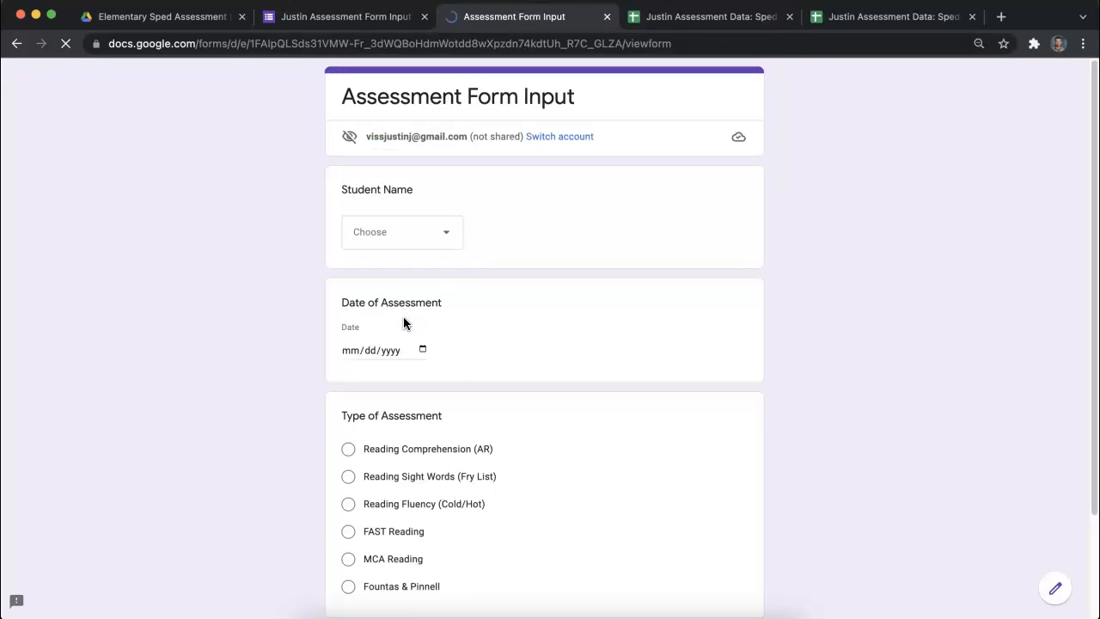
left_click(400, 244)
left_click(392, 308)
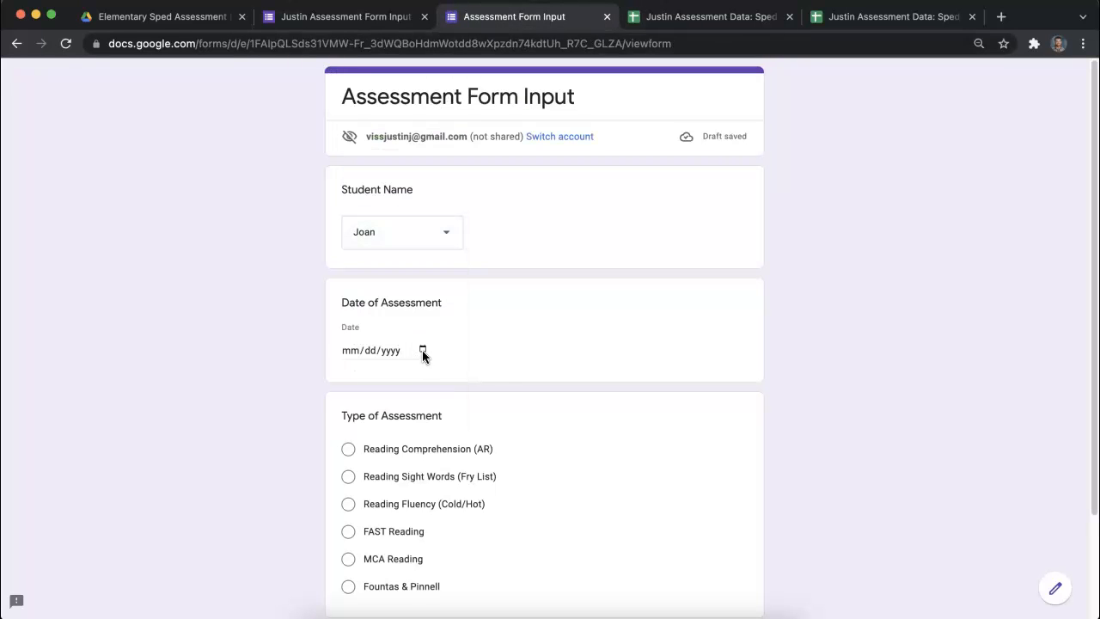
left_click(422, 349)
left_click(456, 460)
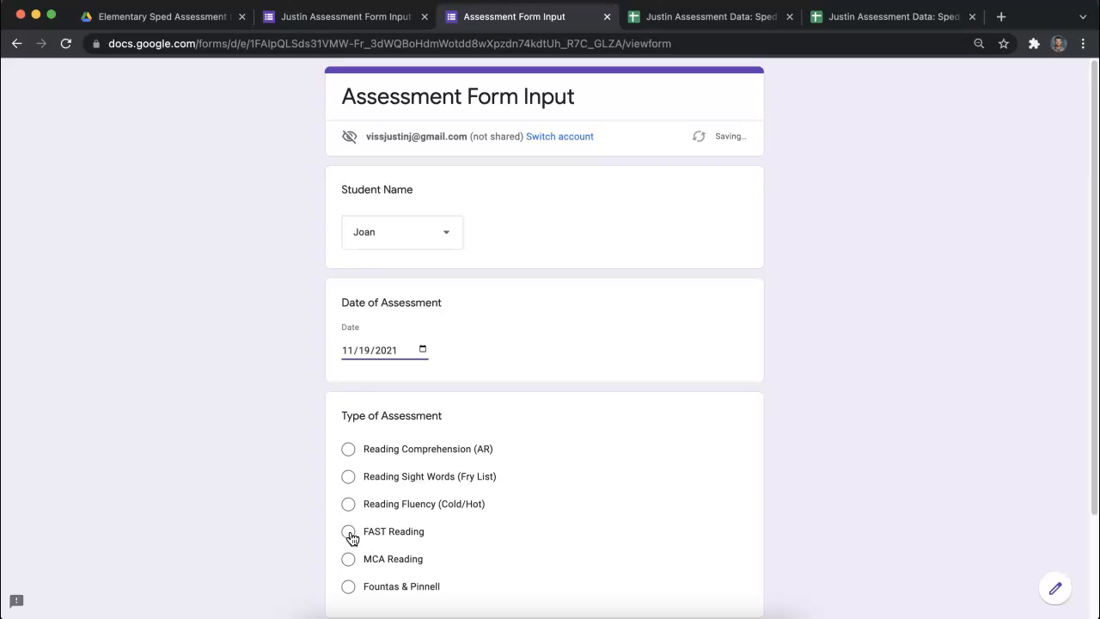
left_click(348, 532)
scroll(544, 483, "down", 3)
left_click(352, 514)
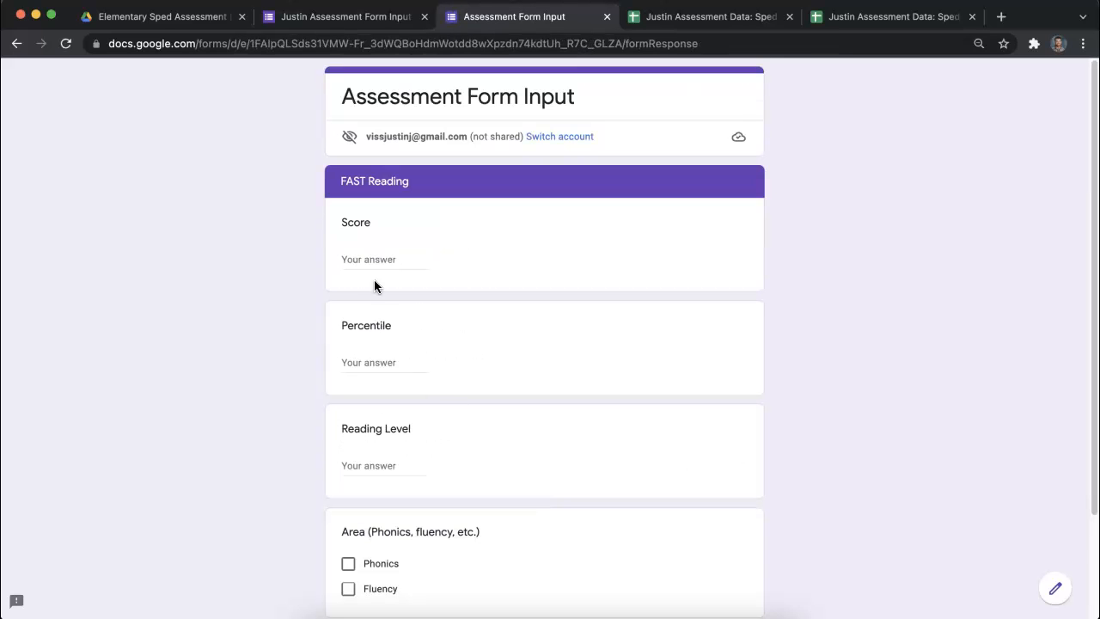
- Fill in the FAST Reading section with score 456, percentile 67, reading level 3.5 and area Phonics, and submit the response
type("456")
type("67")
left_click(398, 465)
type("3.5")
scroll(504, 501, "down", 3)
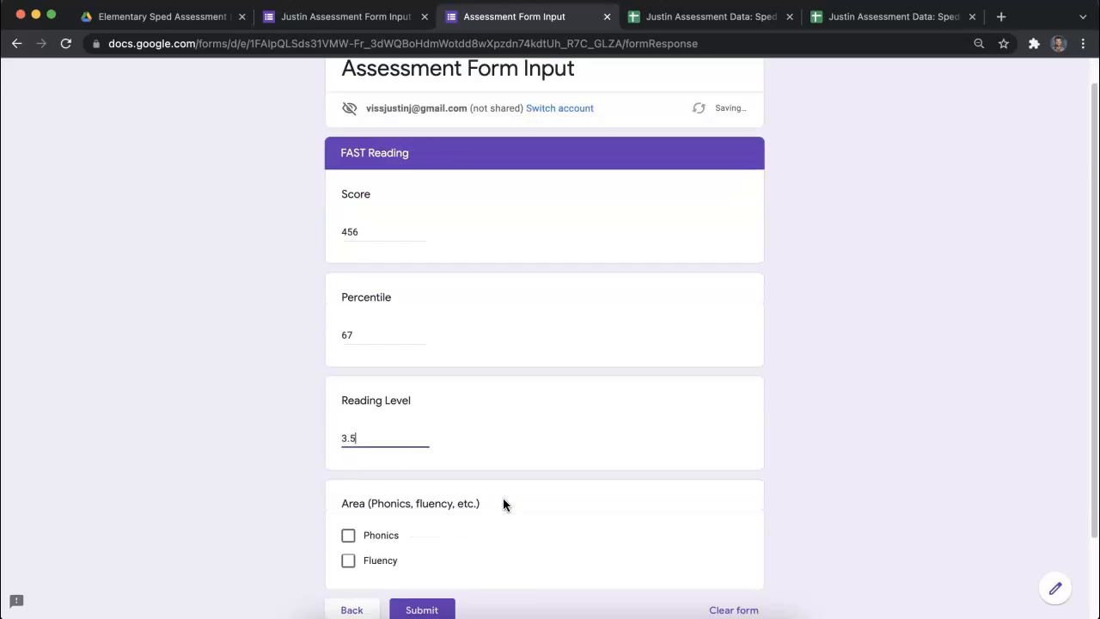
left_click(348, 433)
left_click(422, 511)
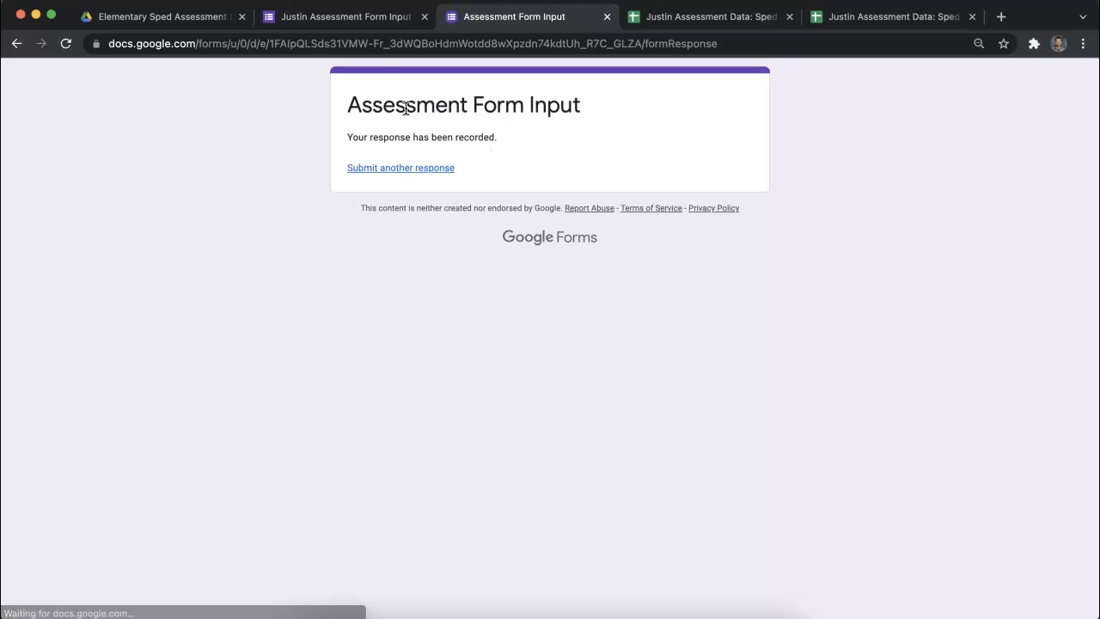
- Check the FAST Reading results and the other score tables on the spreadsheet's Single Student Data sheet
left_click(668, 16)
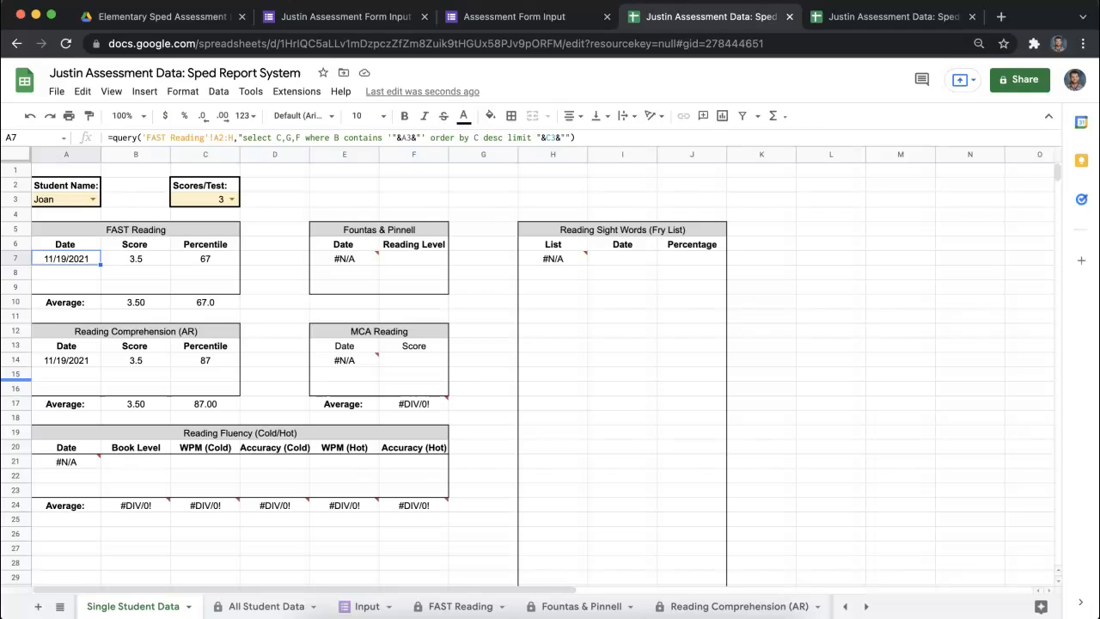
scroll(465, 404, "down", 1)
scroll(341, 505, "up", 1)
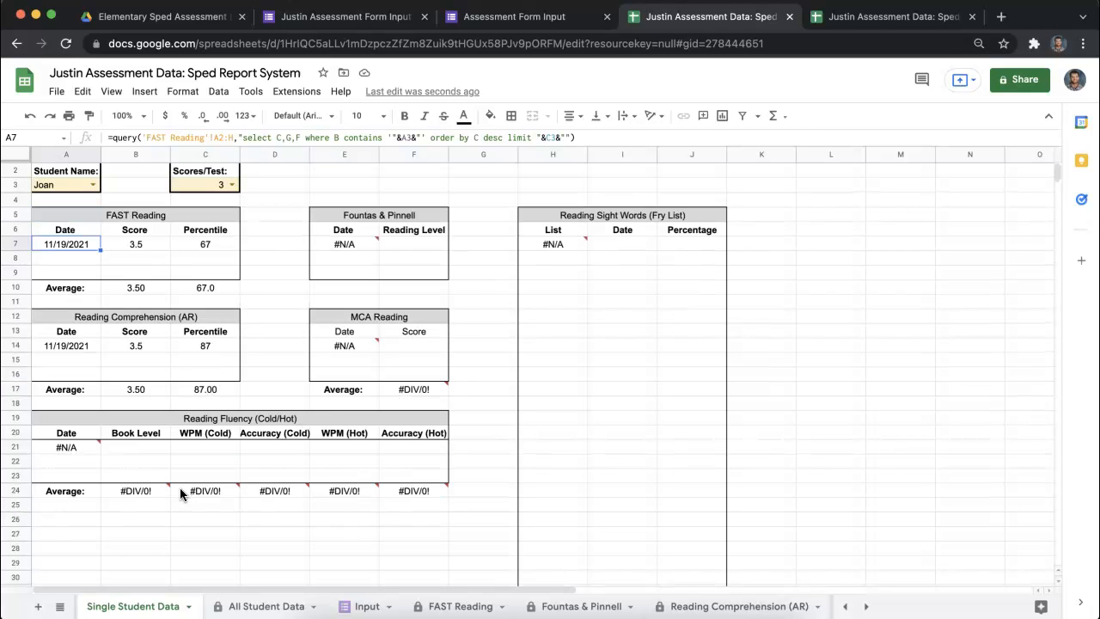
double_click(147, 488)
left_click(204, 548)
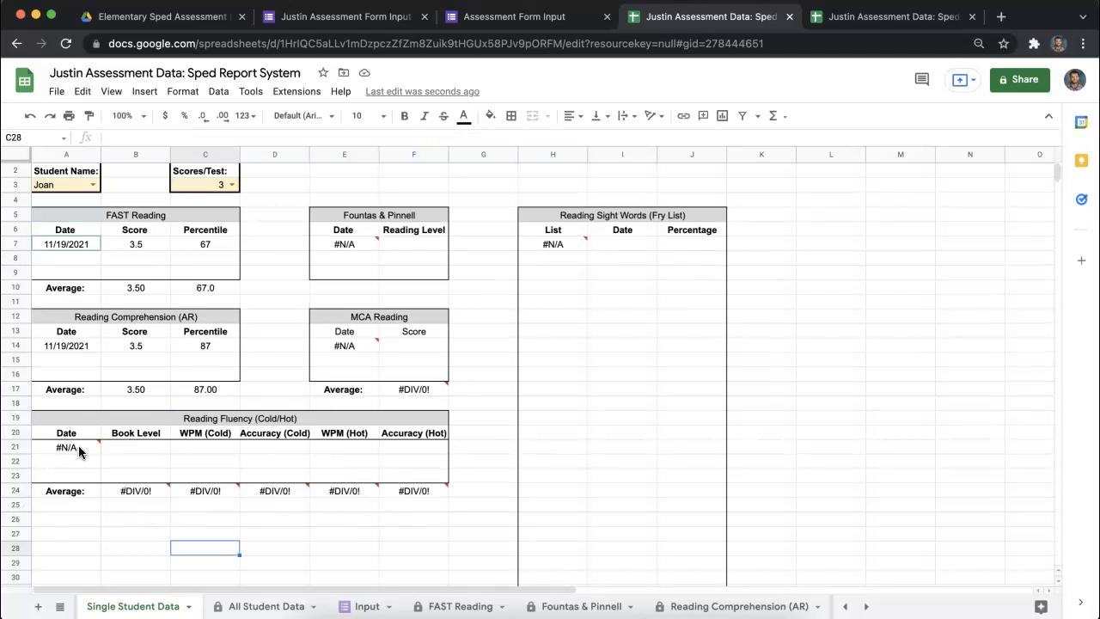
- Check the FAST Reading, Fountas & Pinnell and Reading Comprehension (AR) sheets, and inspect the Input!A:X range in the AR sheet's A1 query
left_click(446, 608)
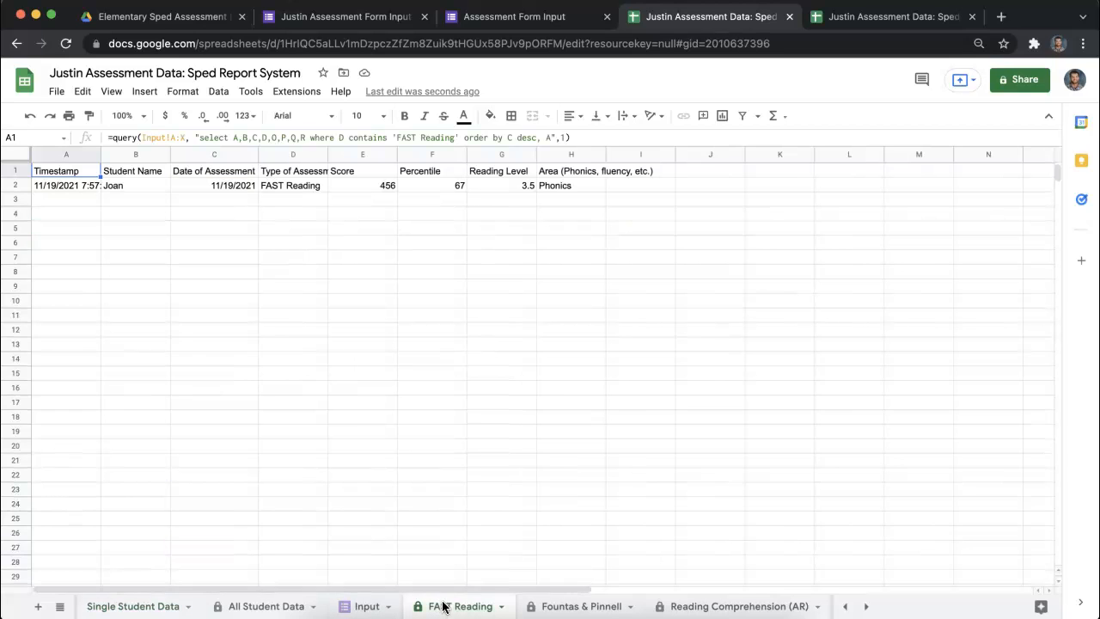
left_click(61, 188)
left_click(578, 607)
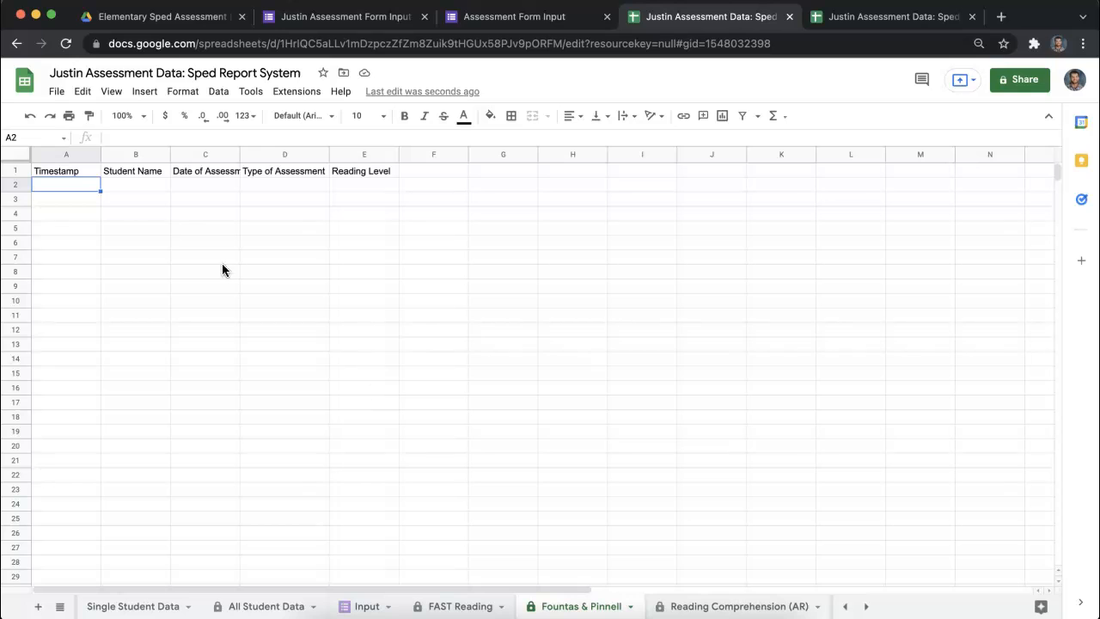
left_click(728, 607)
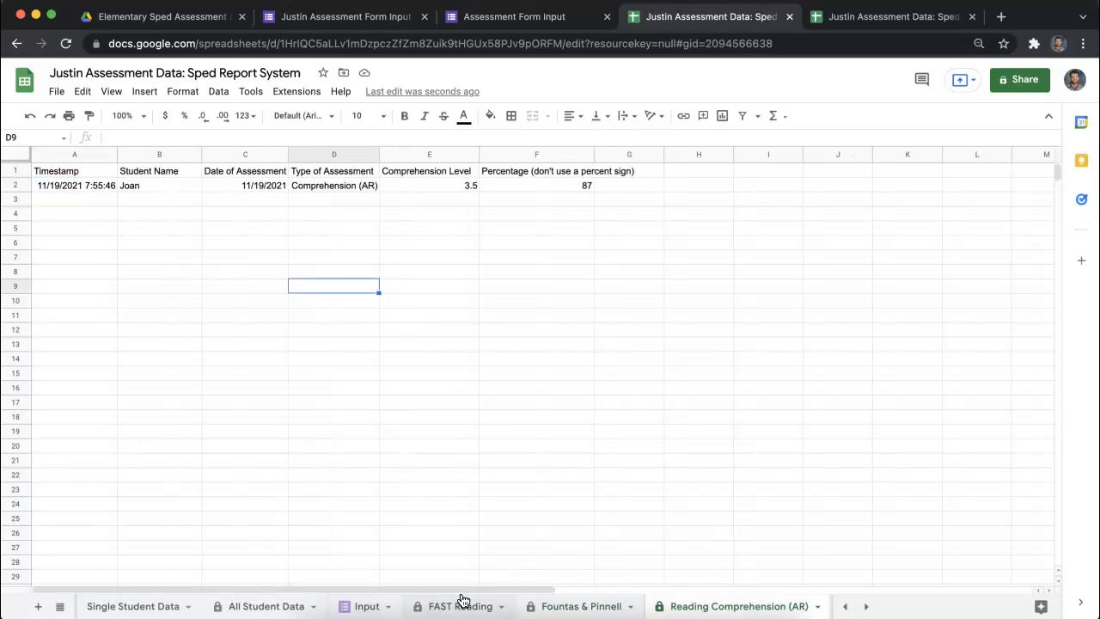
left_click(76, 176)
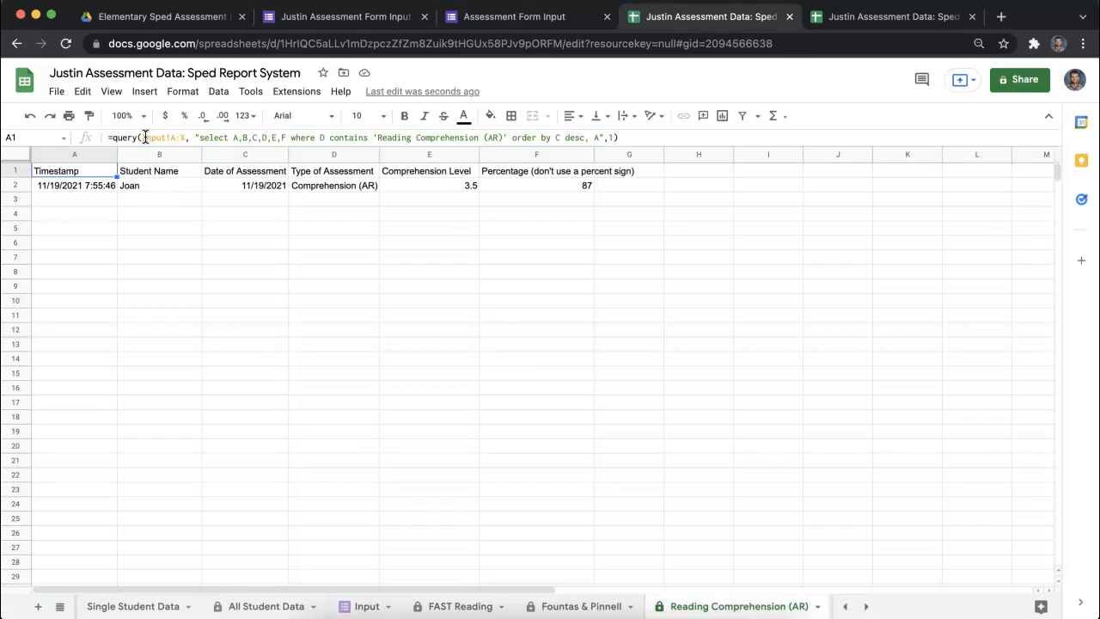
left_click_drag(141, 138, 184, 138)
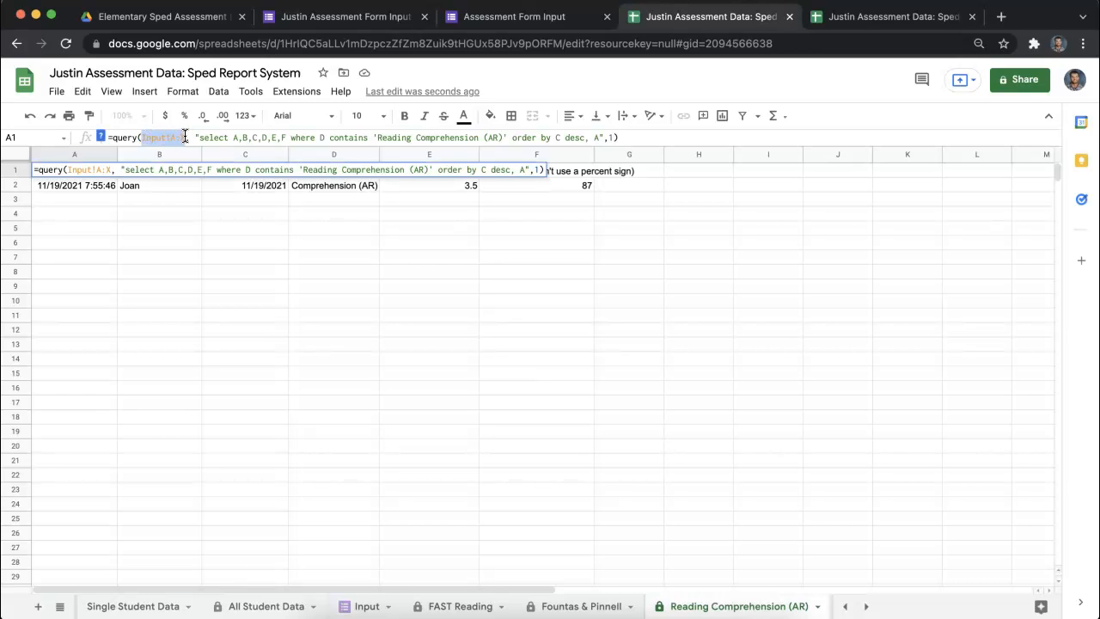
left_click(172, 201)
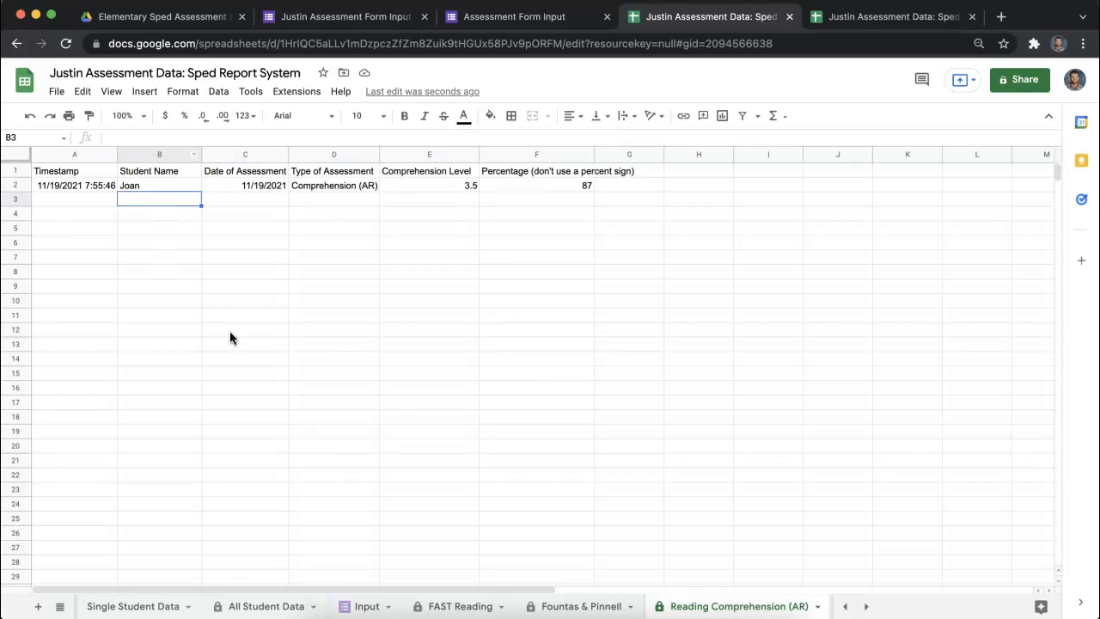
- Review the recorded responses on the Input sheet, the MCA Reading sheet and the most recent scores on All Student Data
left_click(365, 607)
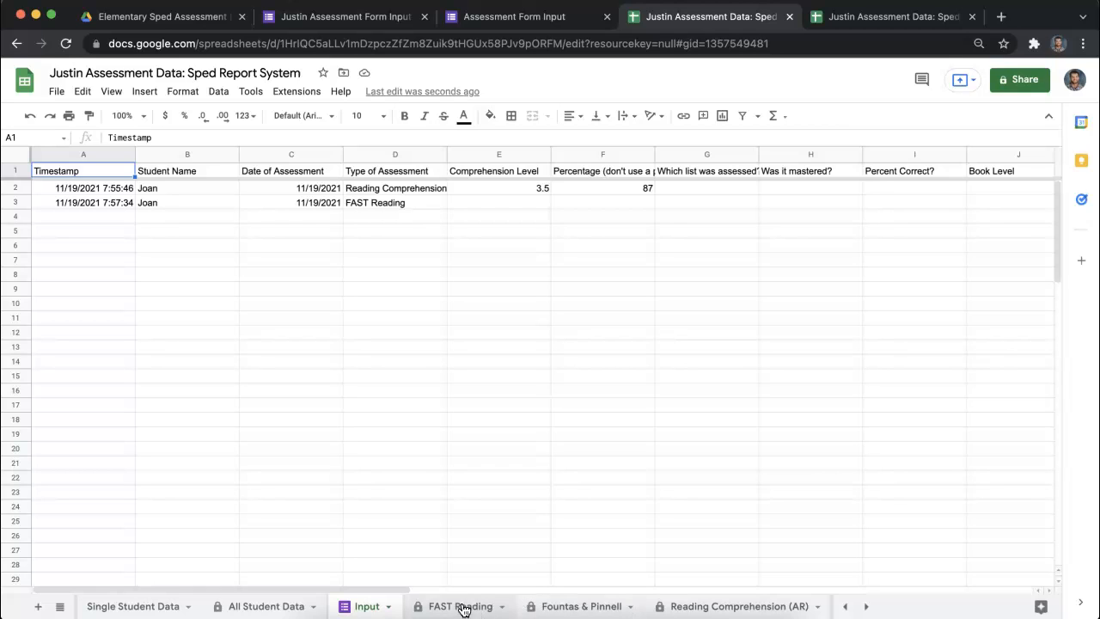
left_click(864, 607)
left_click(554, 606)
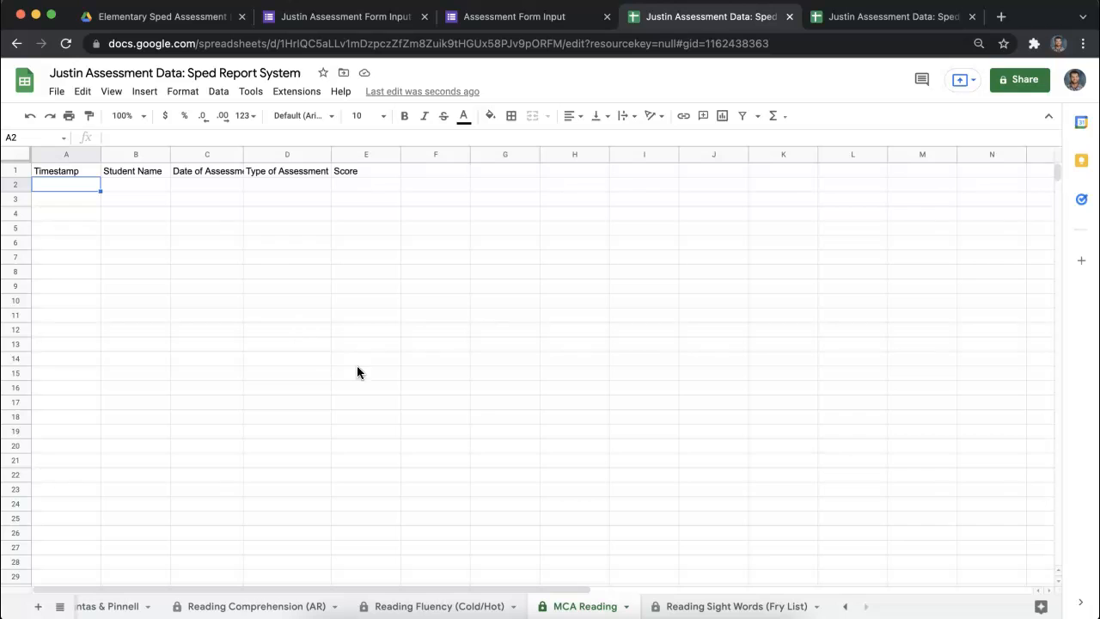
left_click(845, 607)
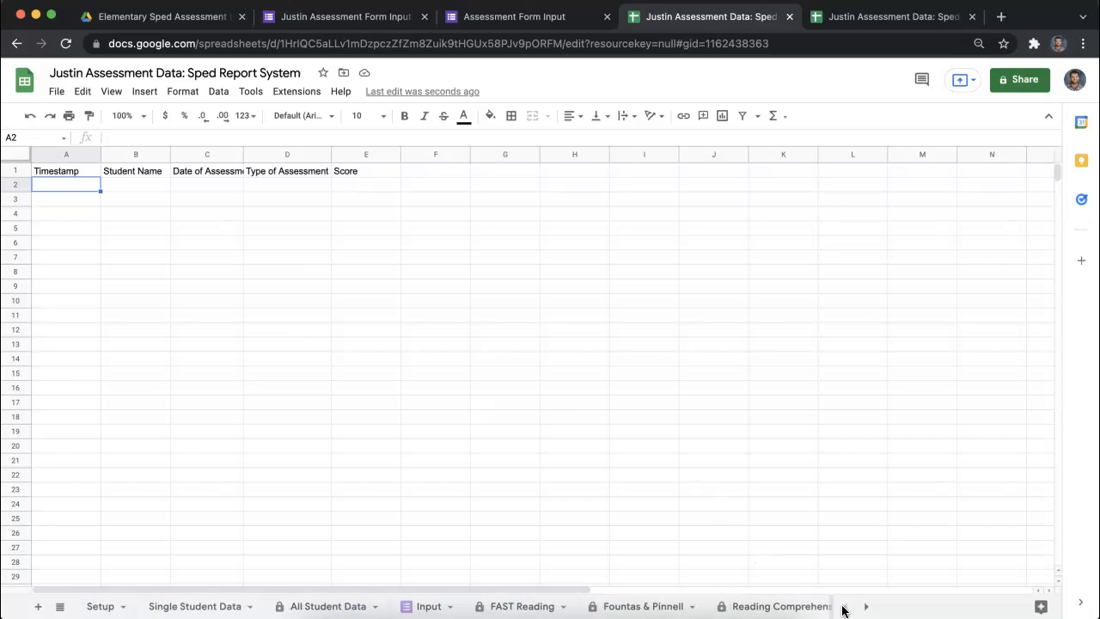
left_click(422, 607)
left_click(329, 606)
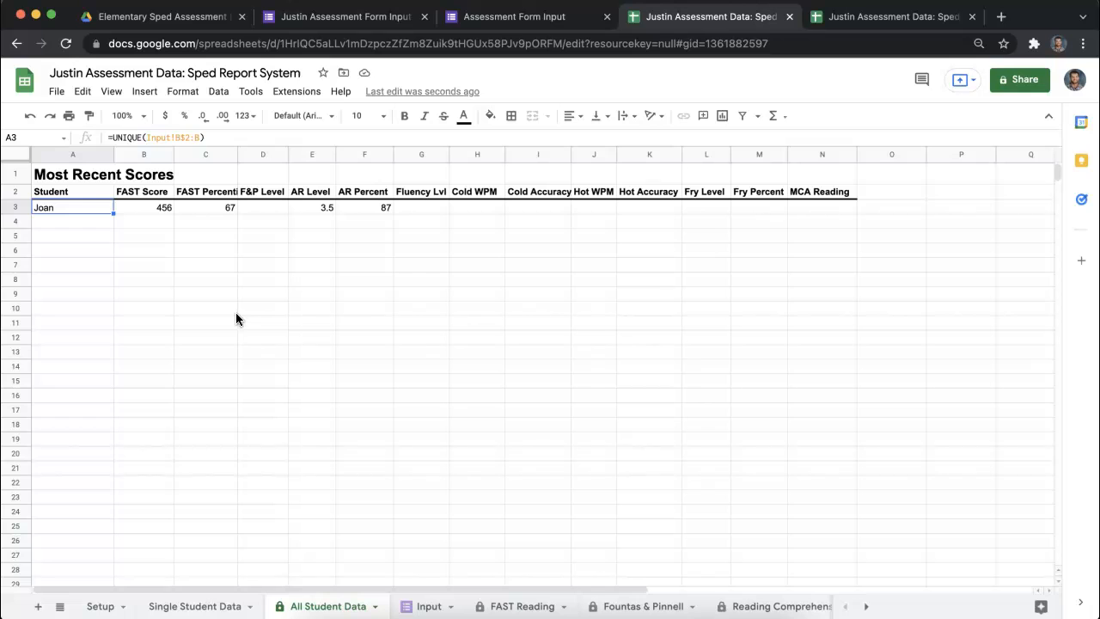
- Try to enter text in cell H9 of the Reading Sight Words (Fry List) table on the Single Student Data sheet
left_click(232, 606)
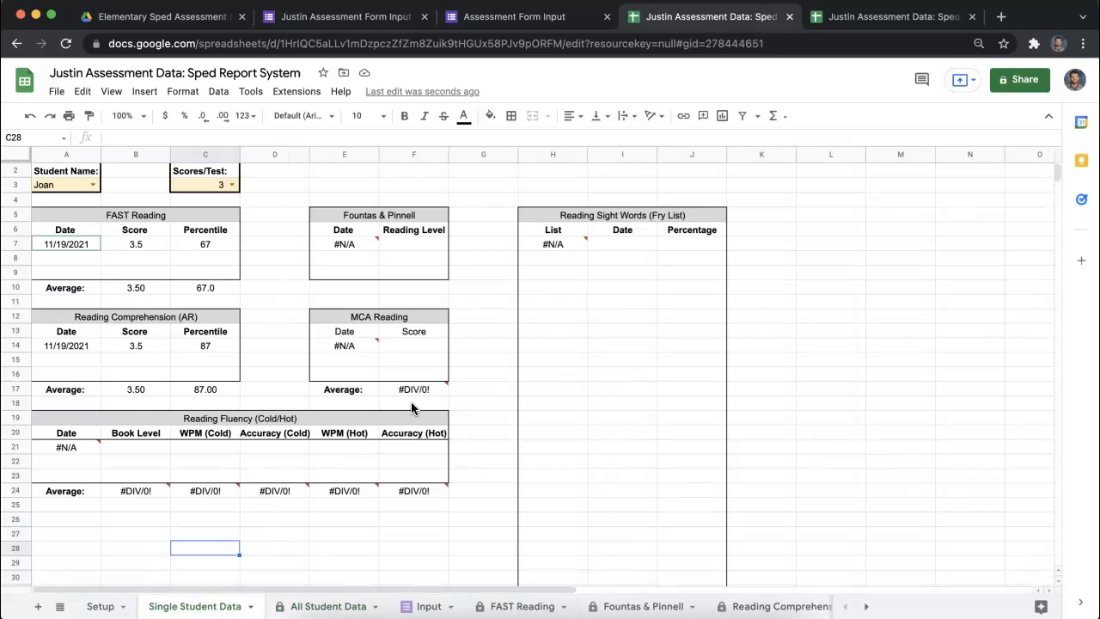
left_click_drag(406, 299, 675, 580)
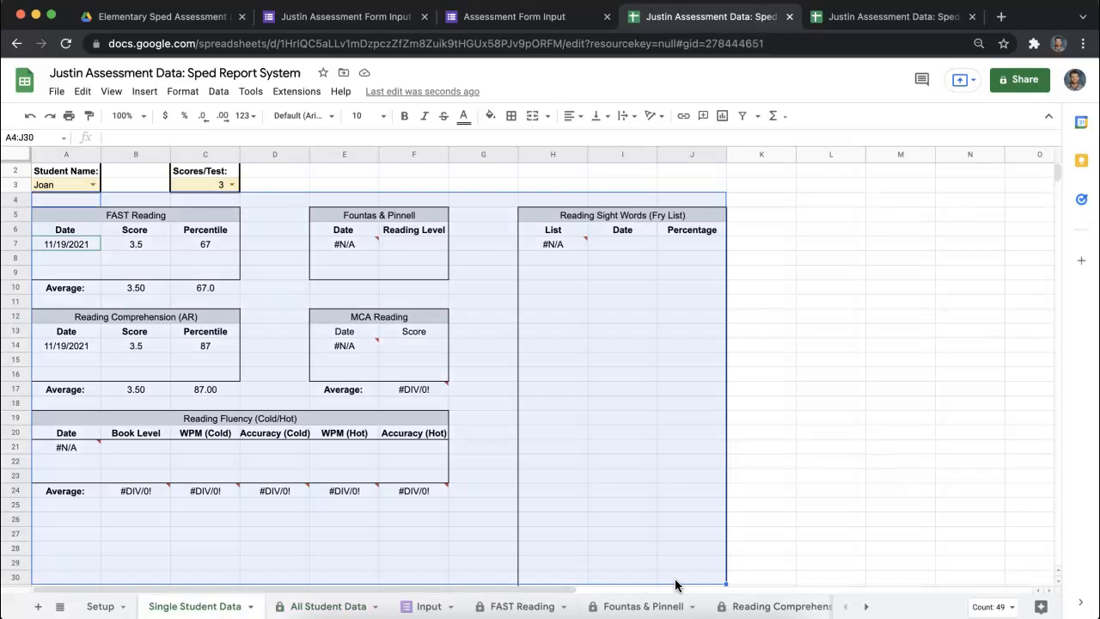
left_click(830, 462)
left_click(545, 268)
type("2")
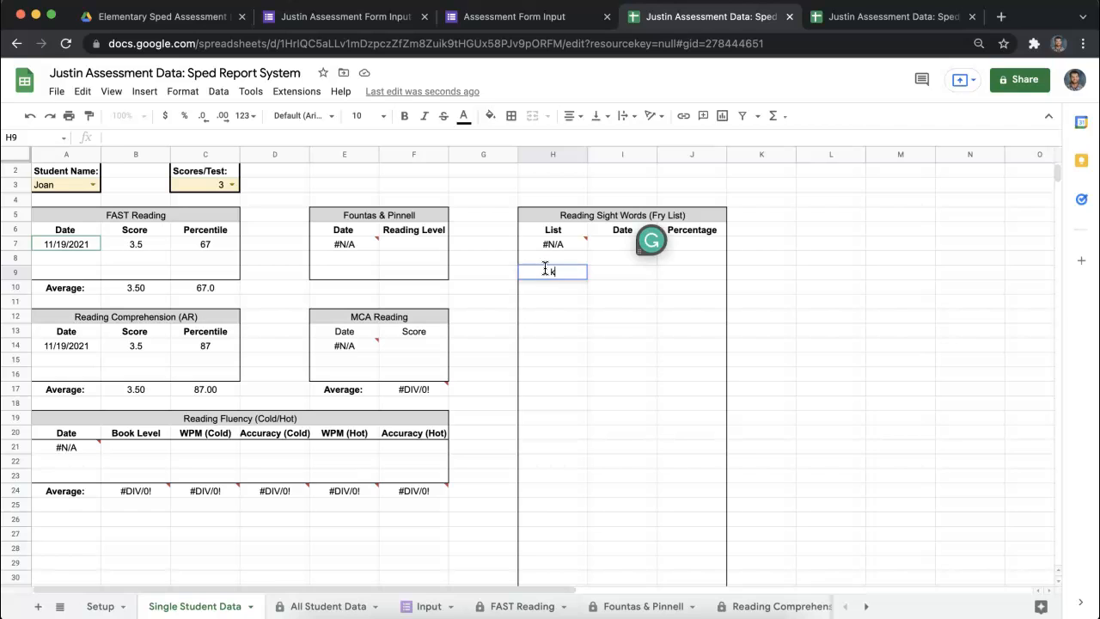
key("Return")
left_click(634, 408)
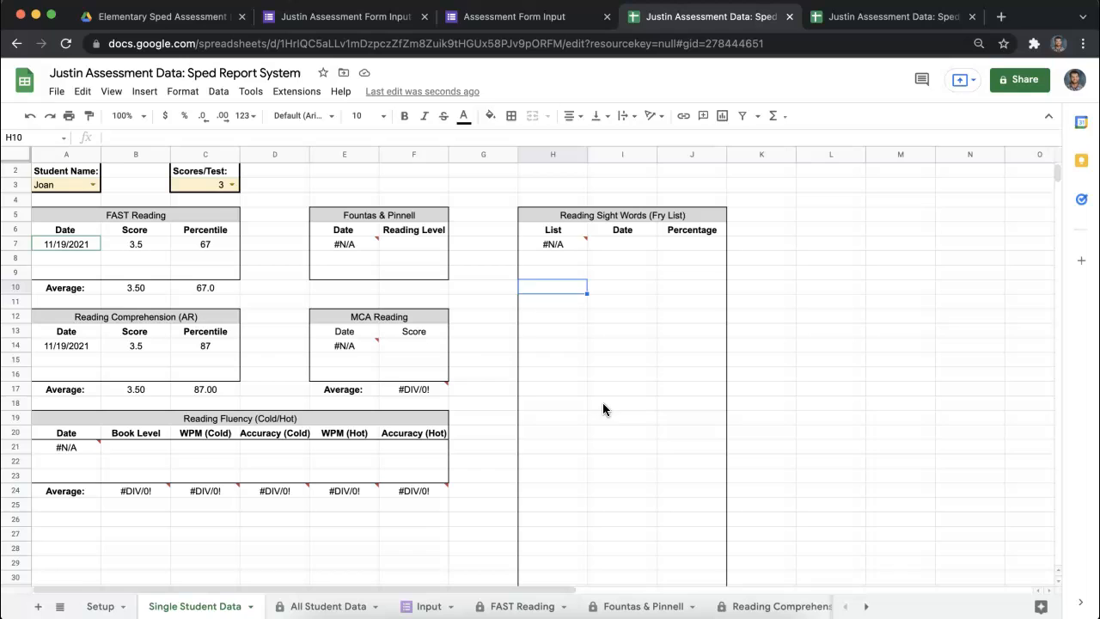
- View the available choices for Student Name and Scores/Test on the Single Student Data sheet without changing either
left_click(488, 351)
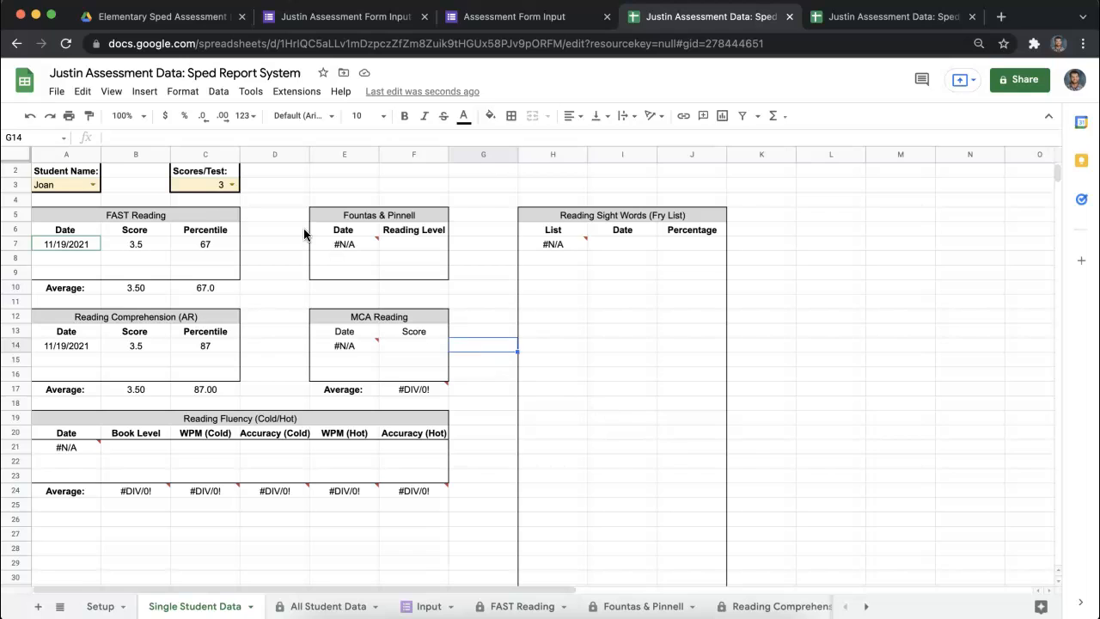
double_click(93, 185)
left_click(231, 186)
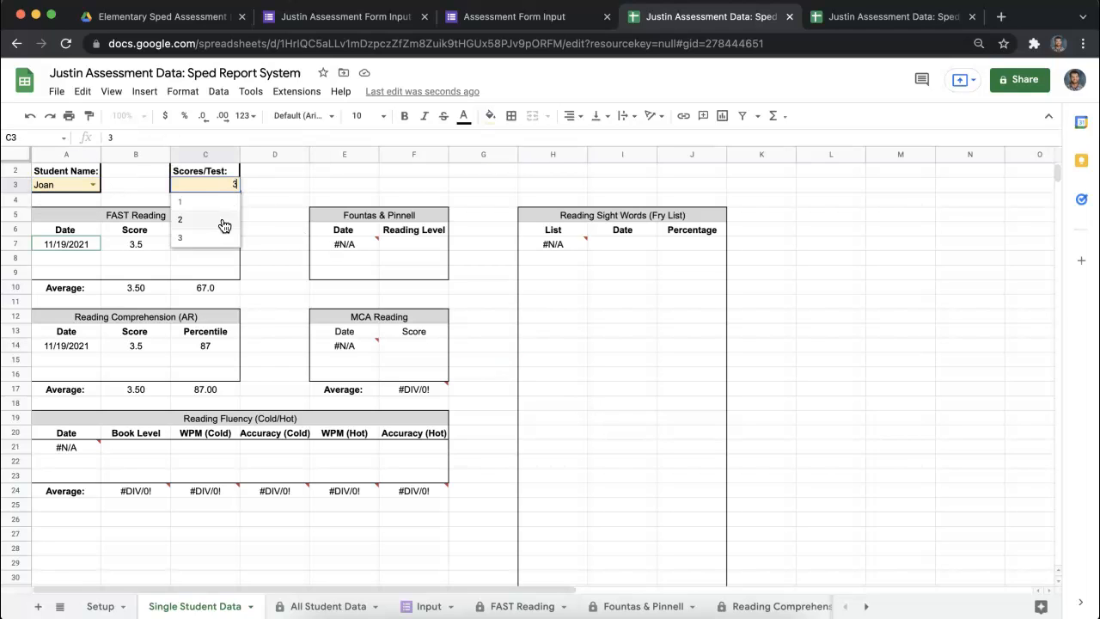
left_click(258, 189)
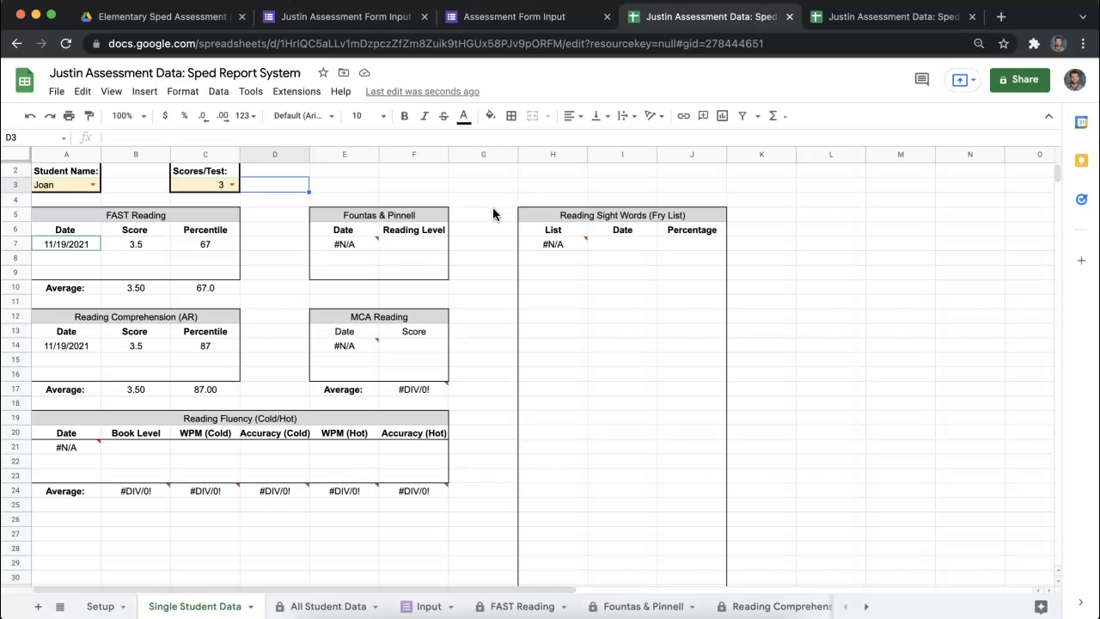